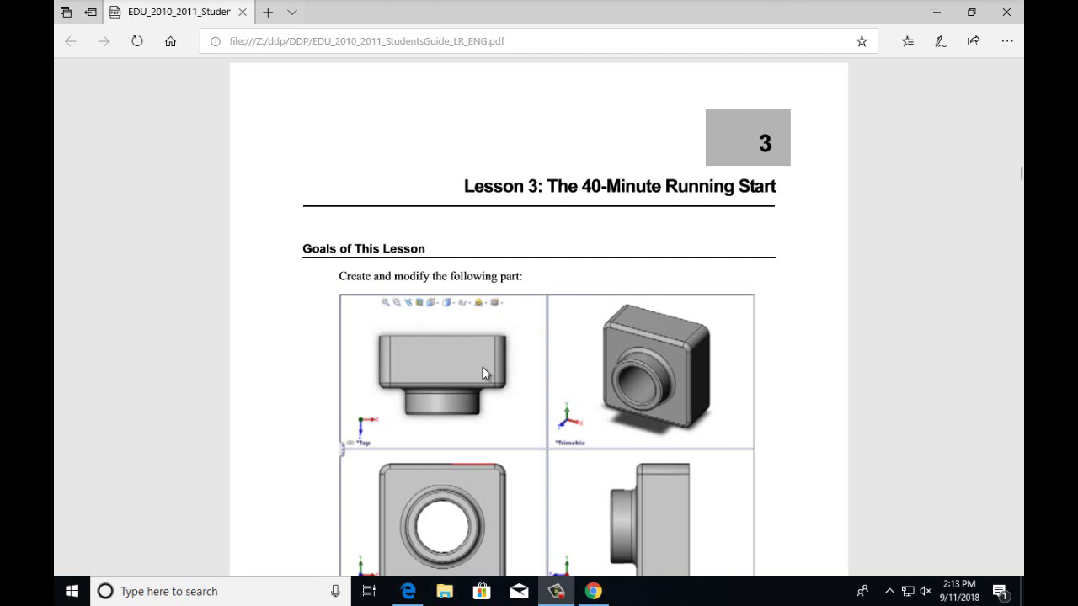
Scroll the student guide PDF to Lesson 3's 'Active Learning Exercises — Create a Part' (Tutor1.sldprt).
scroll(503, 461, down, 3)
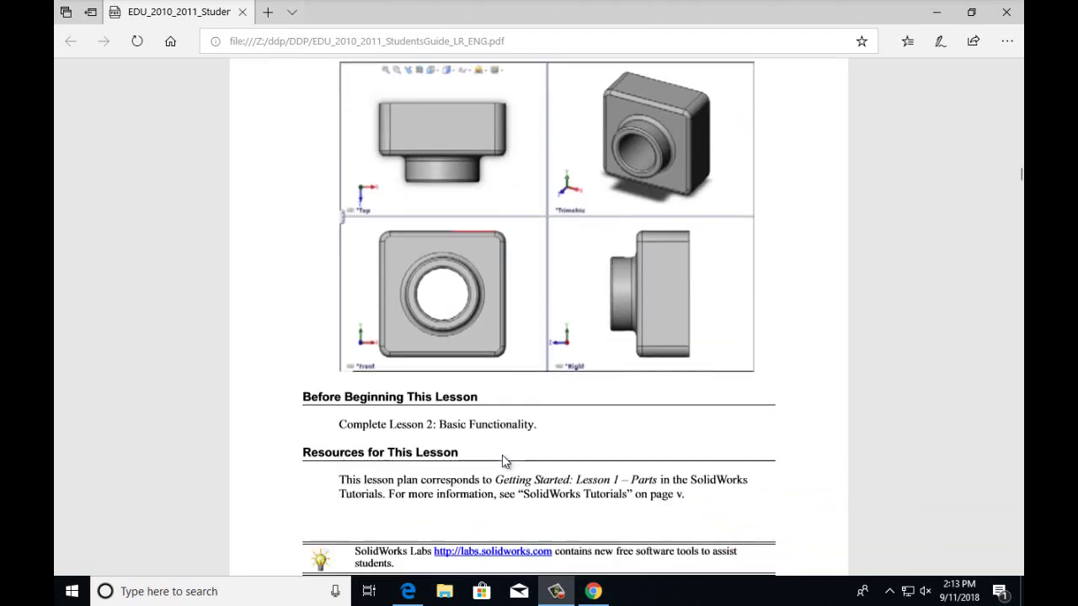
scroll(563, 457, up, 1)
scroll(556, 457, down, 1)
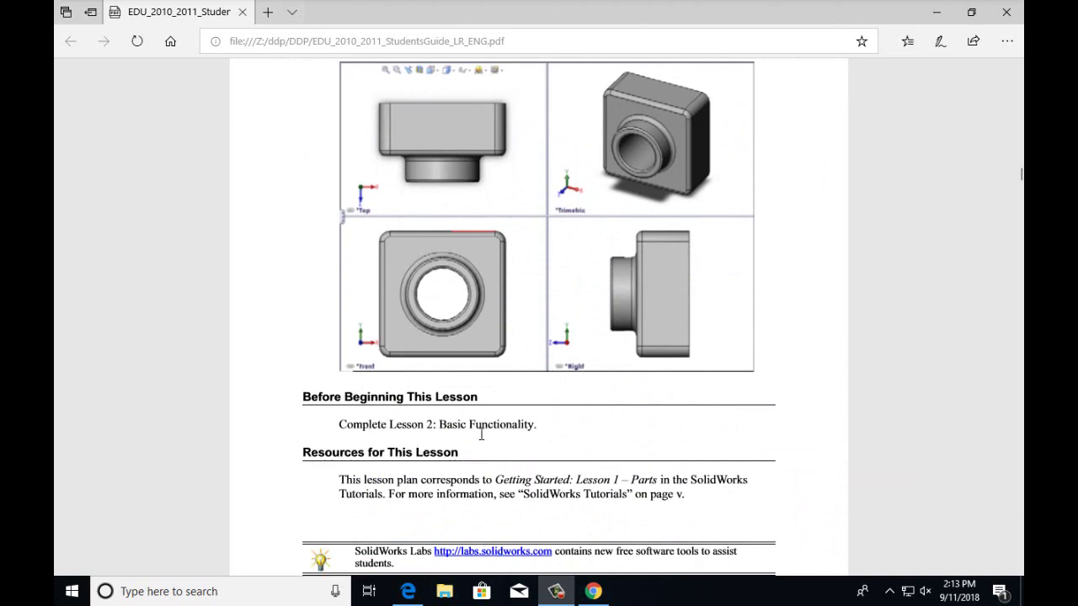
scroll(481, 433, down, 10)
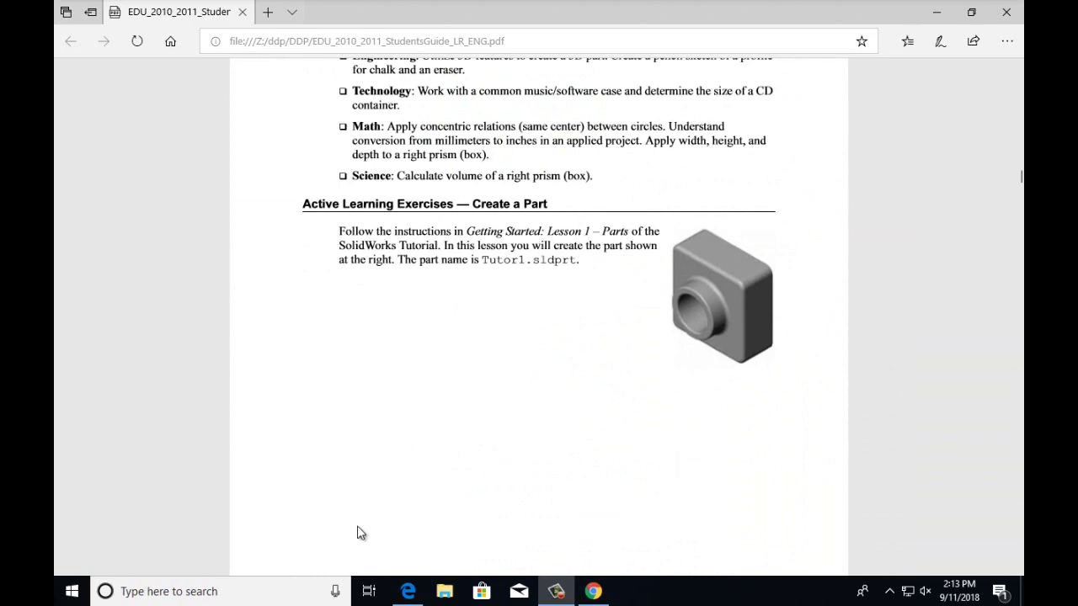
Launch SOLIDWORKS 2016 x64 Edition from the SOLIDWORKS 2016 folder in the Start menu.
click(71, 593)
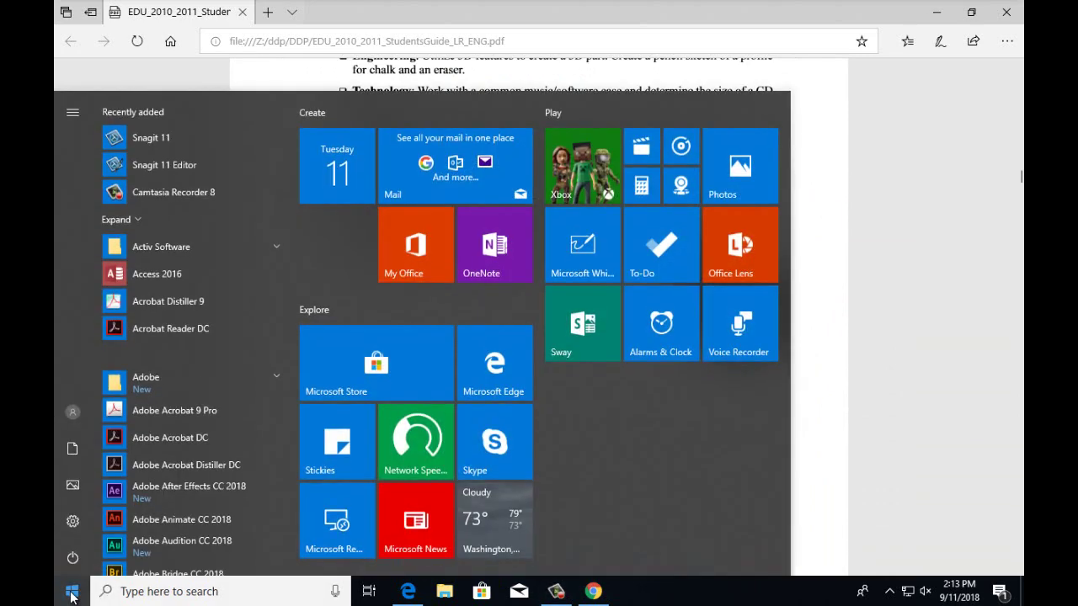
scroll(149, 513, down, 10)
scroll(149, 513, down, 20)
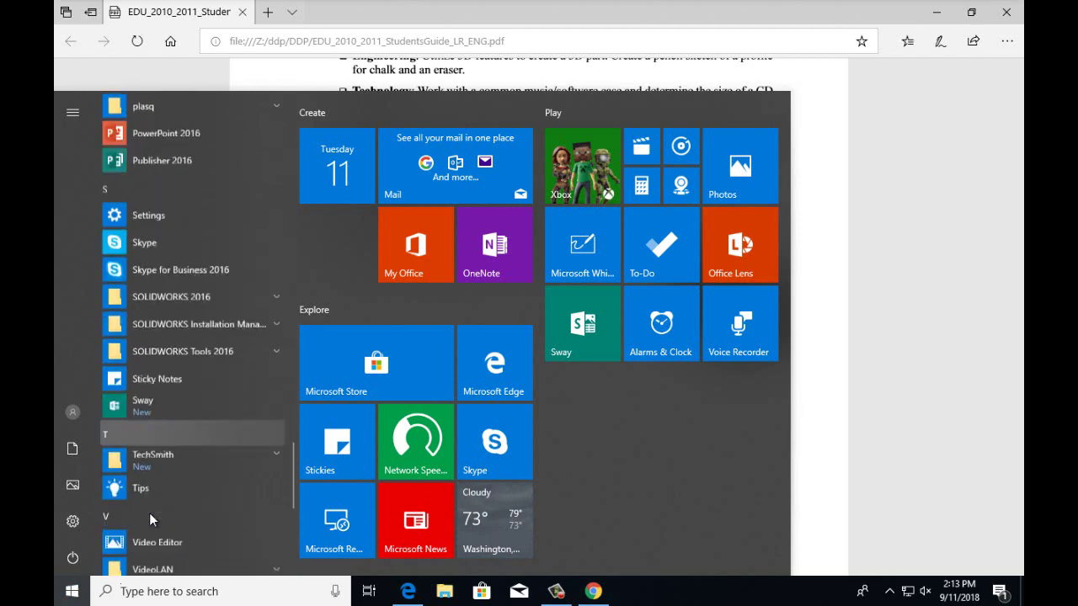
scroll(149, 513, up, 5)
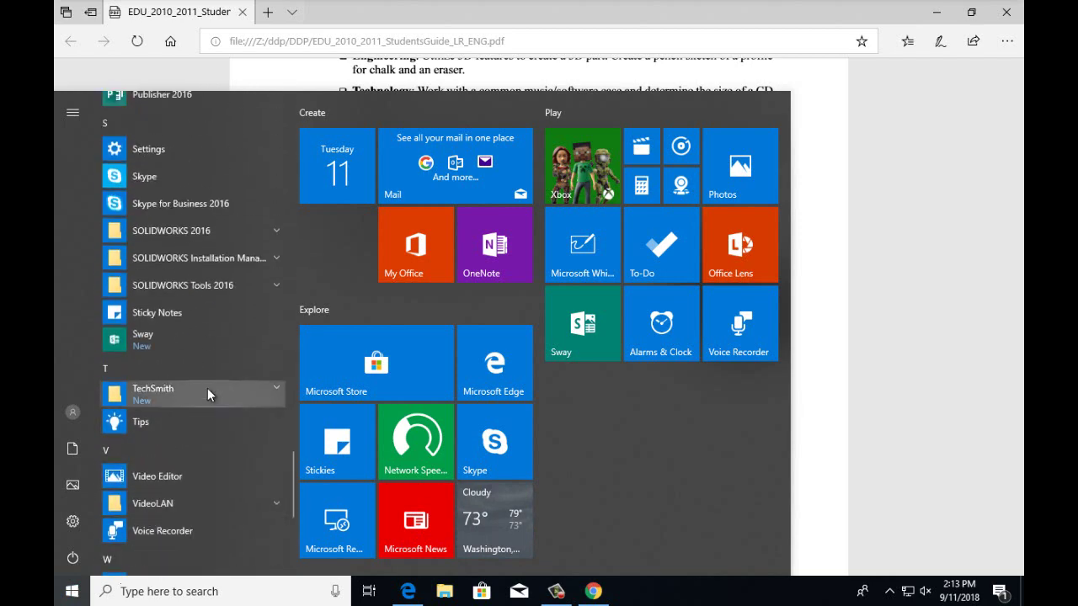
click(264, 226)
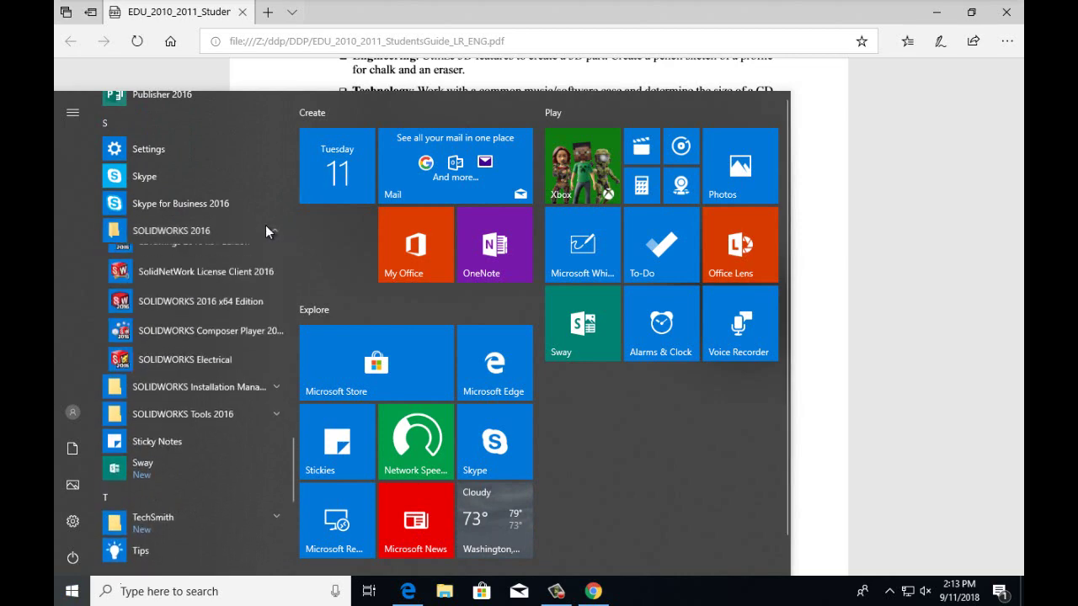
click(212, 312)
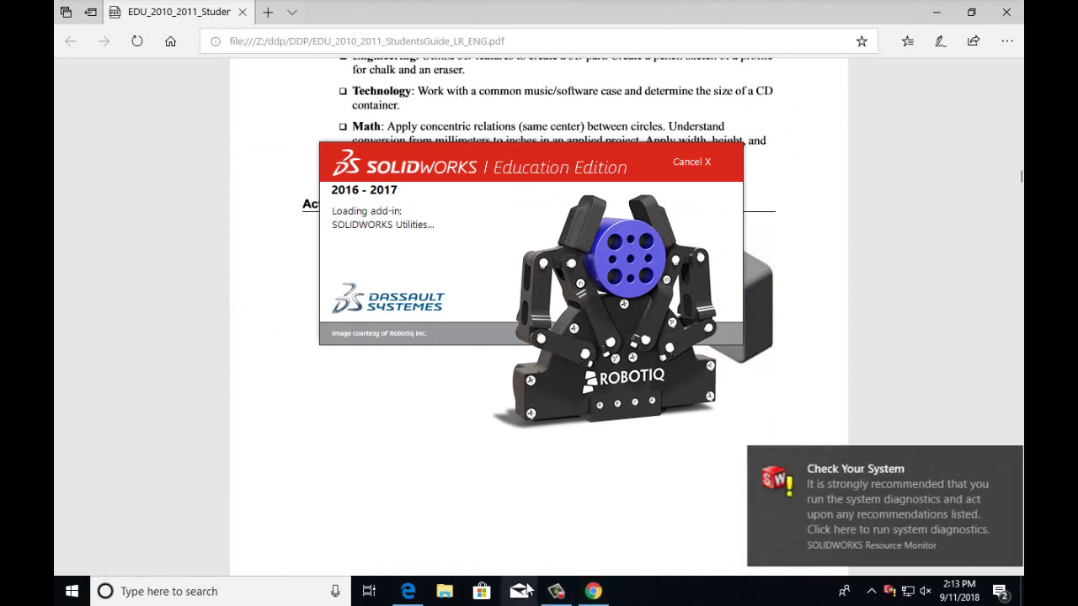
Browse the Lesson One: Parts videos under the SolidWorks Student Workbook topic, then return to the PDF.
click(593, 592)
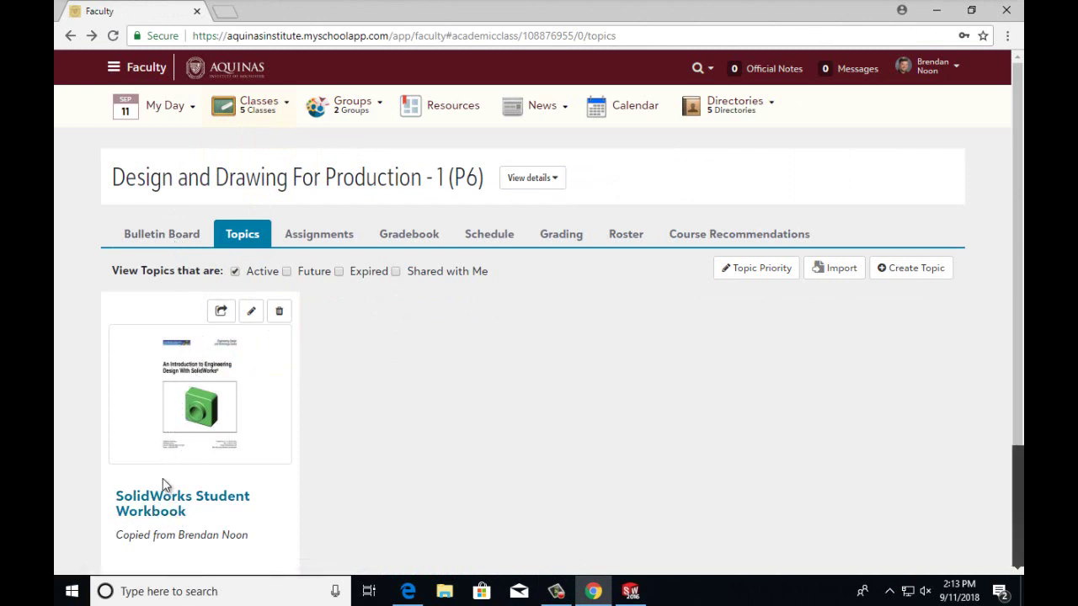
click(167, 504)
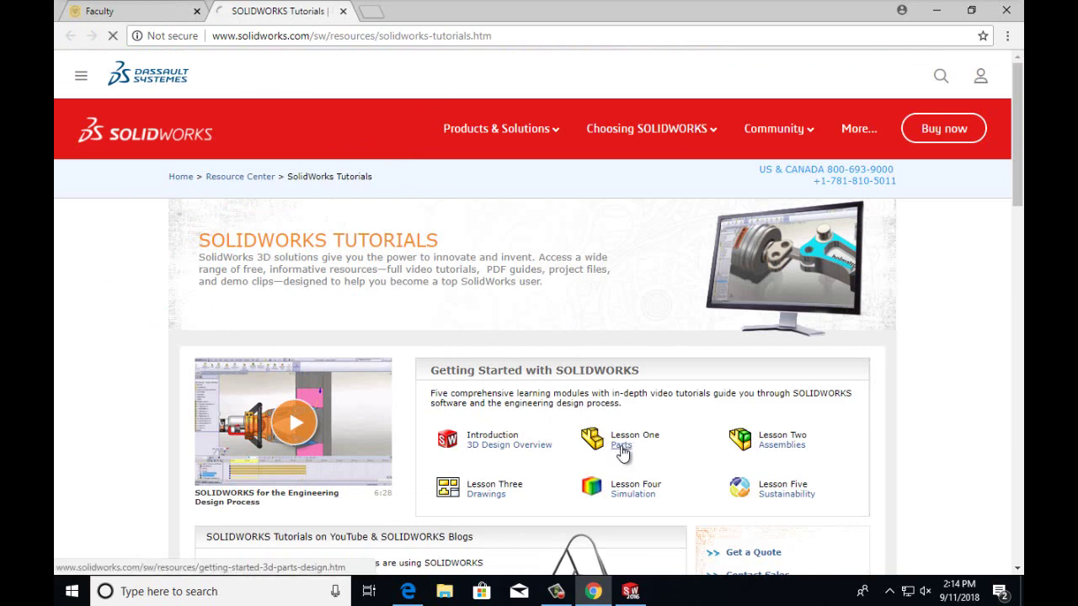
scroll(620, 452, down, 3)
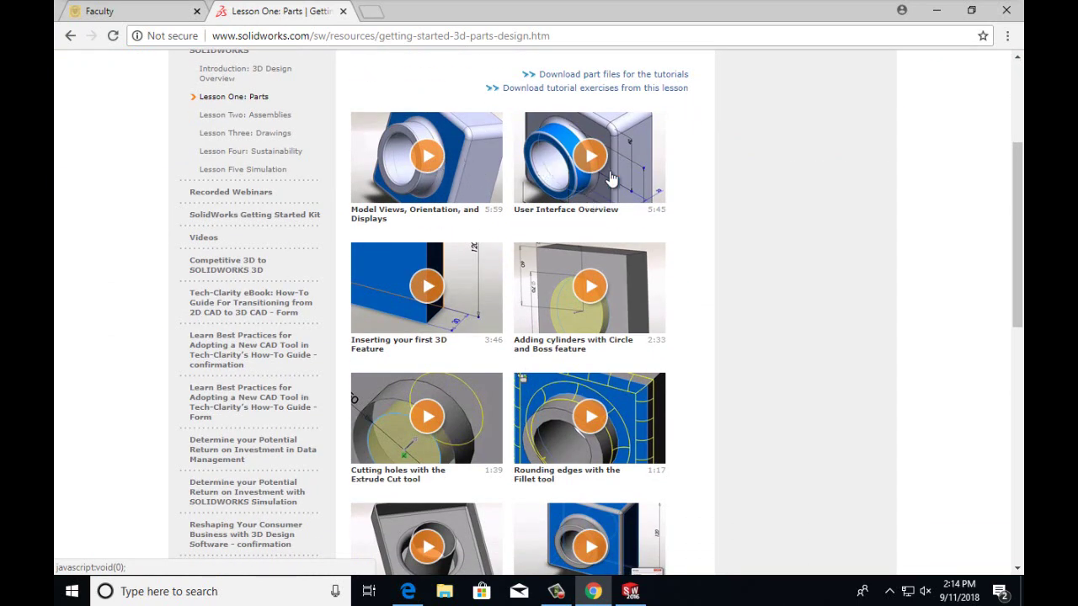
scroll(562, 408, down, 2)
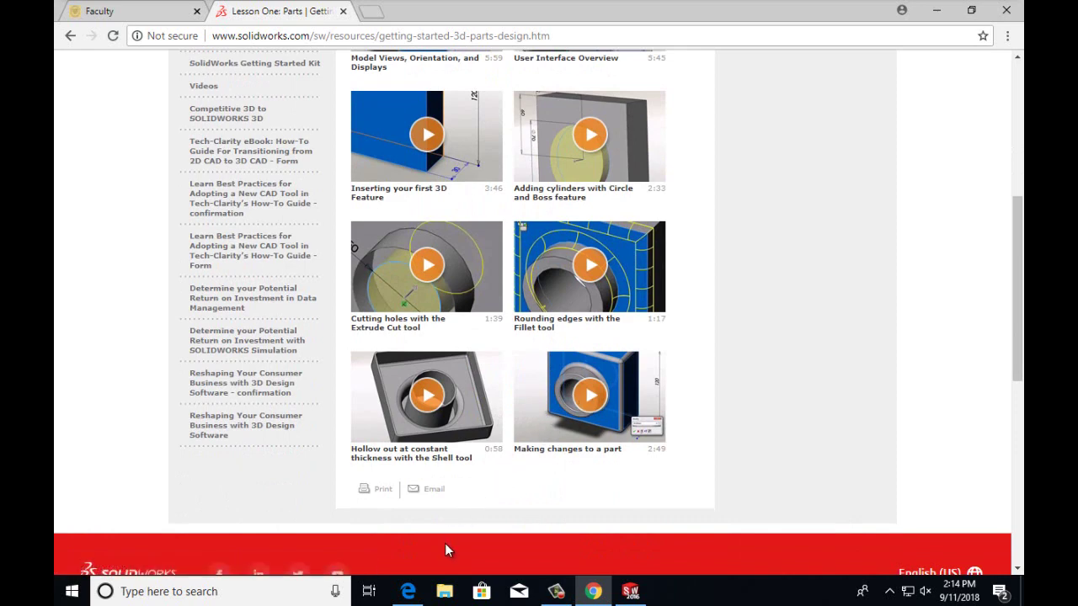
click(408, 592)
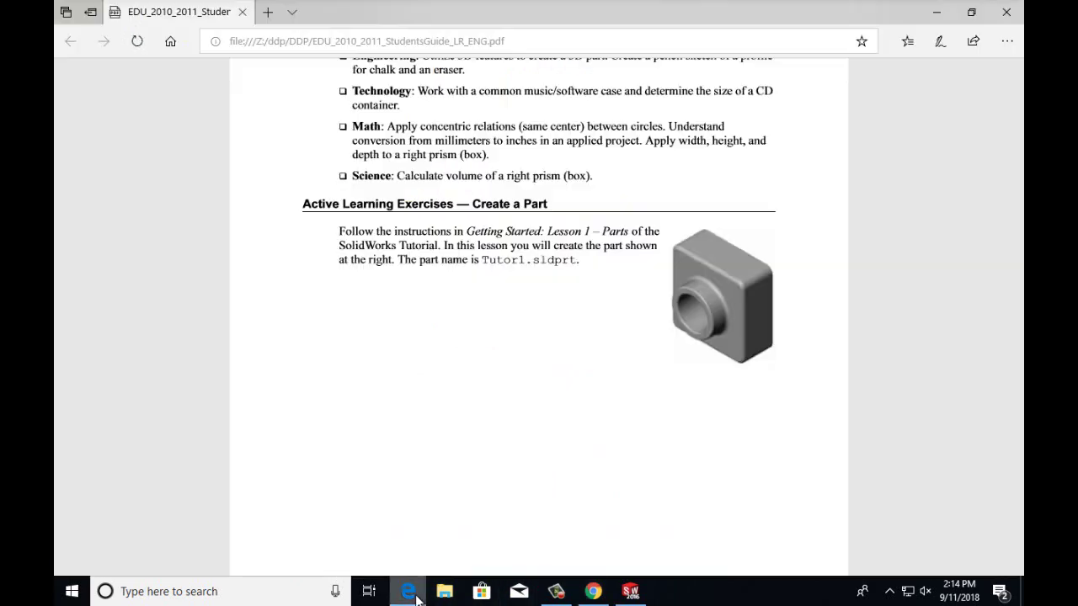
Create a new blank part document, Part1, through File > New.
click(631, 591)
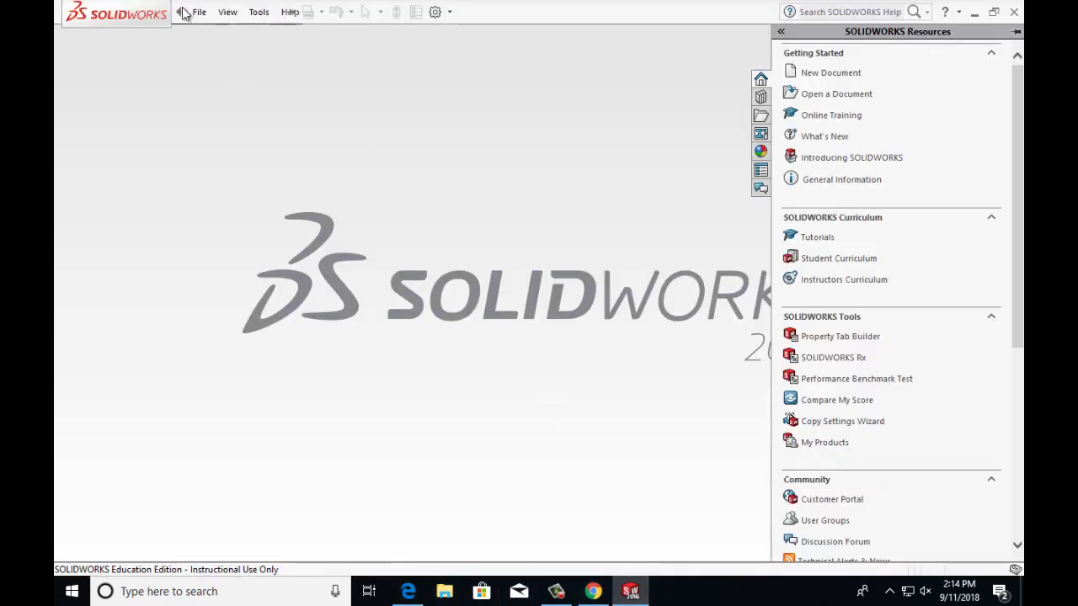
click(199, 12)
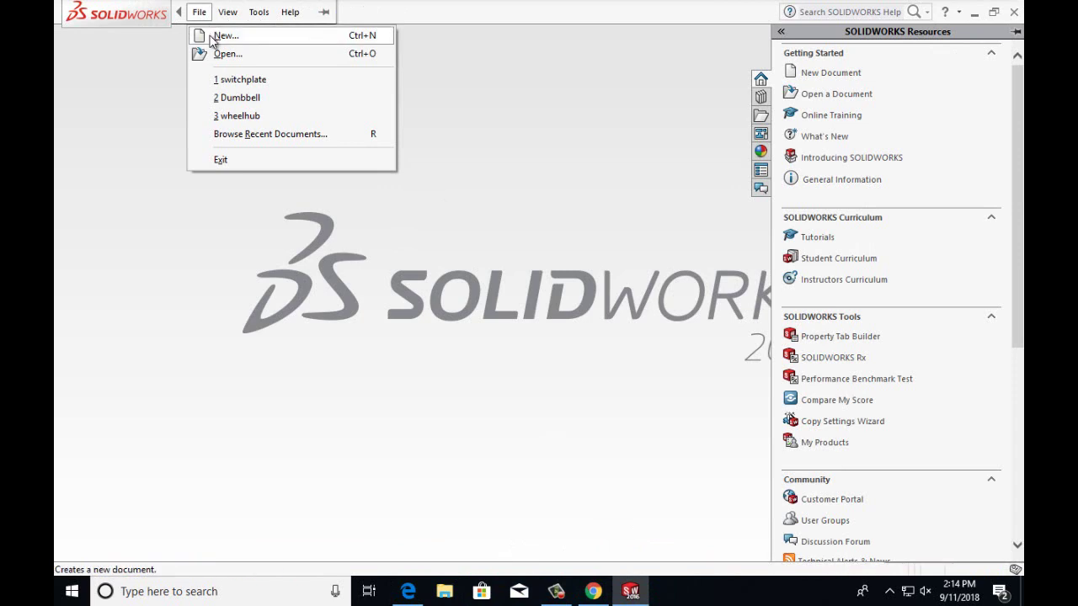
click(217, 37)
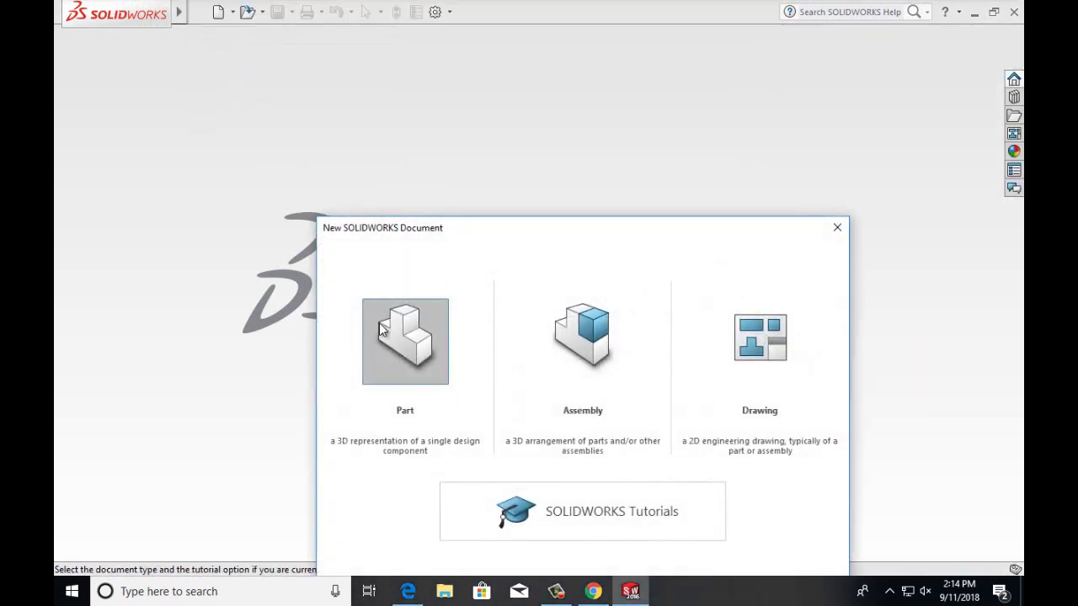
double_click(380, 329)
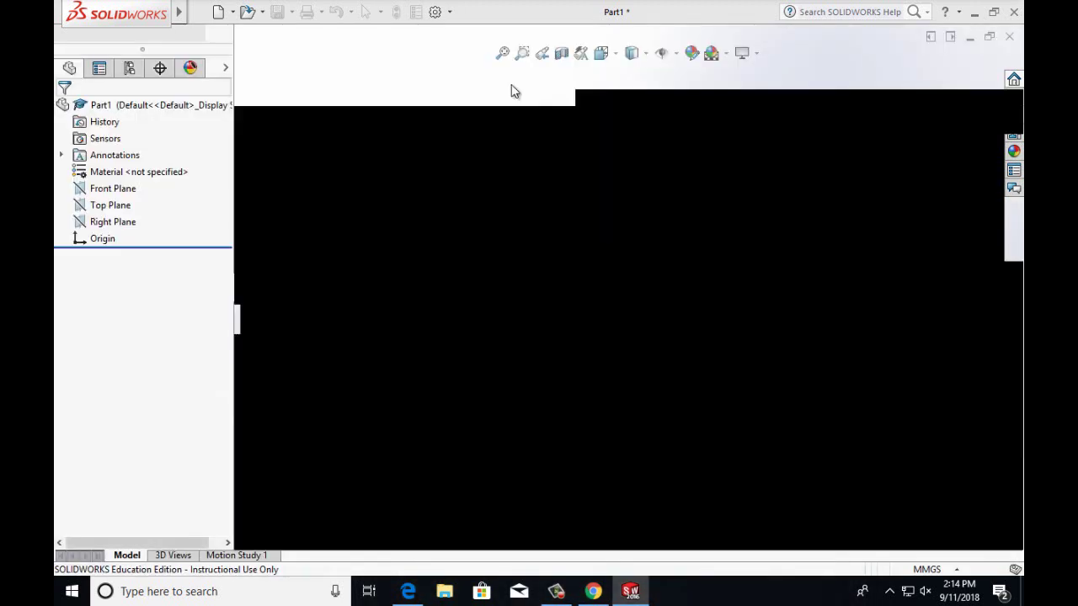
mouse_move(174, 13)
click(287, 12)
Open the SOLIDWORKS Tutorials' Lesson 1: Parts and advance to the 'Creating the Base' page.
mouse_move(449, 13)
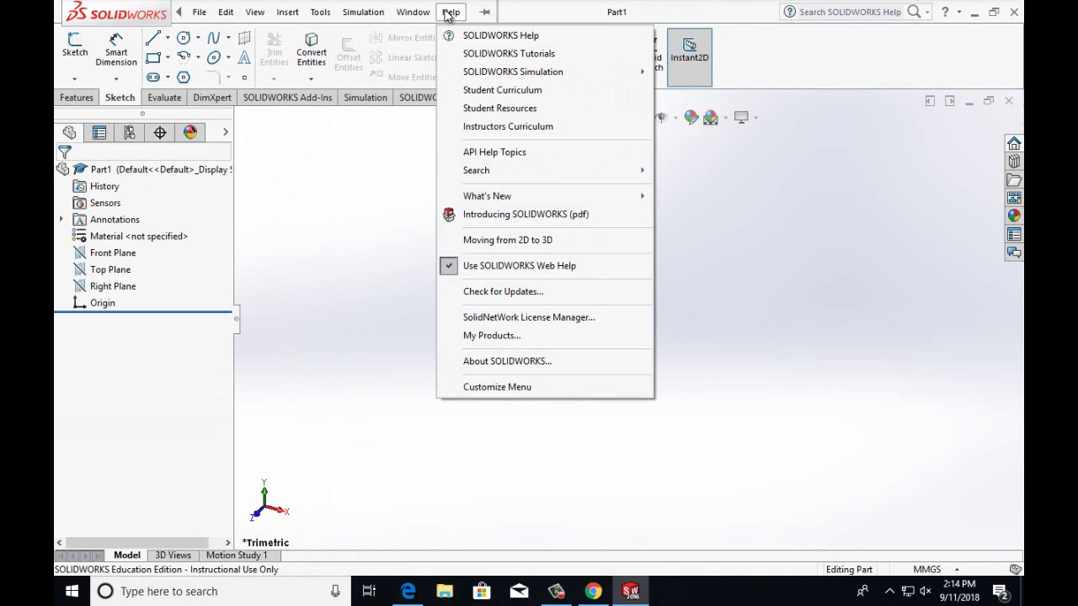
click(486, 59)
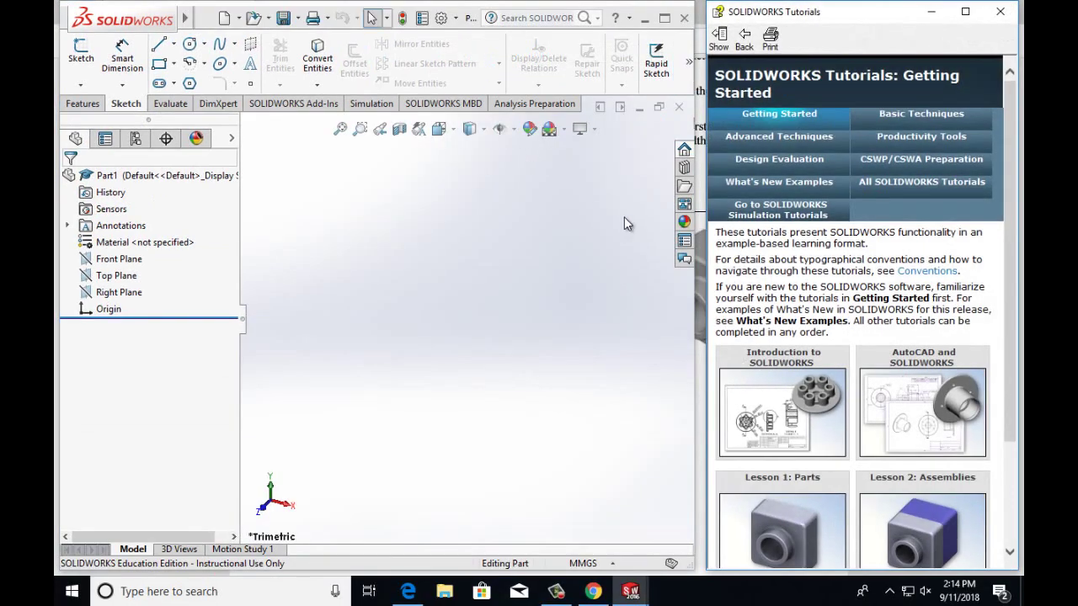
scroll(834, 343, down, 3)
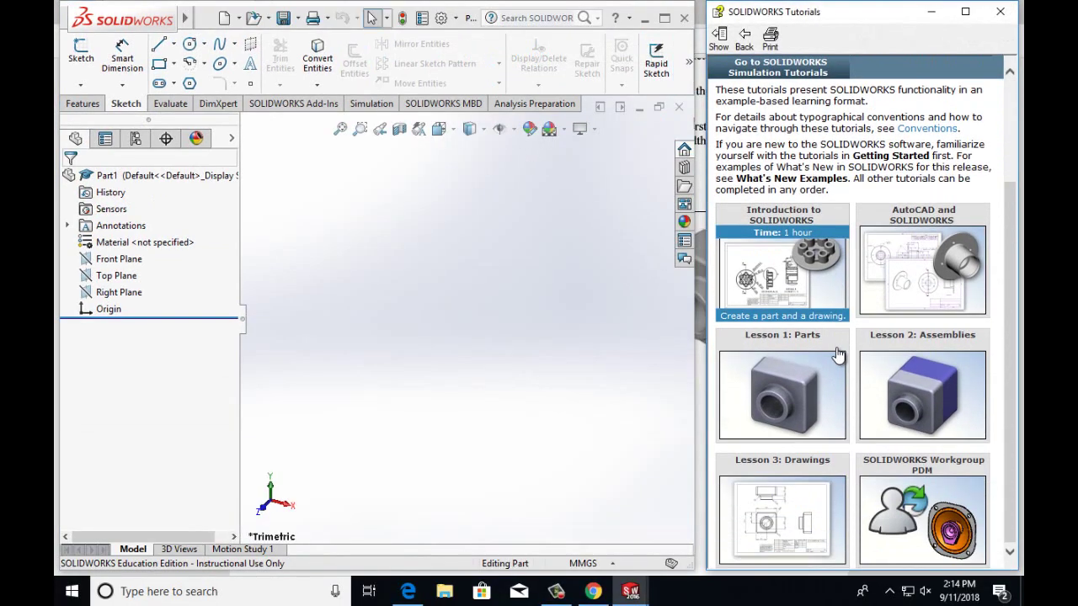
click(783, 370)
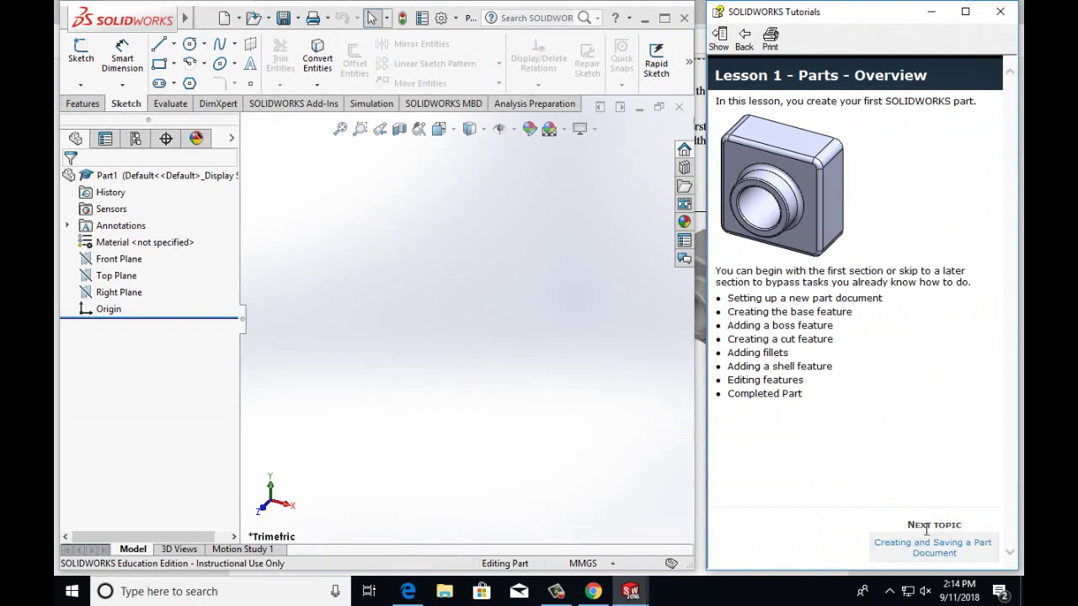
click(962, 547)
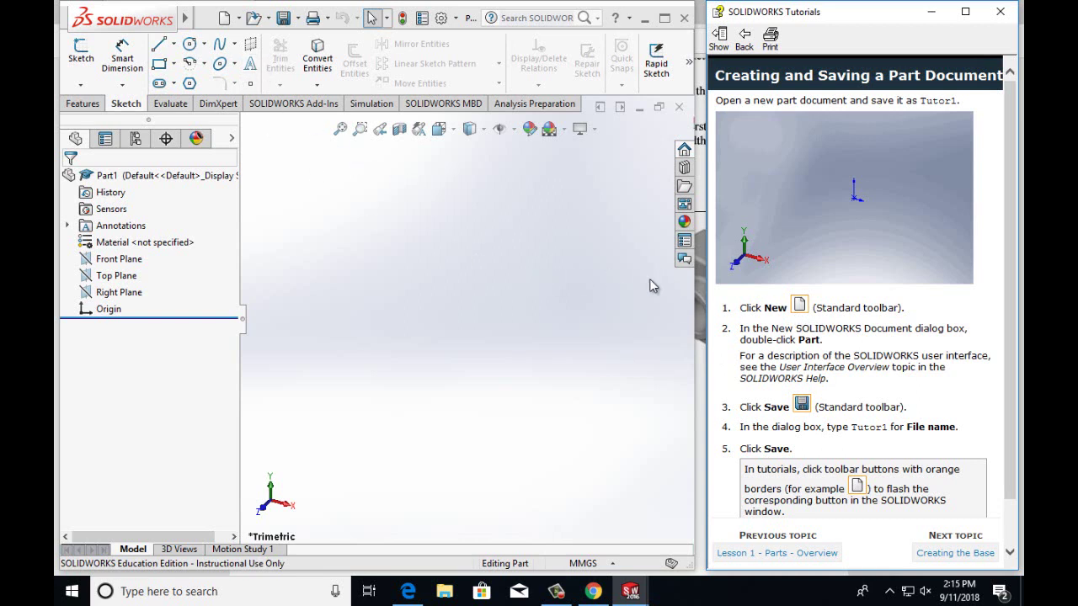
scroll(802, 399, down, 1)
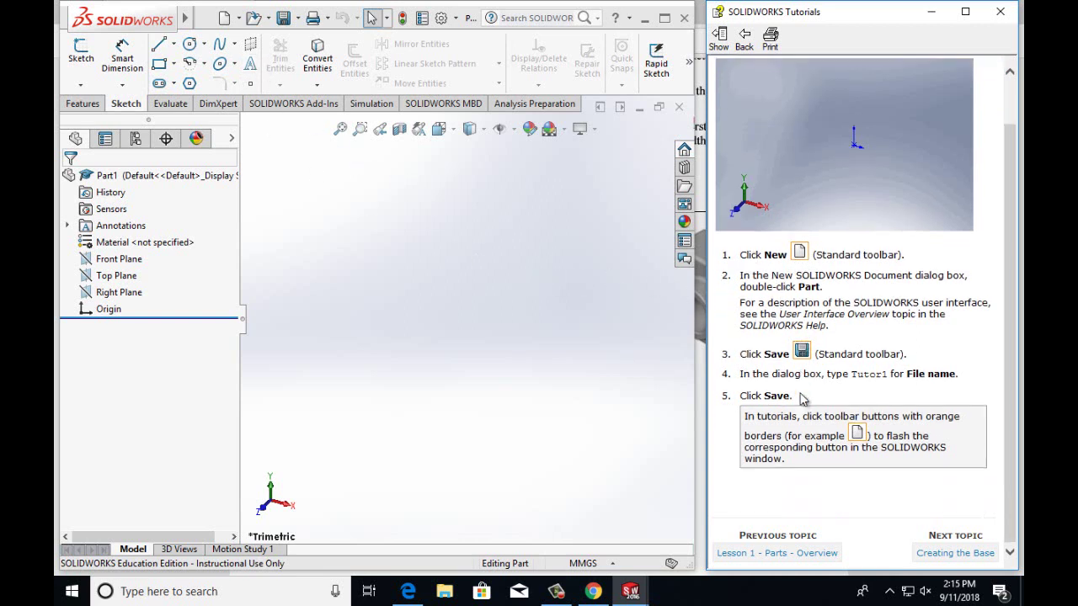
click(954, 552)
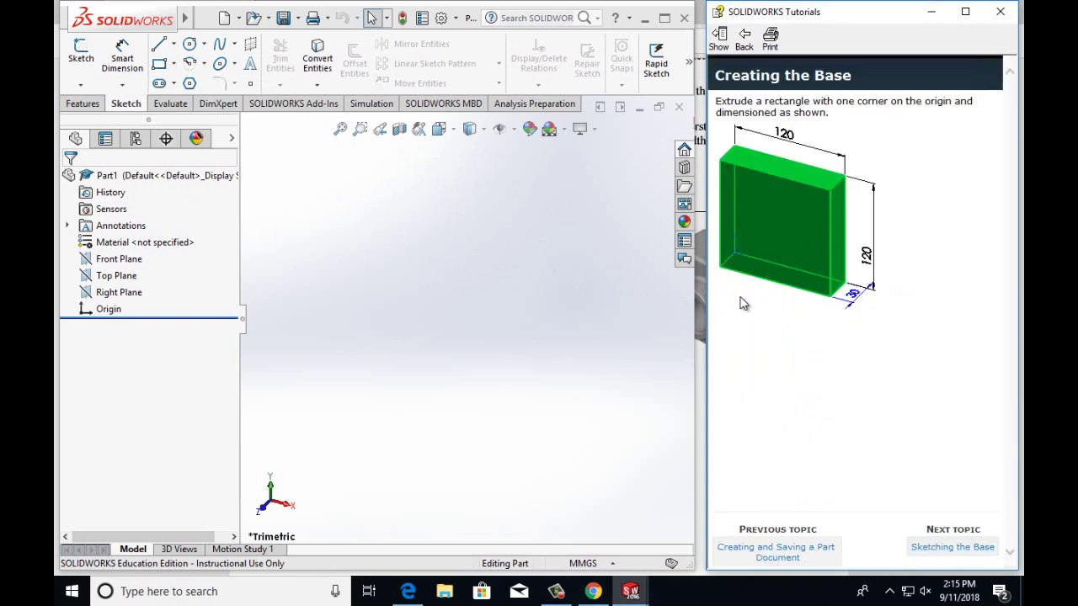
Sketch a corner rectangle on the Front Plane starting from the origin.
click(119, 259)
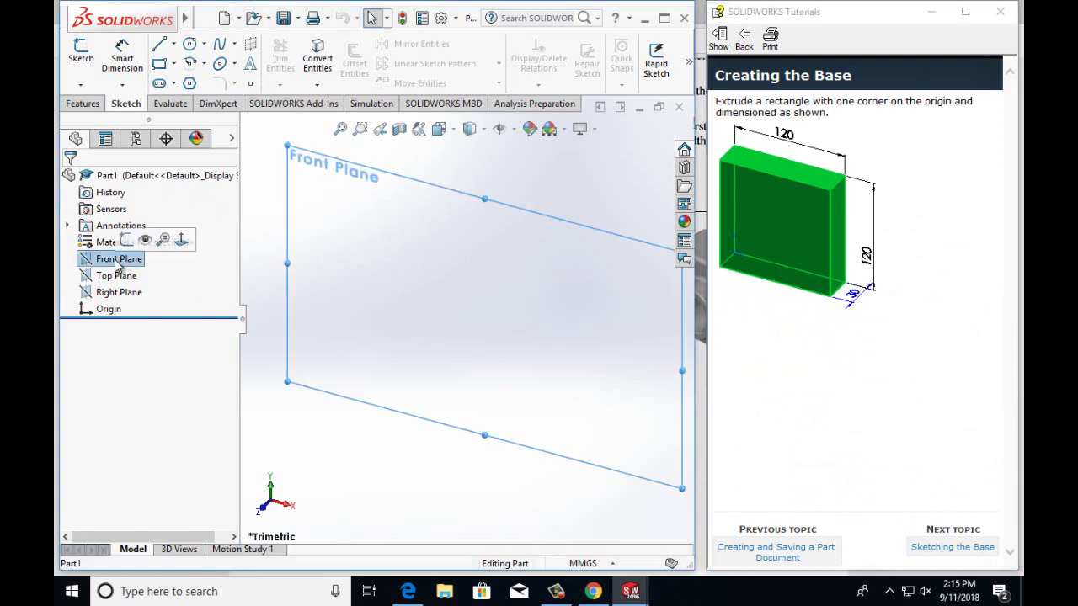
click(160, 71)
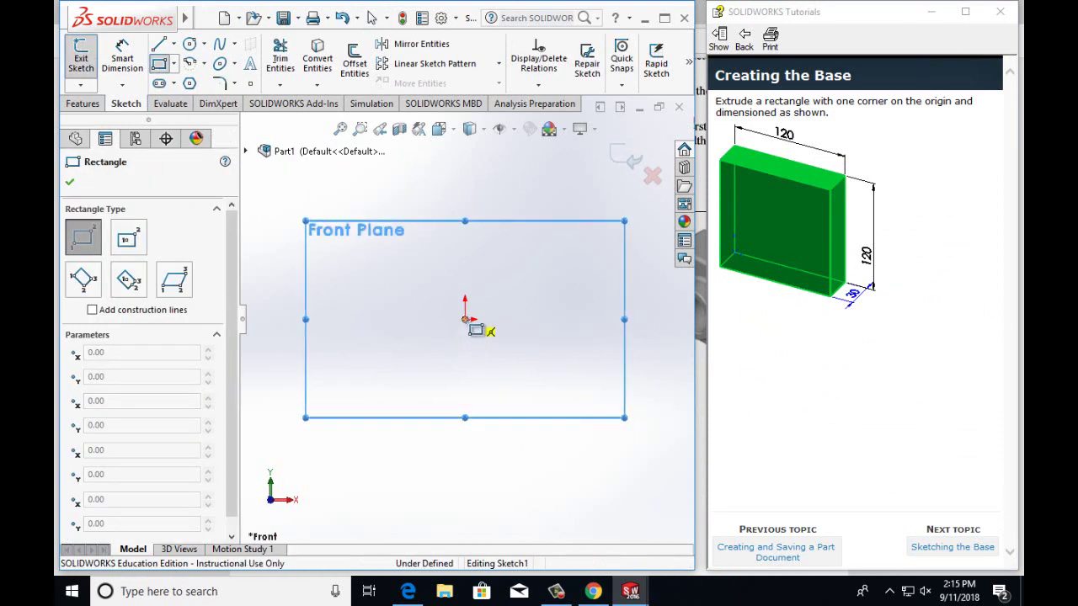
click(465, 319)
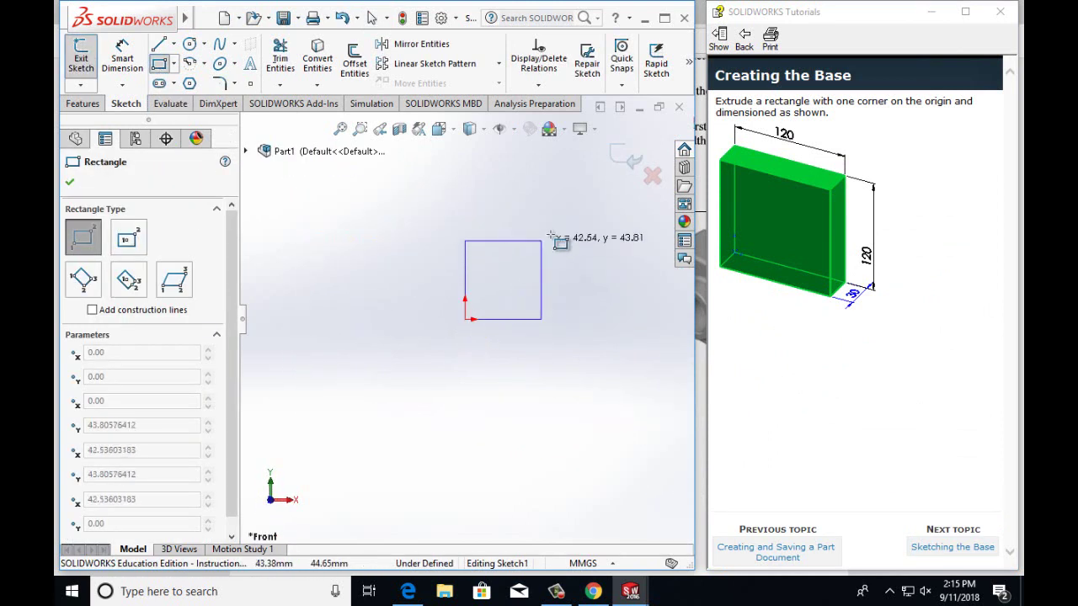
click(603, 172)
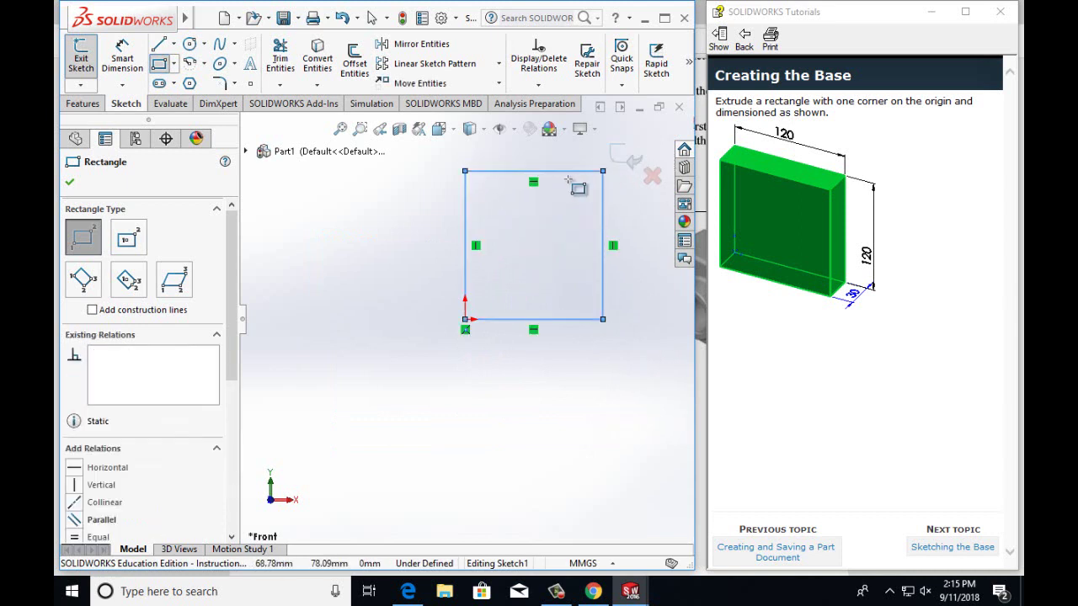
Dimension the rectangle's top edge to 120 mm and its right edge to 120 mm.
click(122, 59)
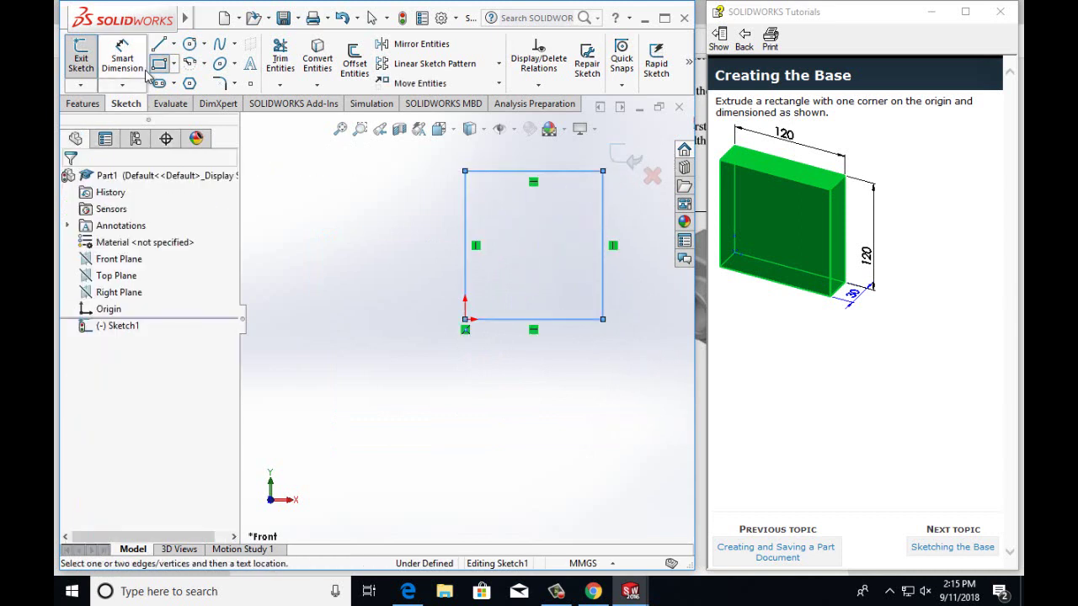
click(537, 172)
click(511, 162)
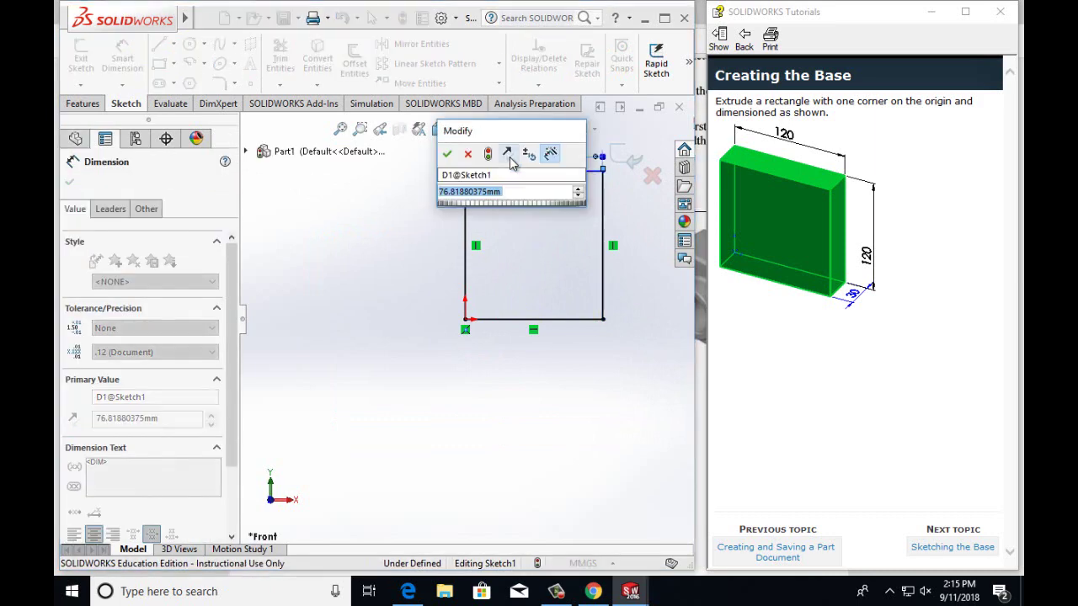
text(120mm)
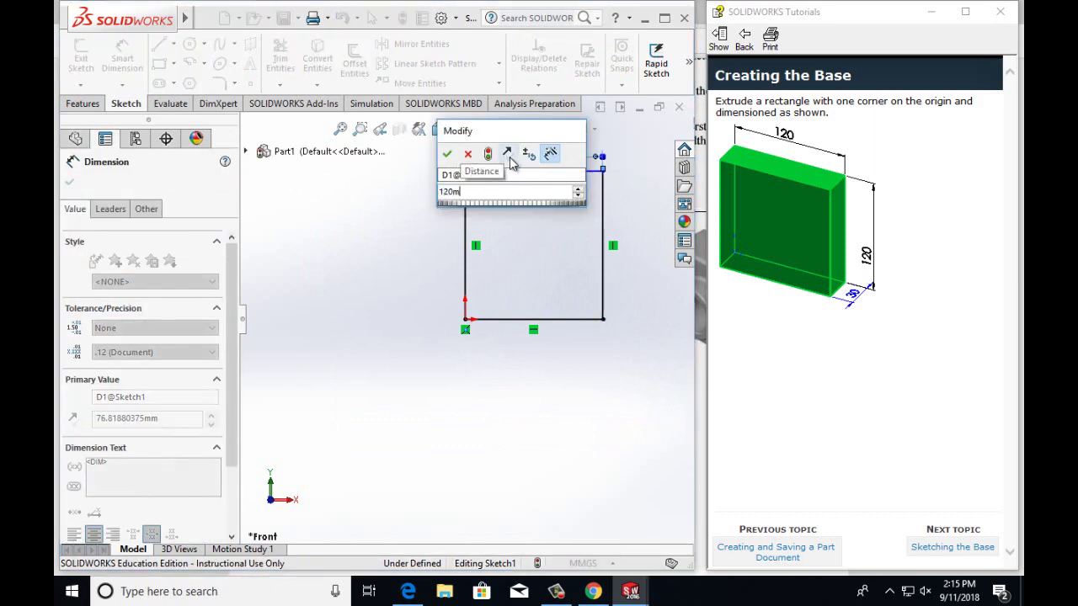
click(449, 157)
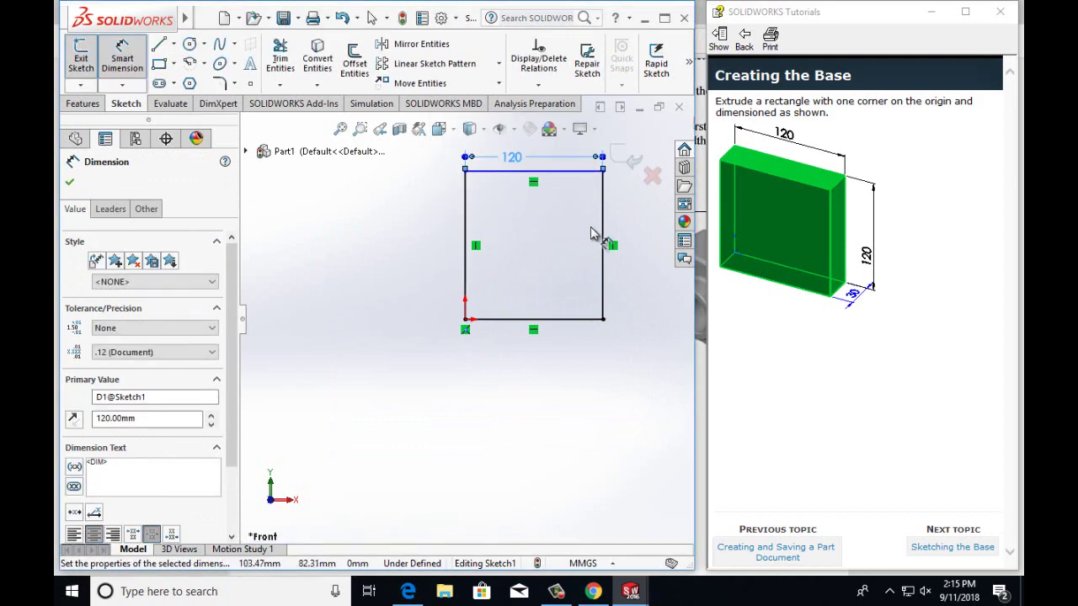
click(603, 240)
click(640, 240)
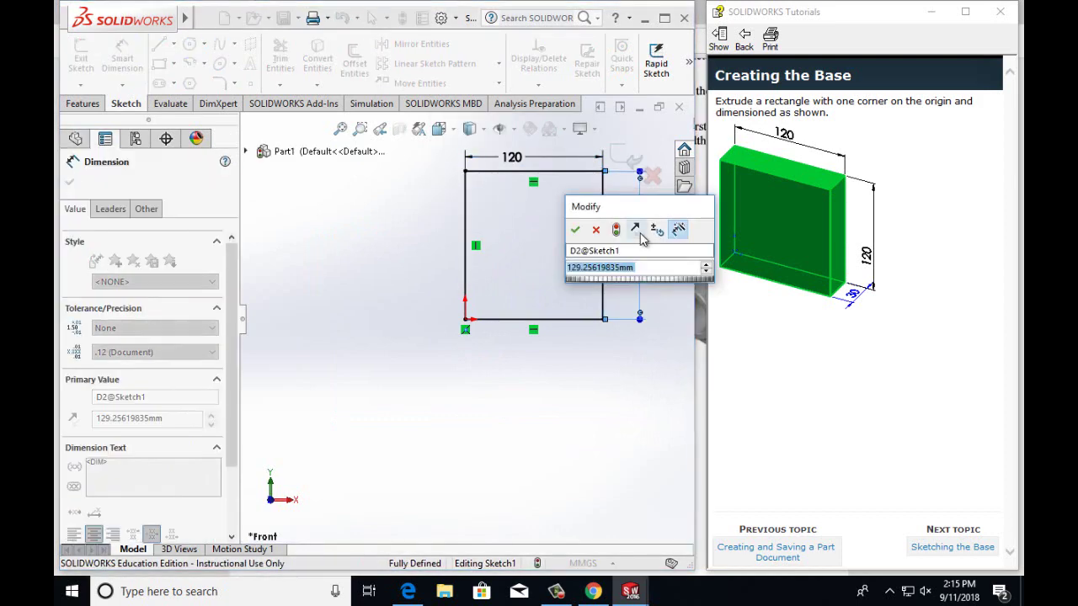
text(120)
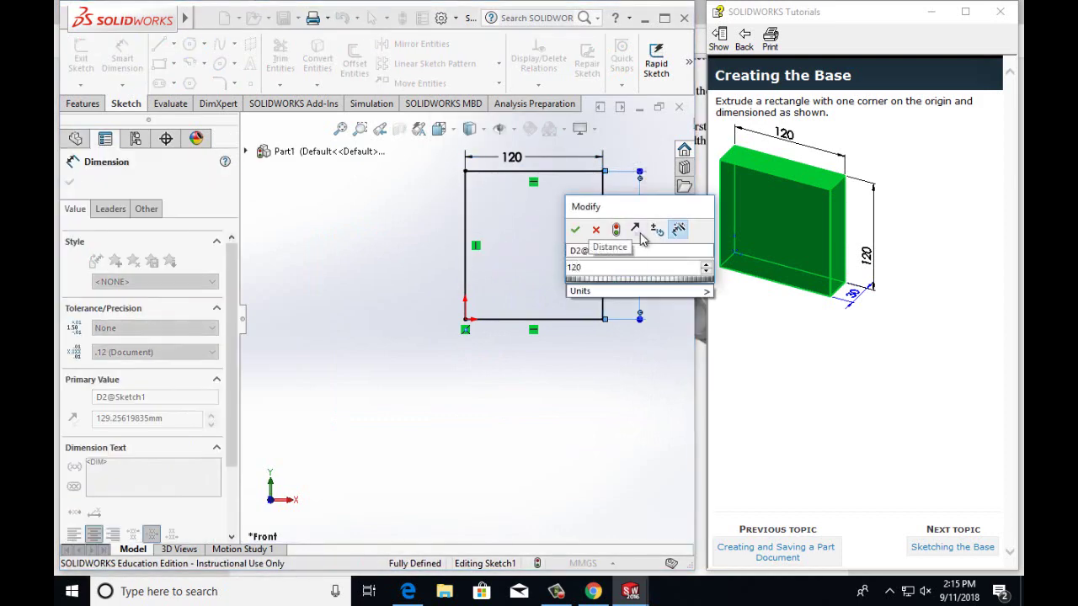
text(mm)
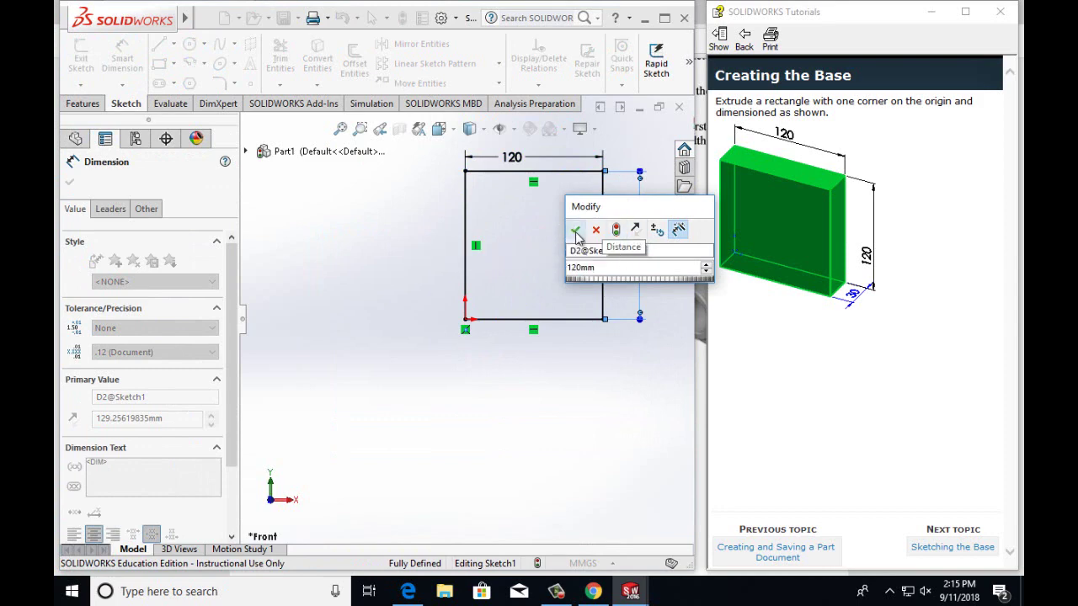
key(Return)
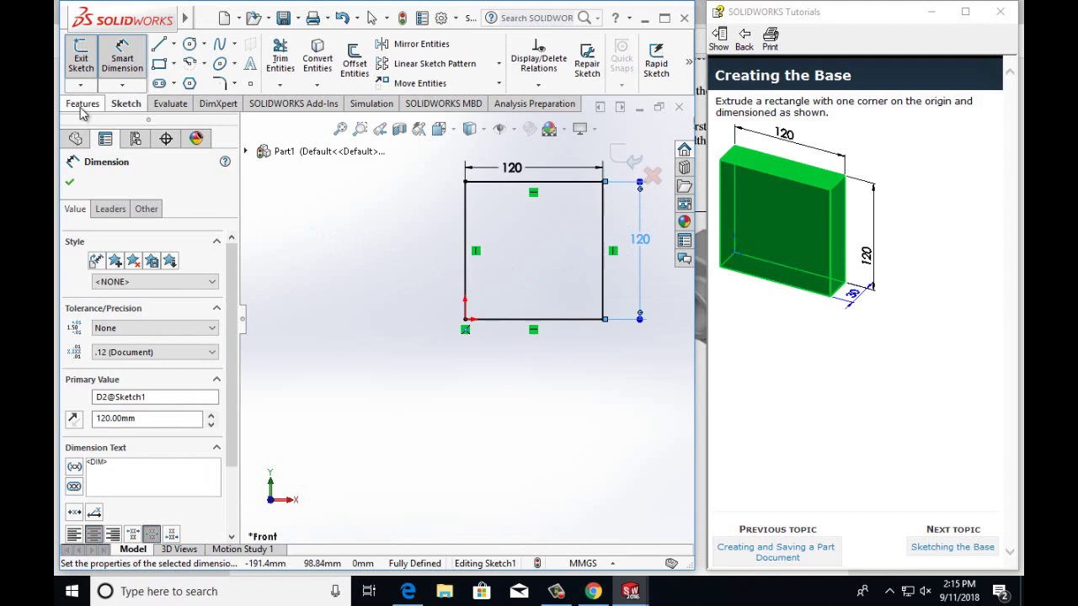
Advance the tutorial three topics to 'Extruding the Base'.
click(954, 548)
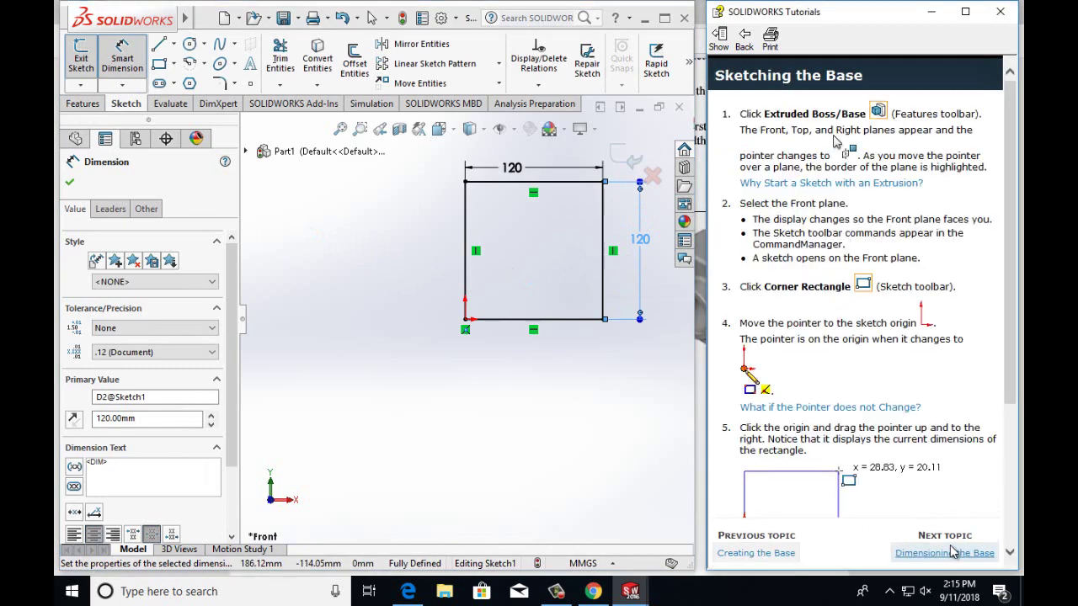
click(954, 552)
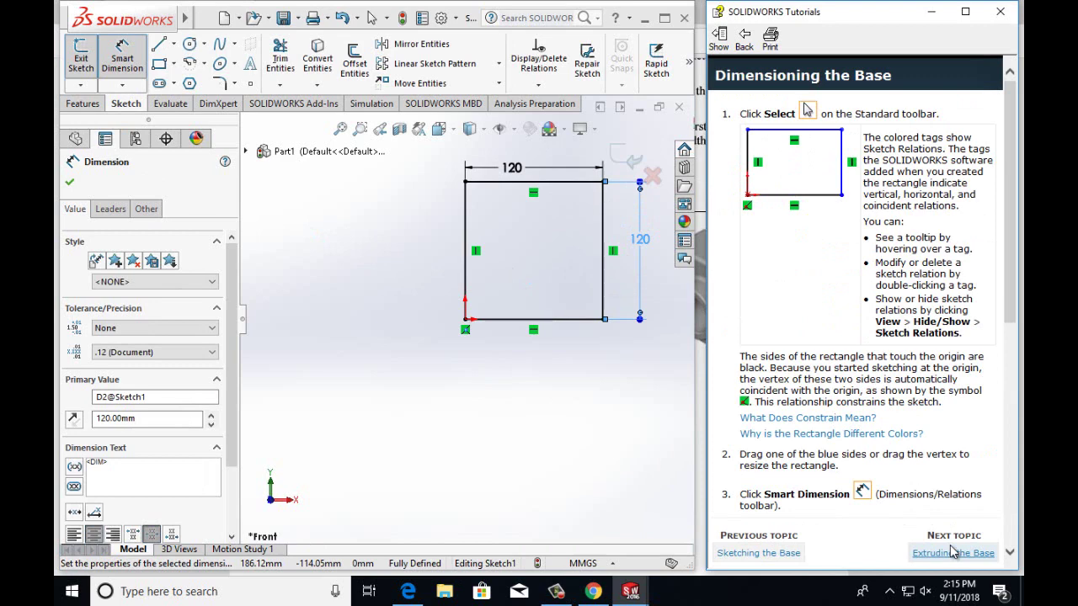
click(952, 553)
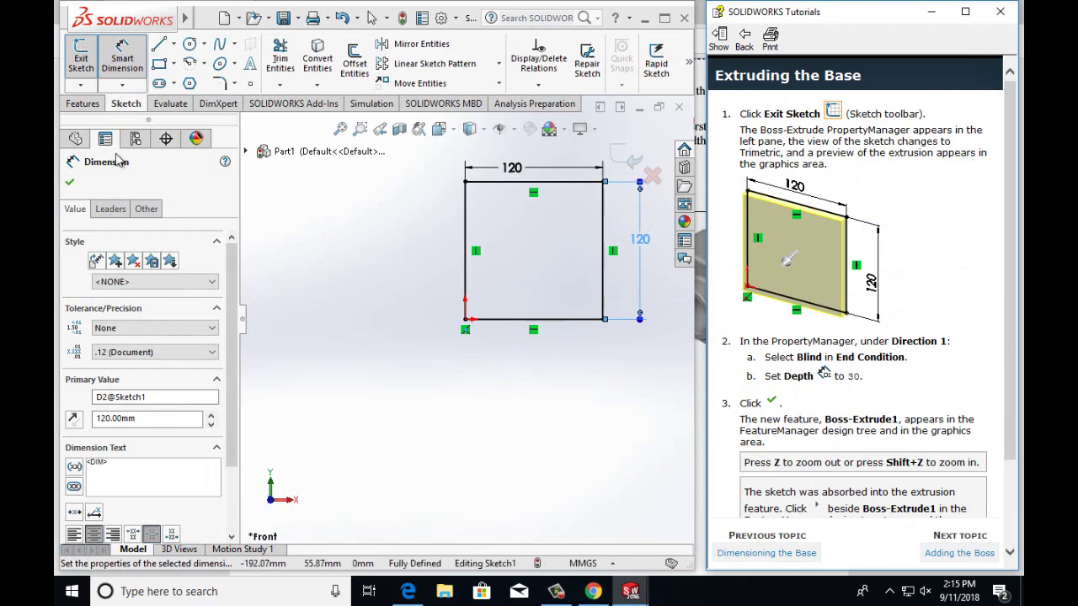
Set up a Blind Extruded Boss/Base of the square with a 30 mm depth.
click(83, 108)
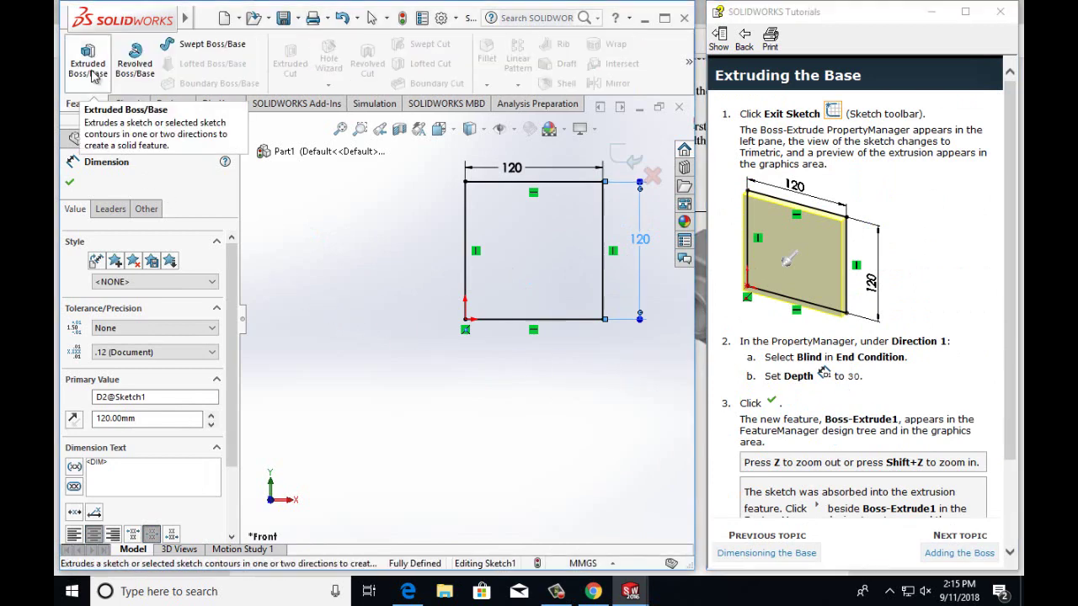
click(91, 73)
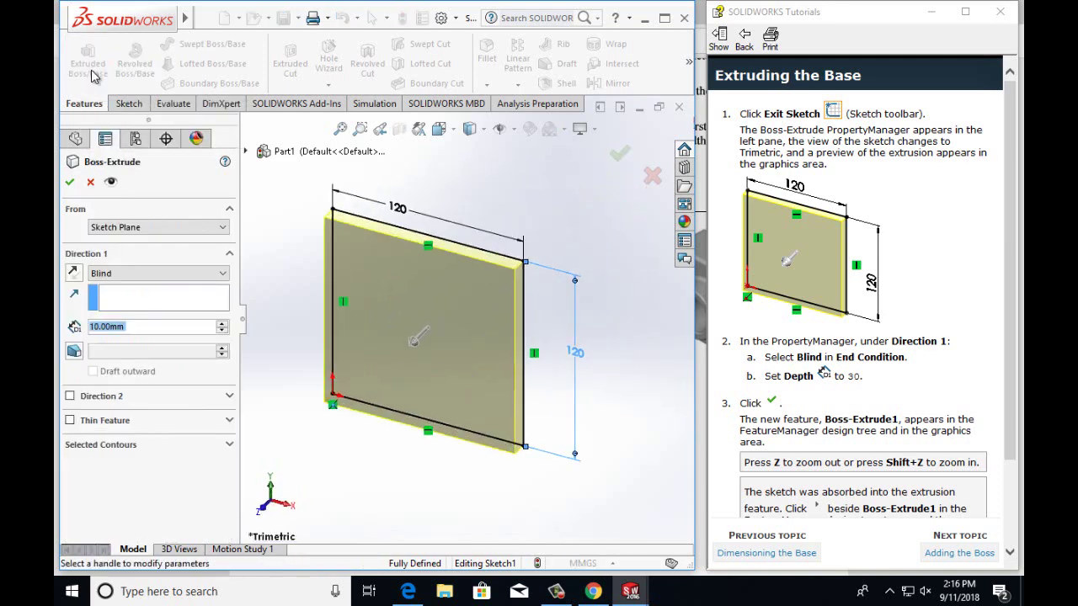
click(100, 327)
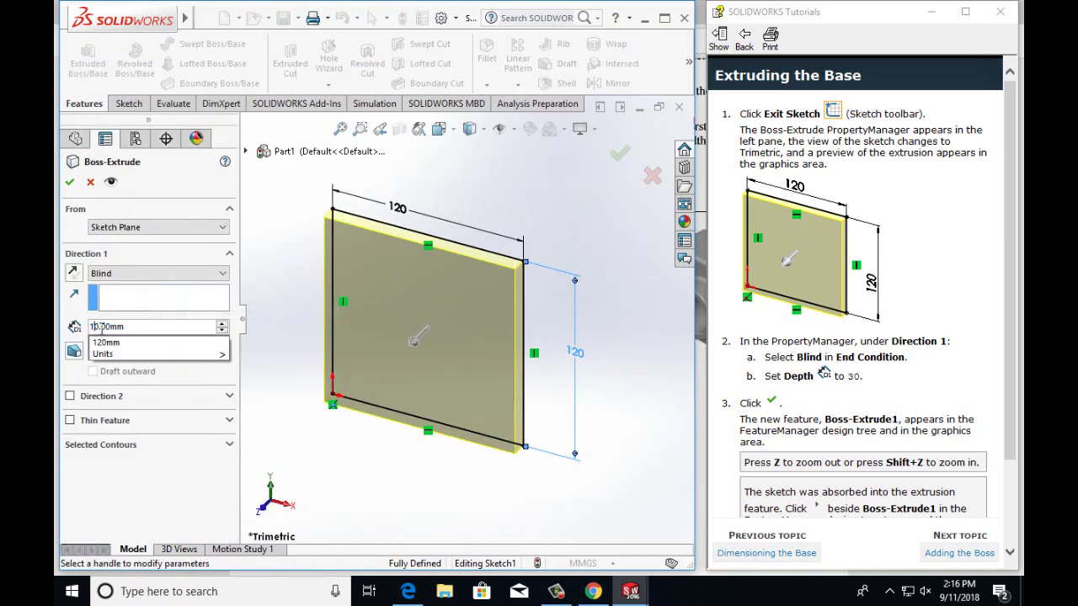
key(BackSpace)
text(3)
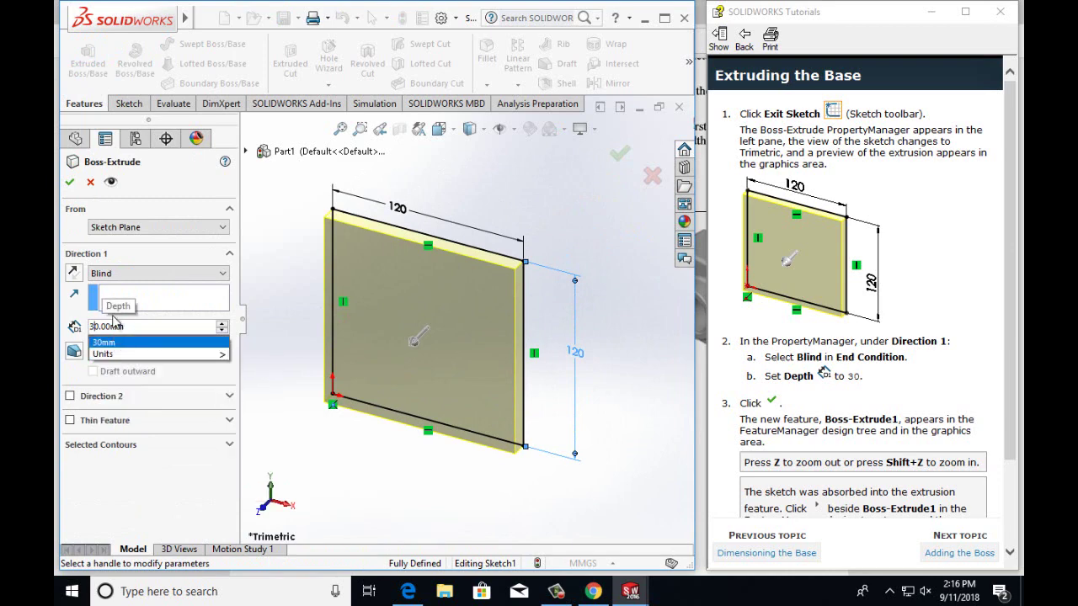
key(Return)
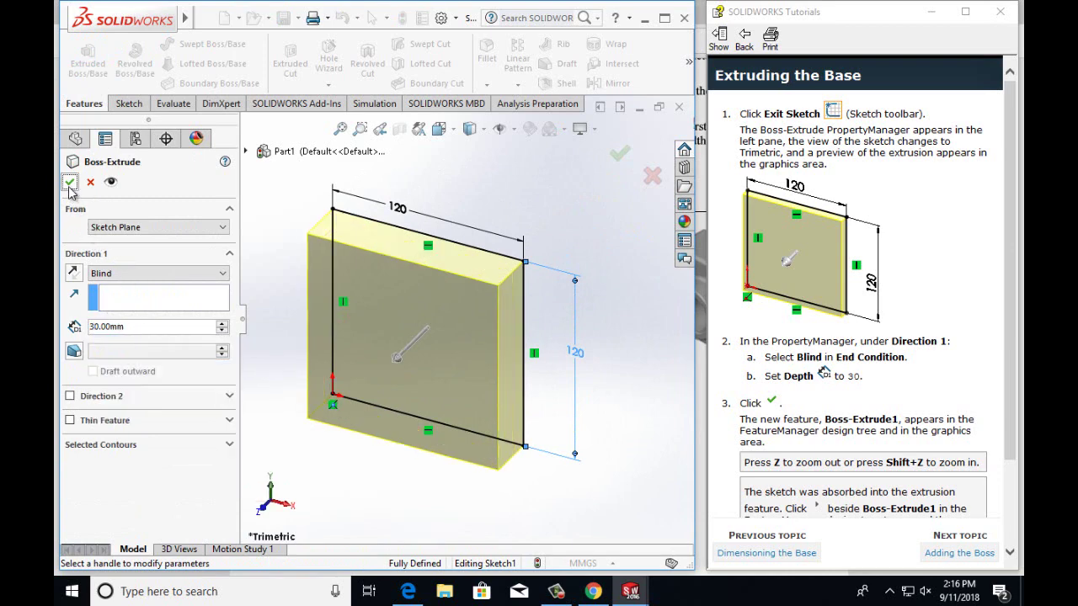
Create Boss-Extrude1 and advance the tutorial to 'Sketching and Dimensioning the Boss'.
click(70, 183)
scroll(807, 310, down, 3)
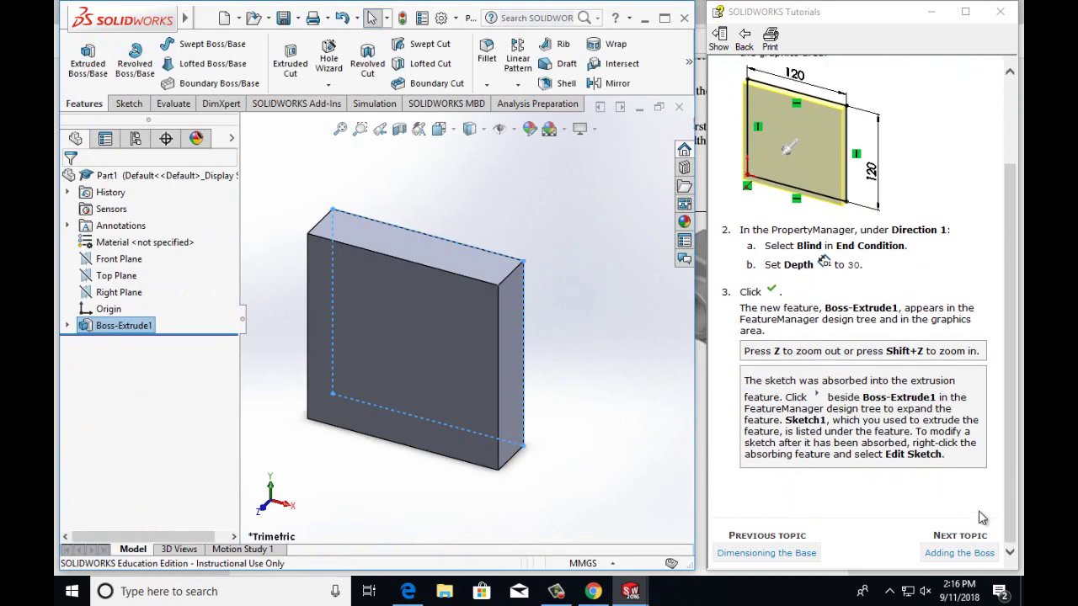
click(970, 554)
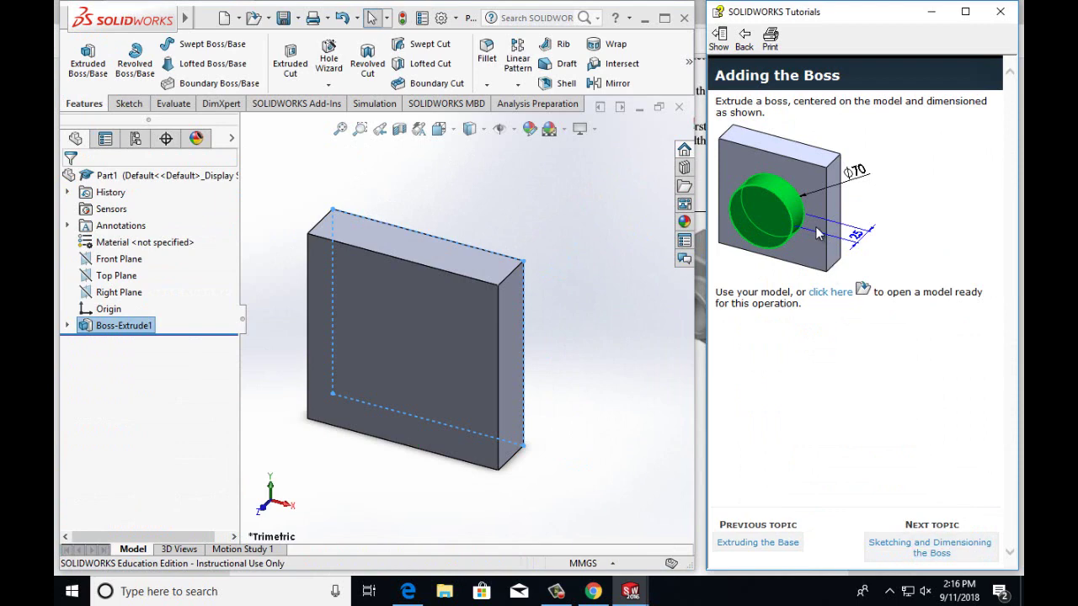
click(921, 550)
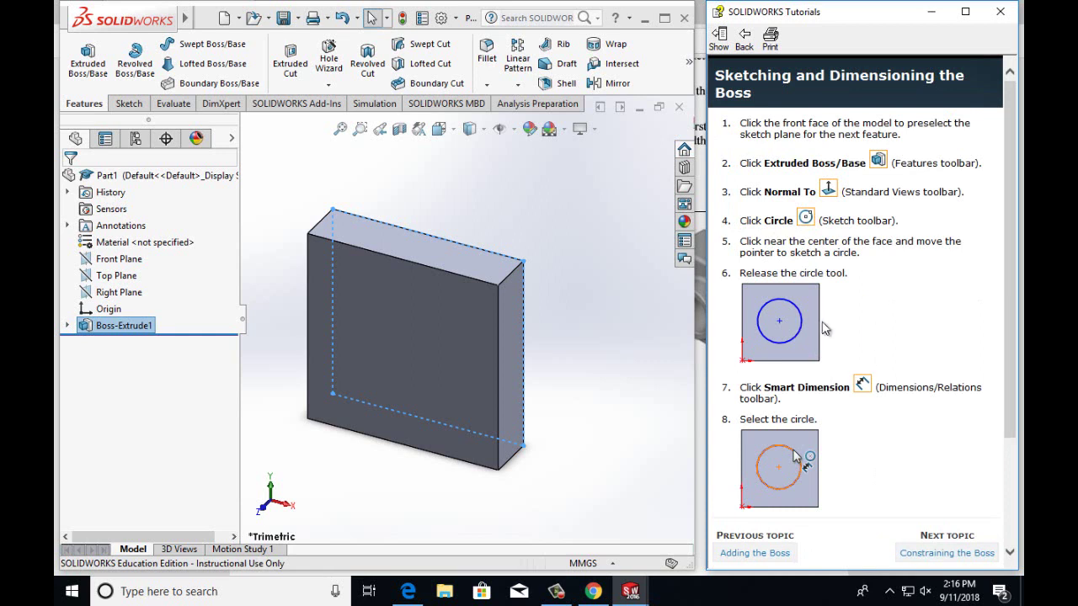
Start a sketch on the block's front face, viewed Normal To, and draw a centred circle.
click(424, 344)
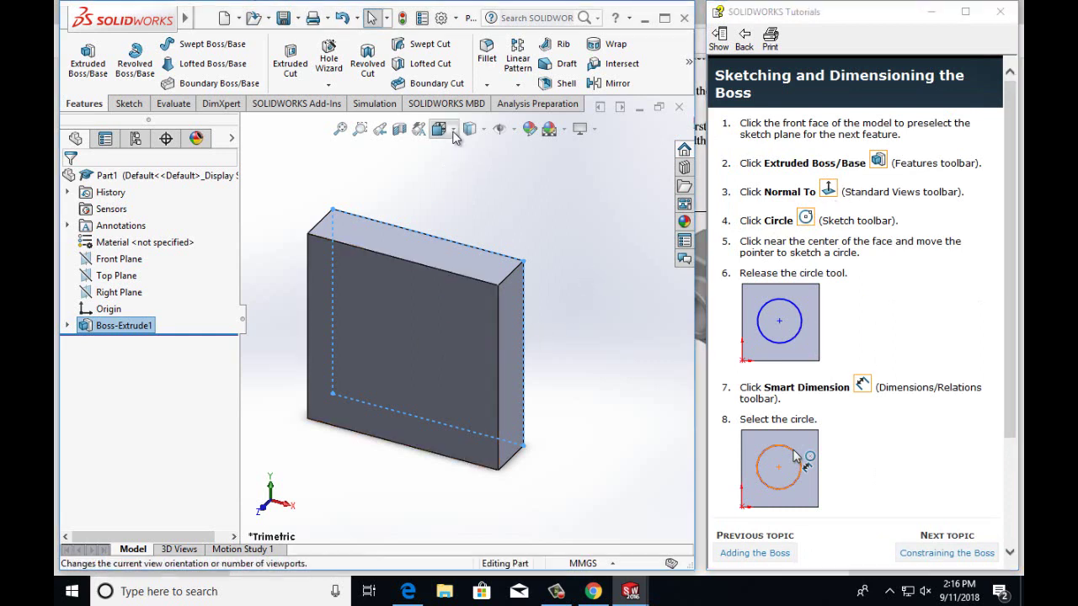
click(453, 131)
click(463, 192)
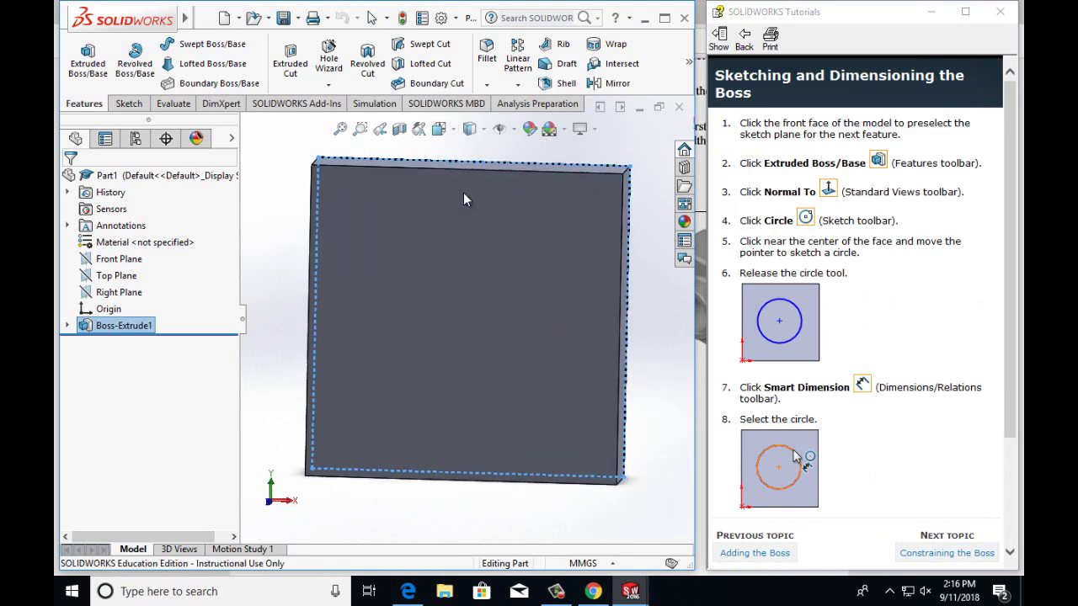
click(415, 315)
click(129, 104)
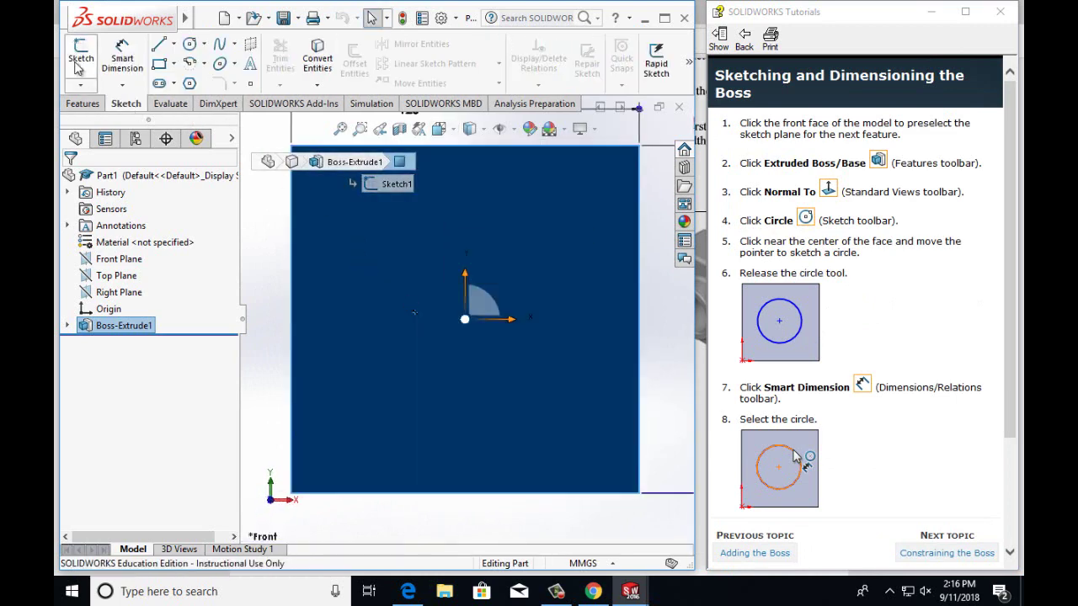
click(81, 55)
click(189, 45)
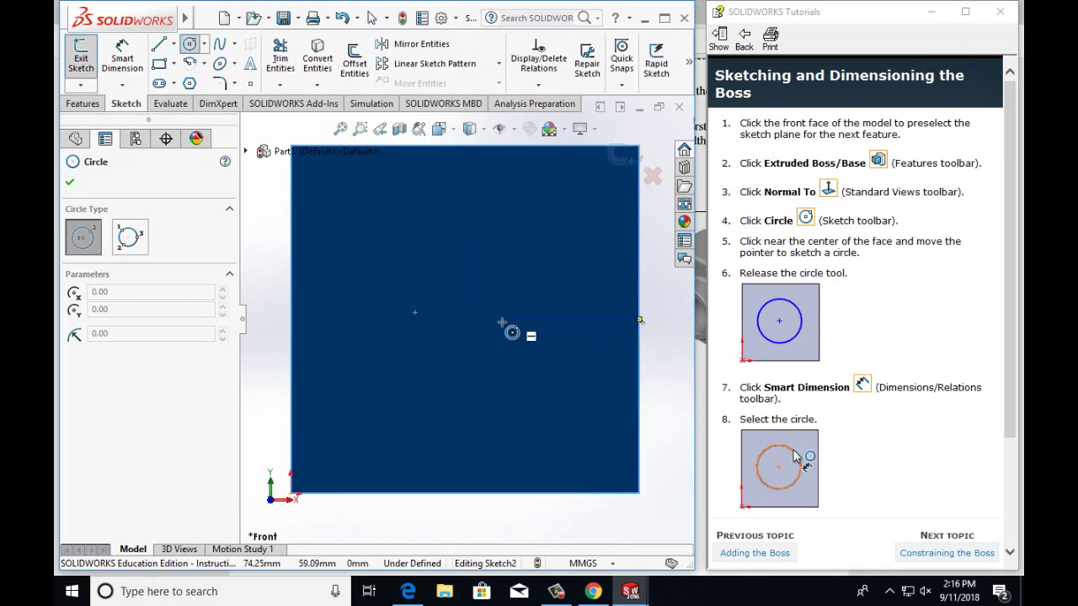
click(465, 319)
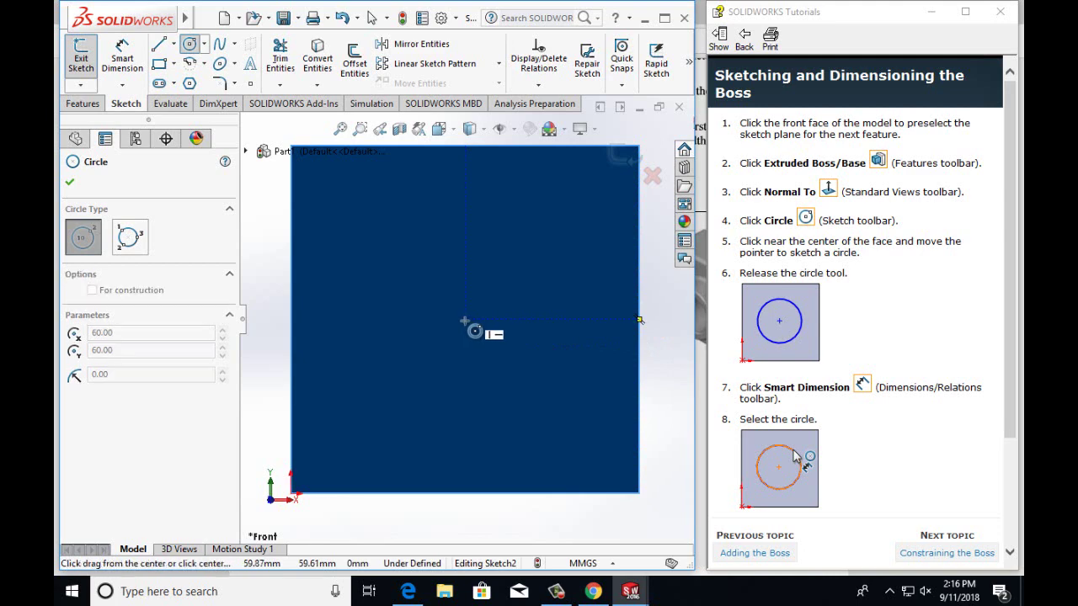
click(500, 271)
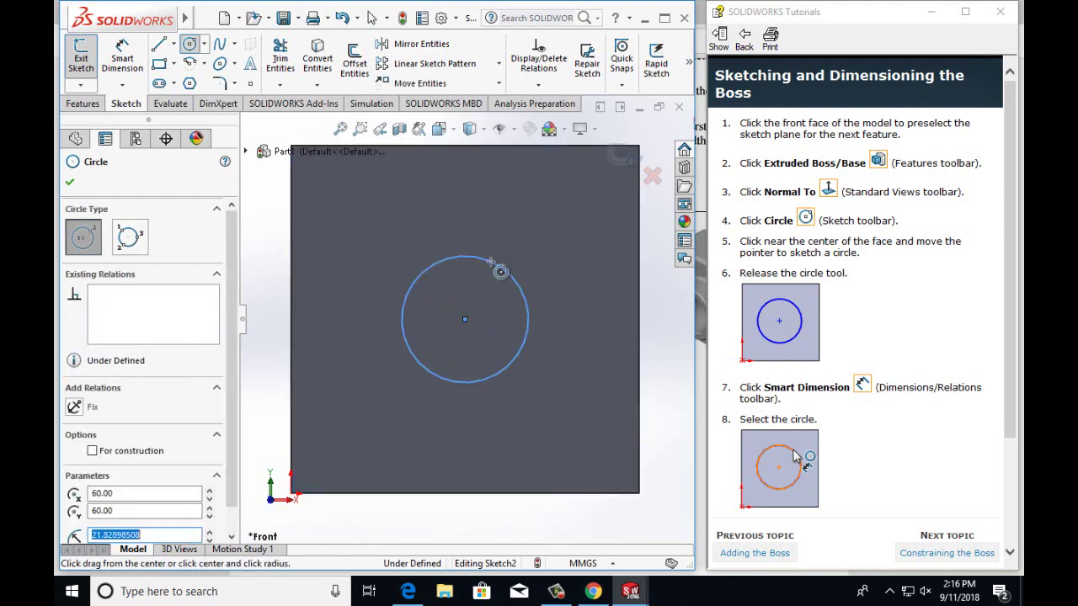
Go to 'Constraining the Boss' and dimension the circle's diameter to 70 mm.
click(972, 554)
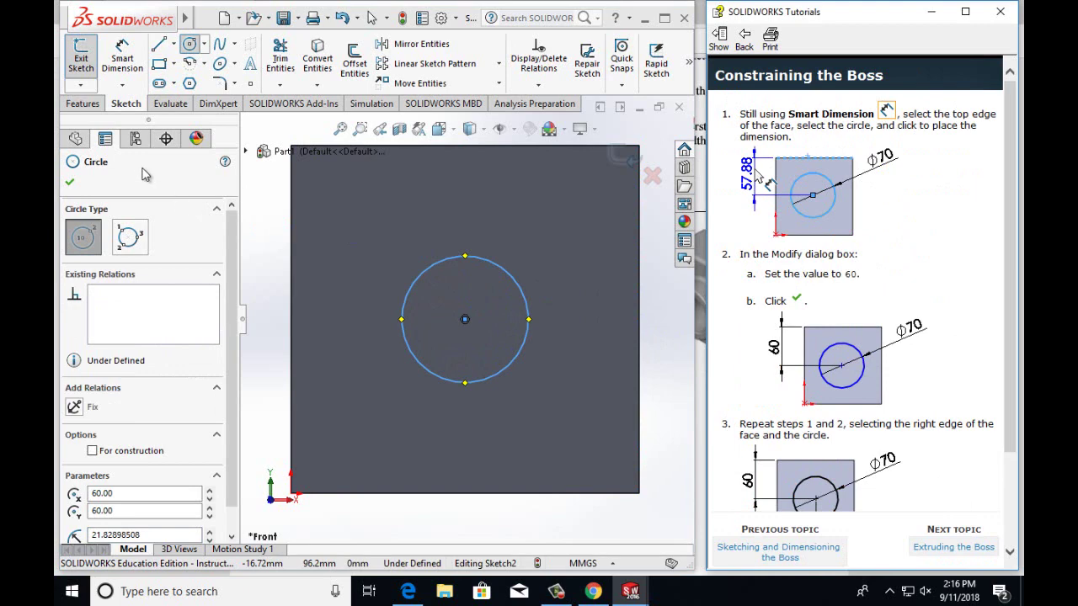
click(122, 59)
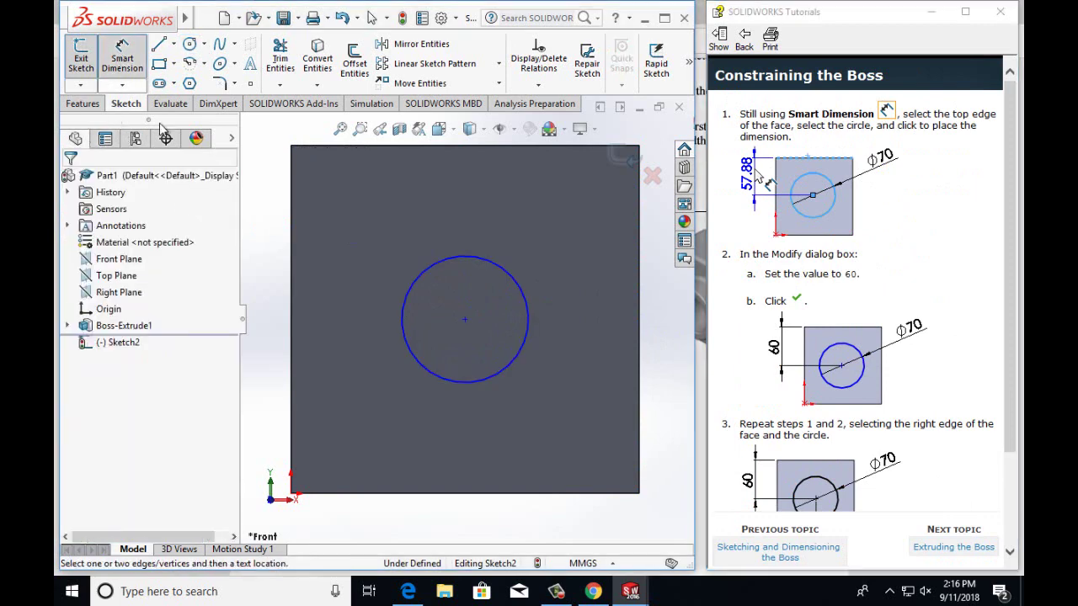
click(417, 278)
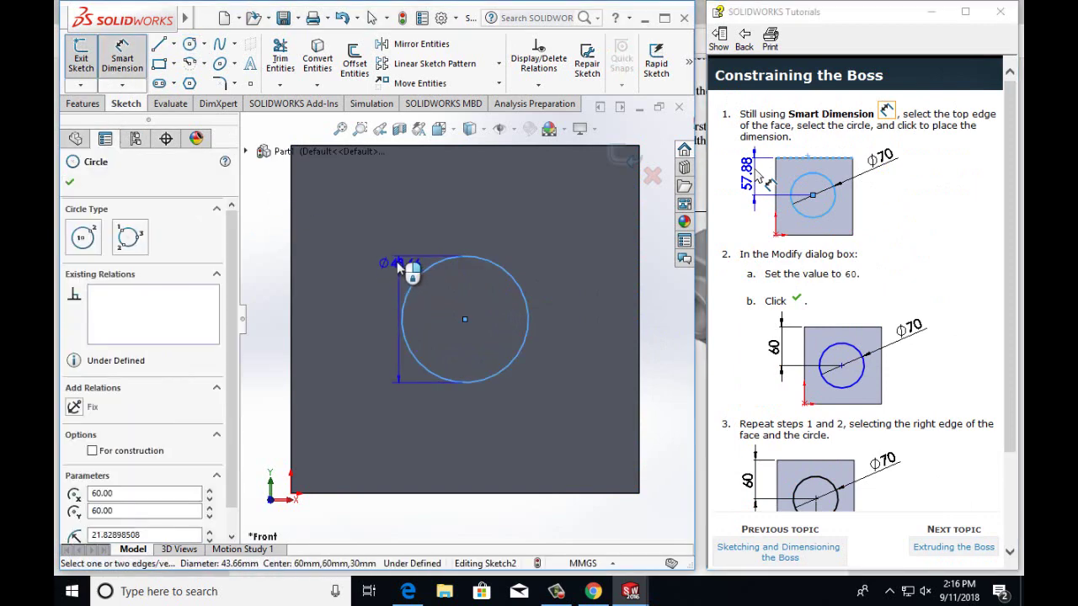
click(394, 261)
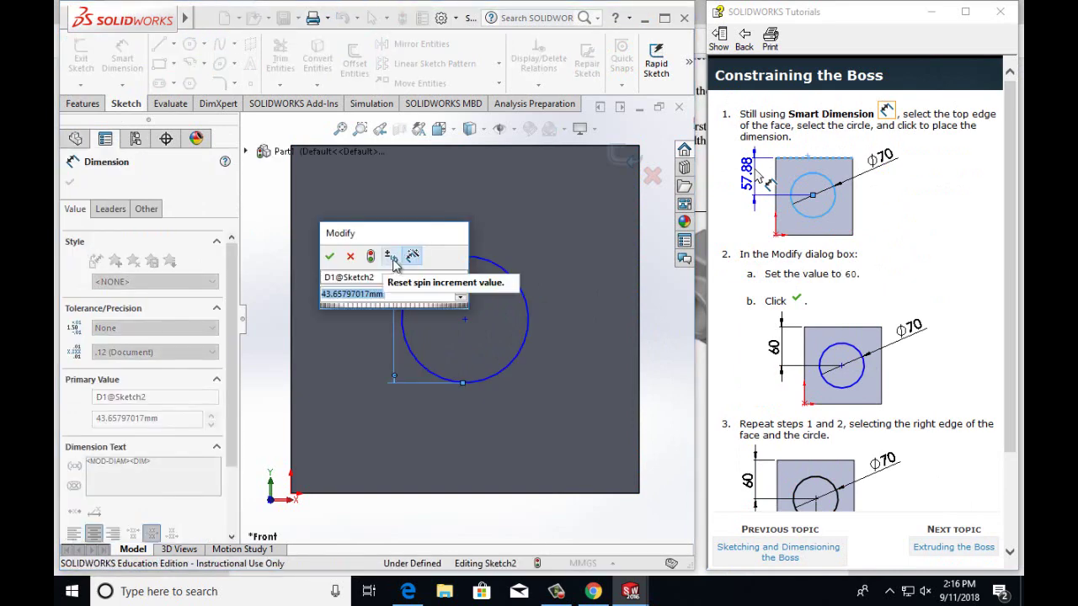
text(70mm)
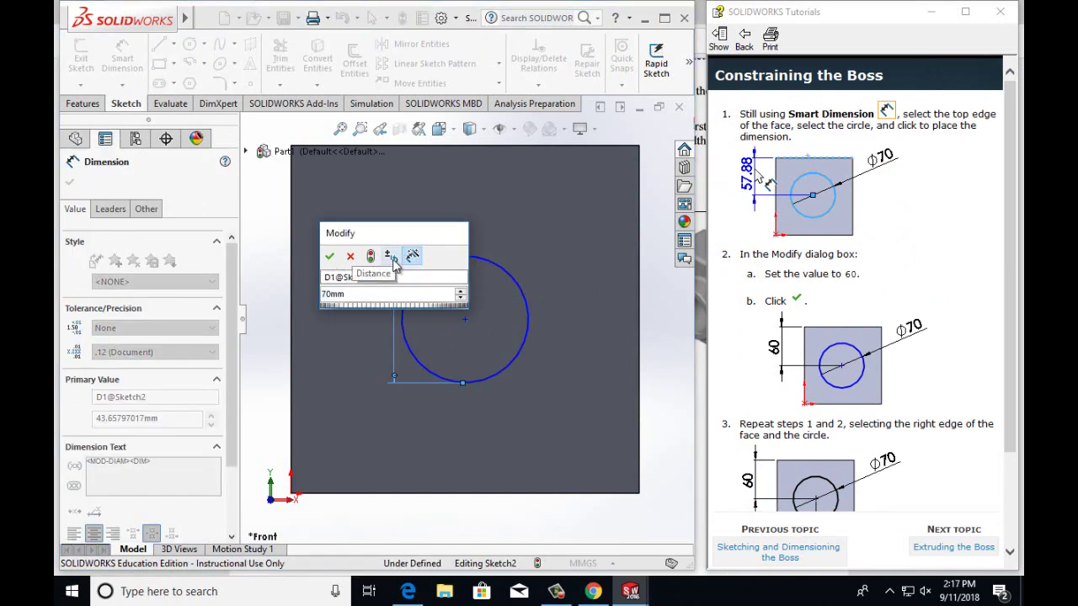
click(329, 256)
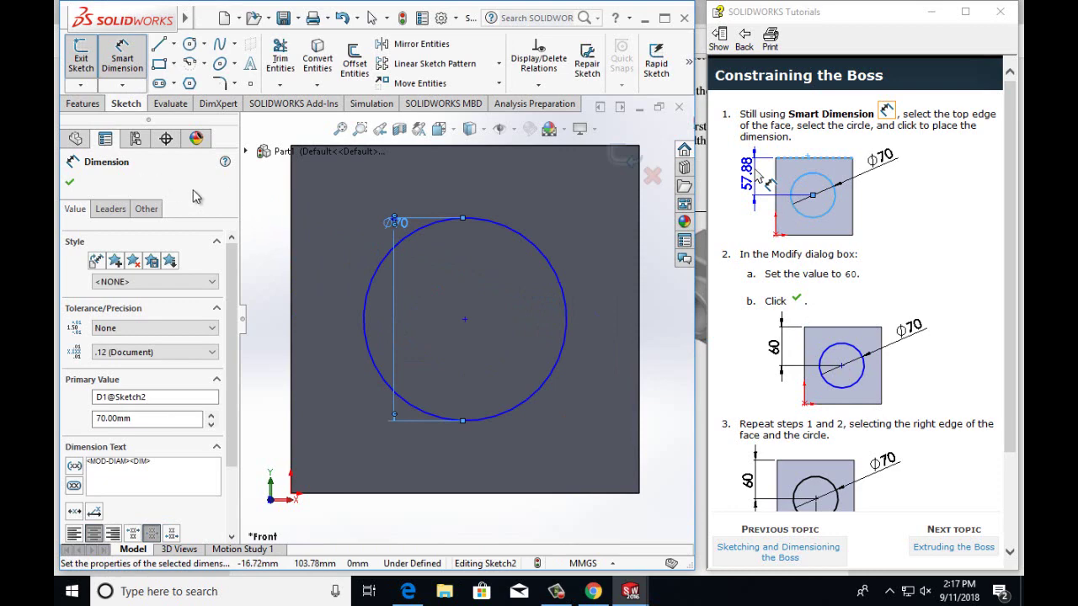
Dimension the circle's centre 60 mm from the top edge and 60 mm from the right edge.
click(465, 320)
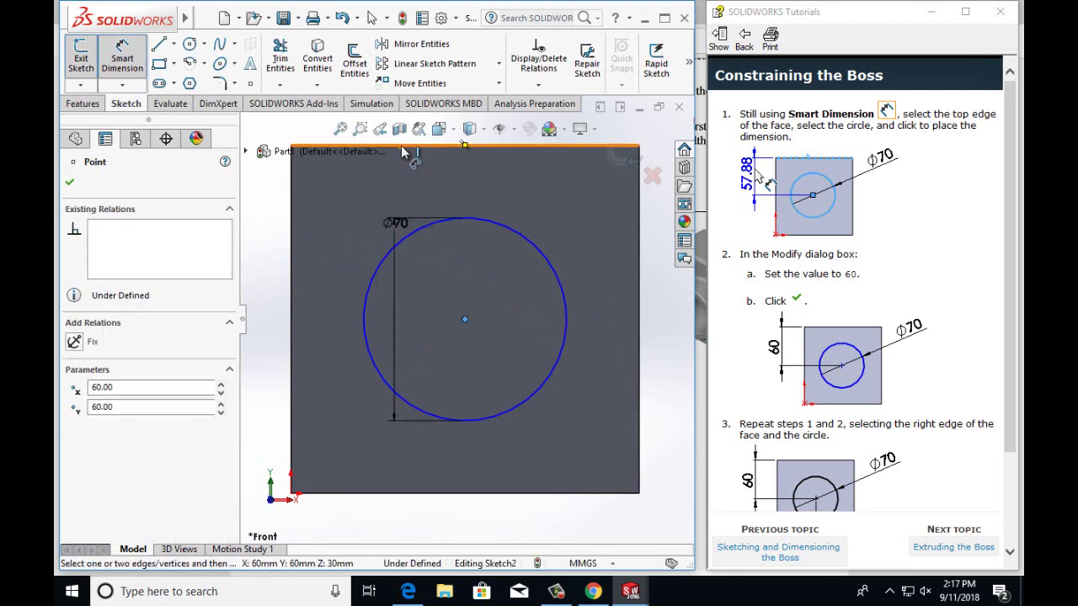
click(405, 151)
click(269, 209)
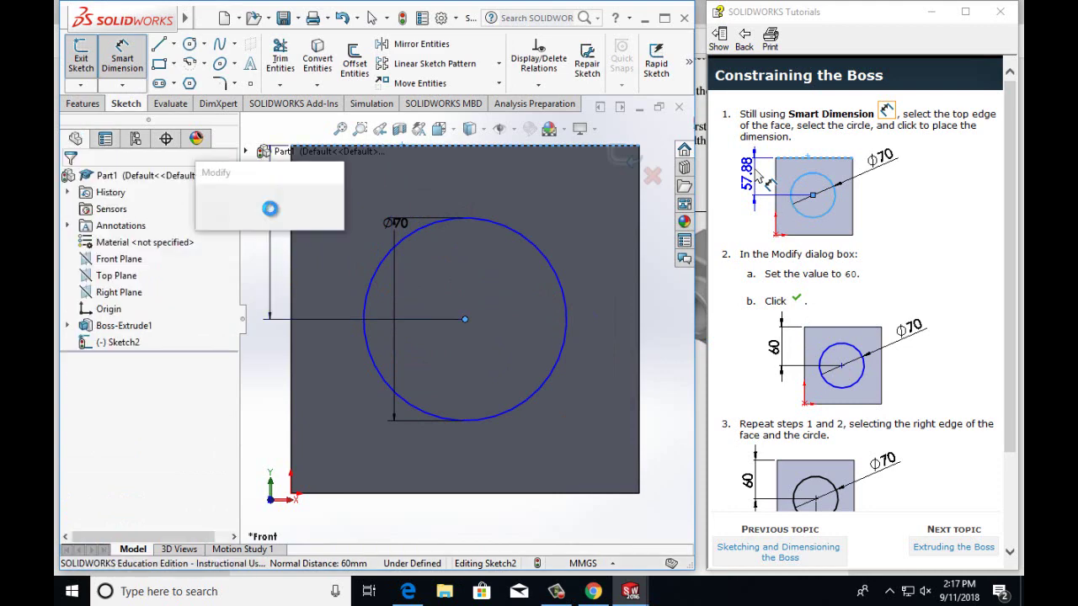
click(208, 206)
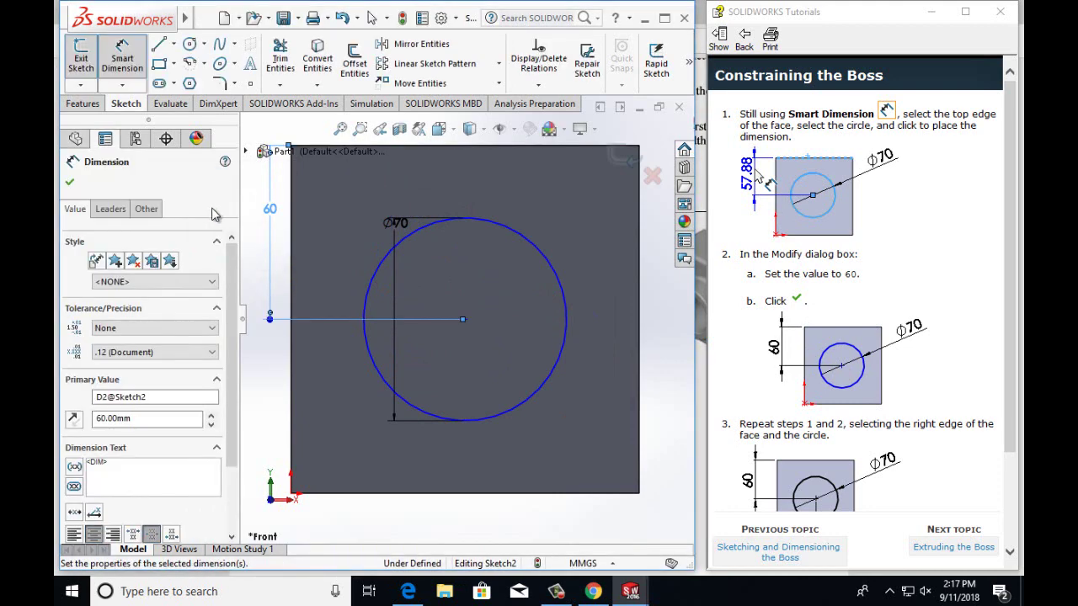
scroll(770, 334, down, 3)
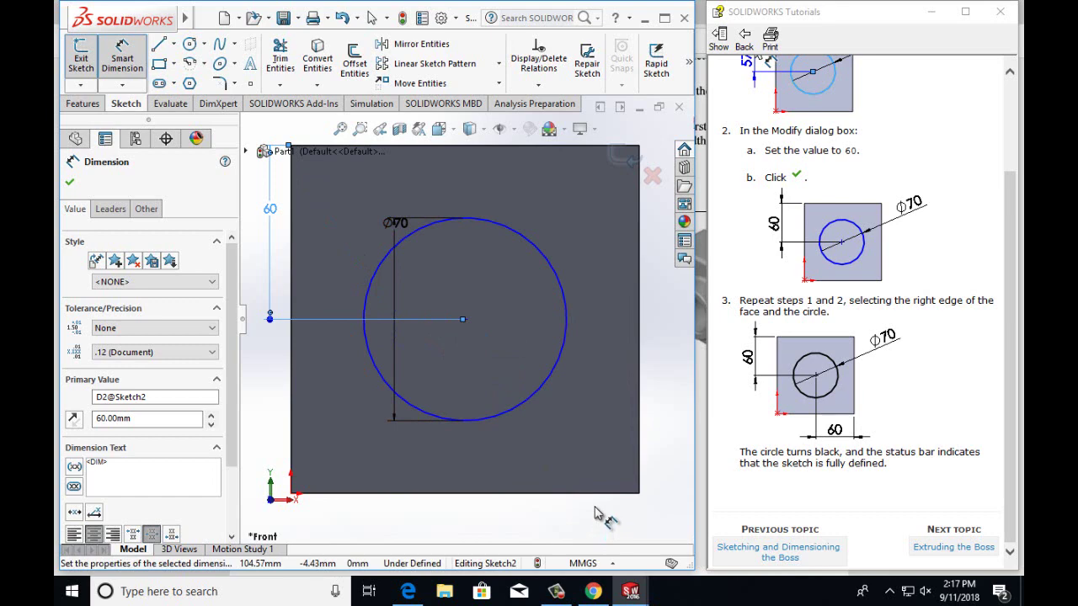
click(640, 437)
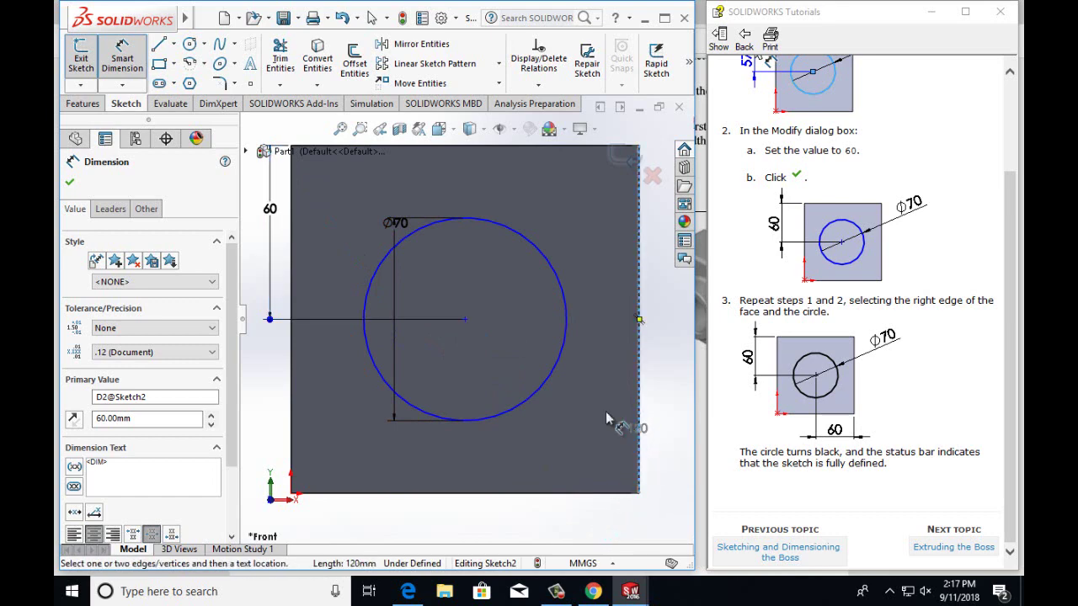
click(464, 321)
click(493, 525)
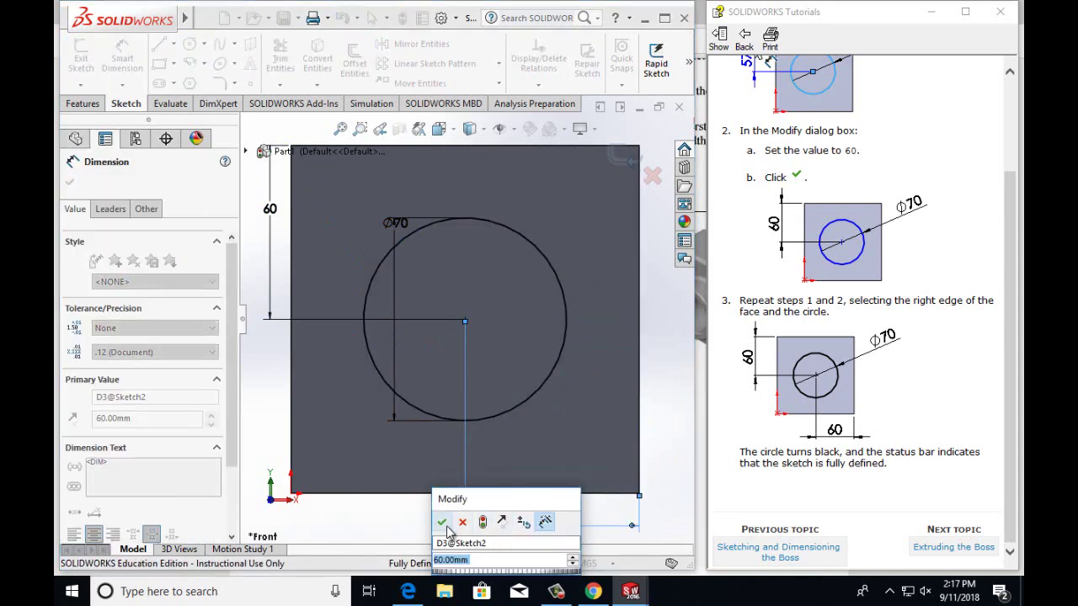
click(442, 523)
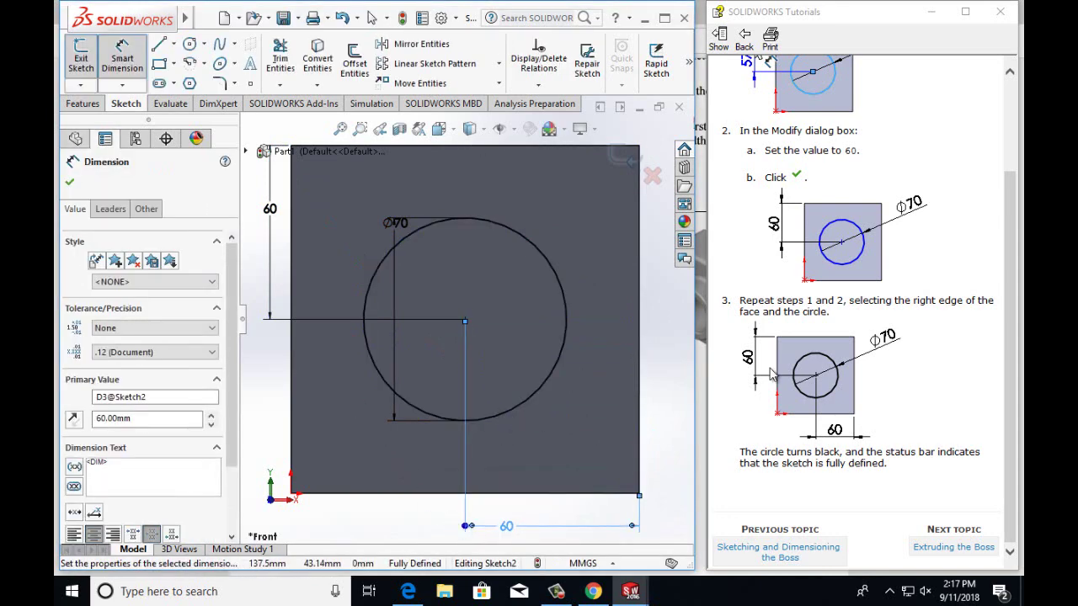
click(955, 546)
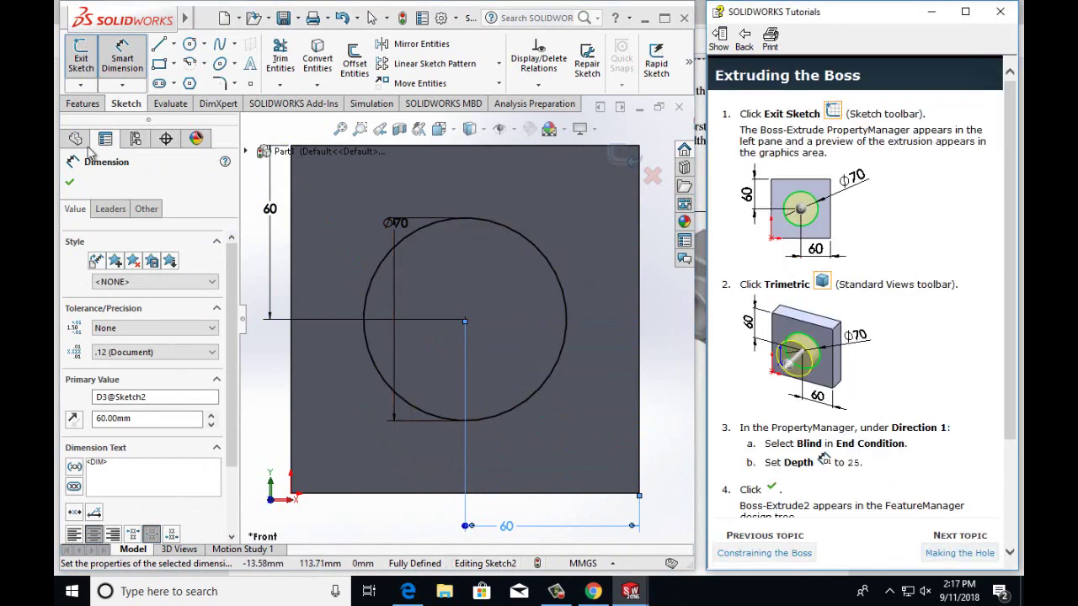
Extrude the Ø70 mm circle Blind 25 mm in isometric view, creating Boss-Extrude2.
click(70, 184)
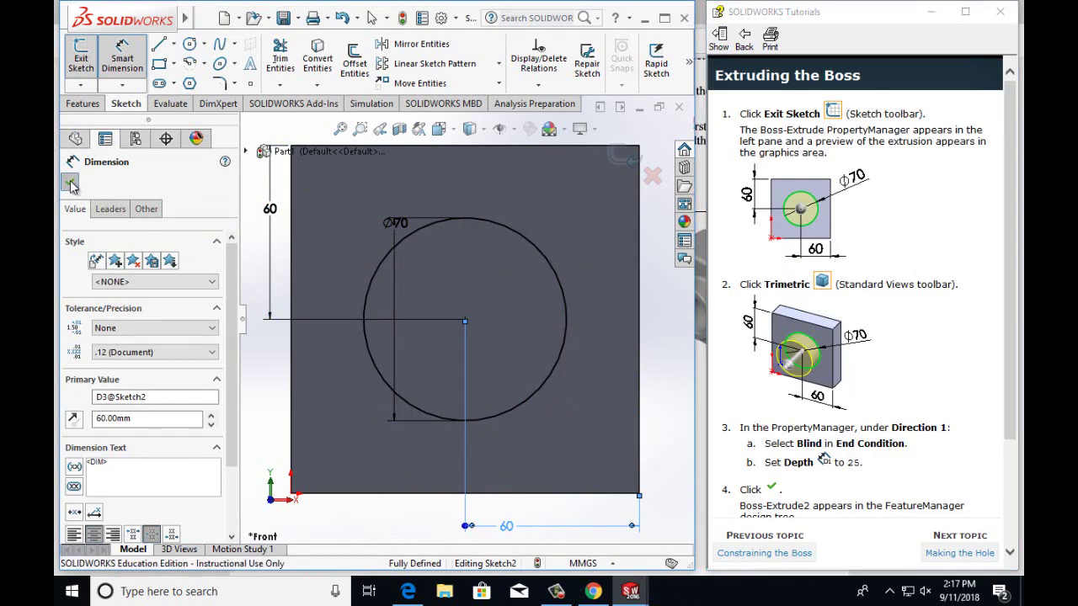
click(82, 103)
click(88, 59)
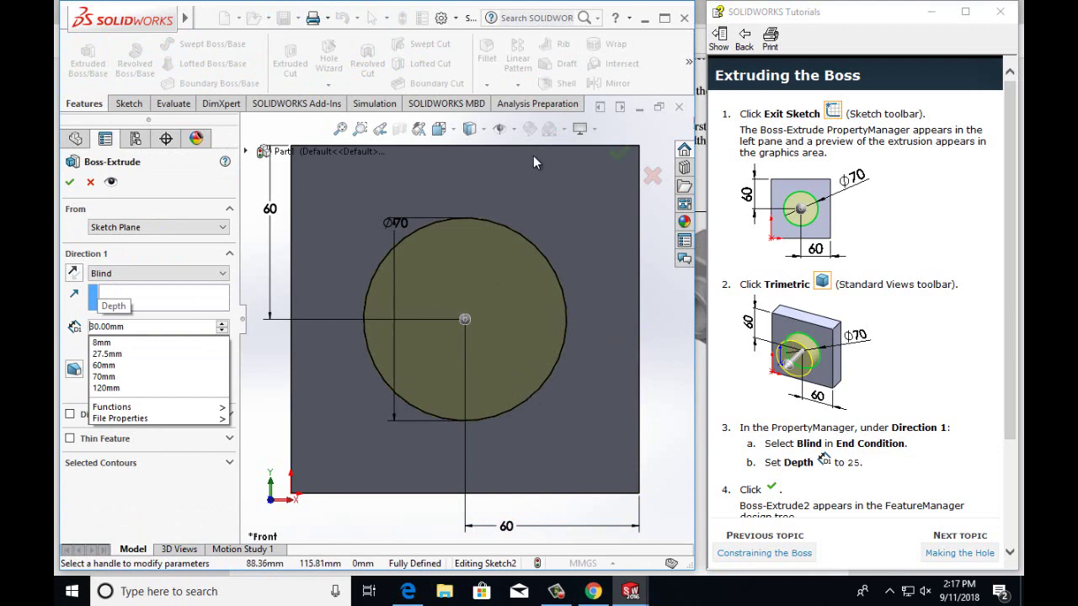
click(448, 133)
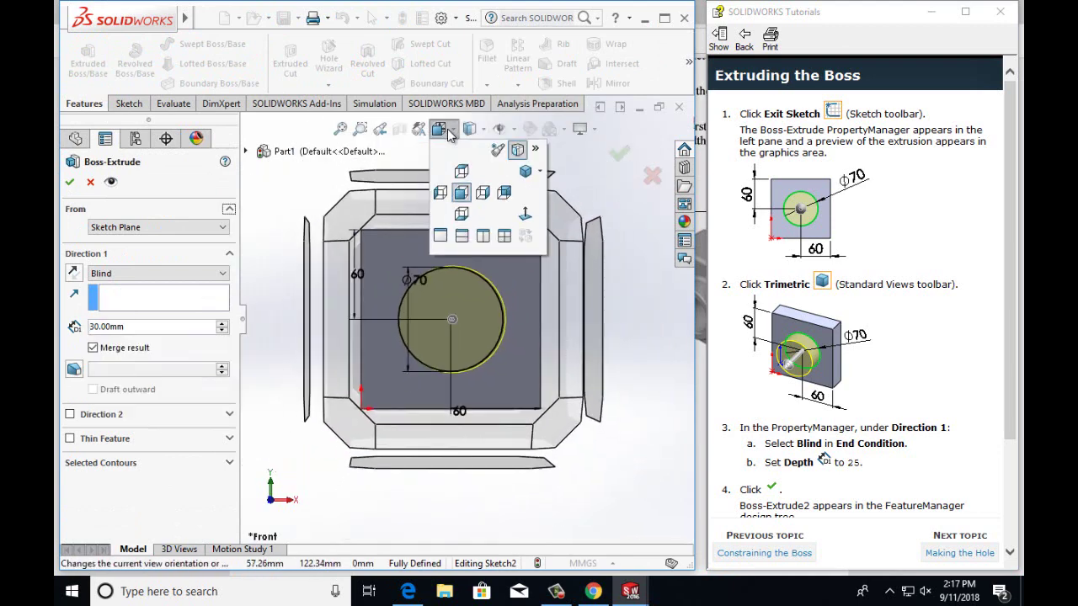
click(531, 170)
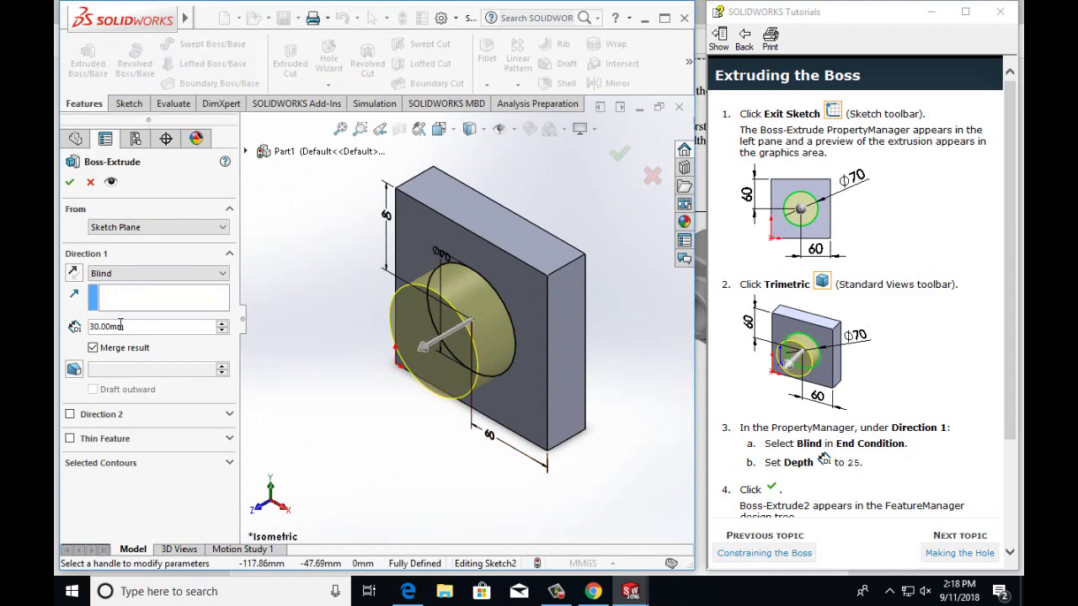
text(=)
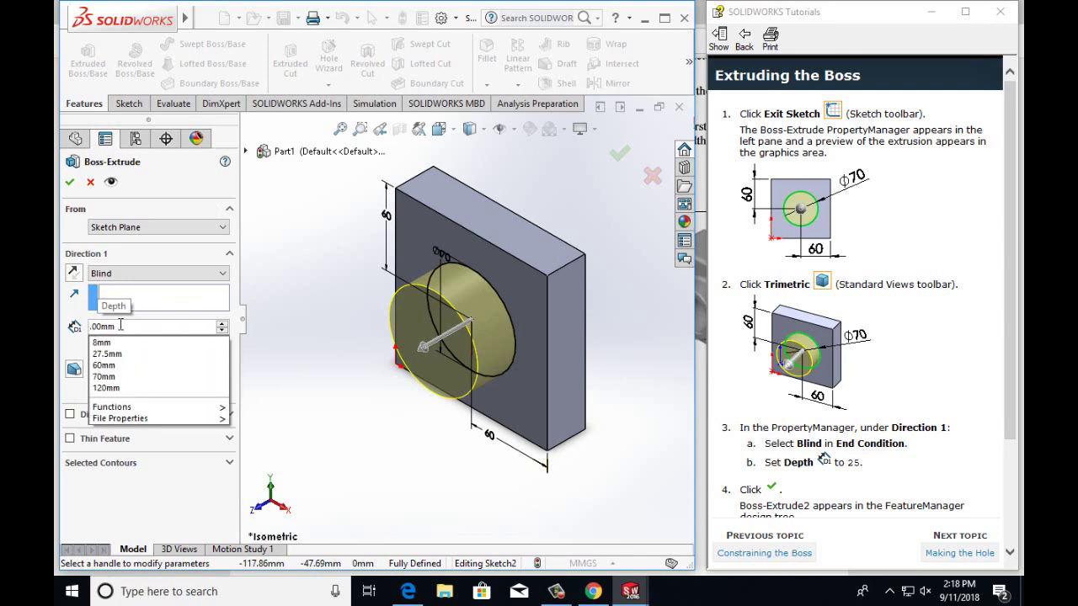
text(25)
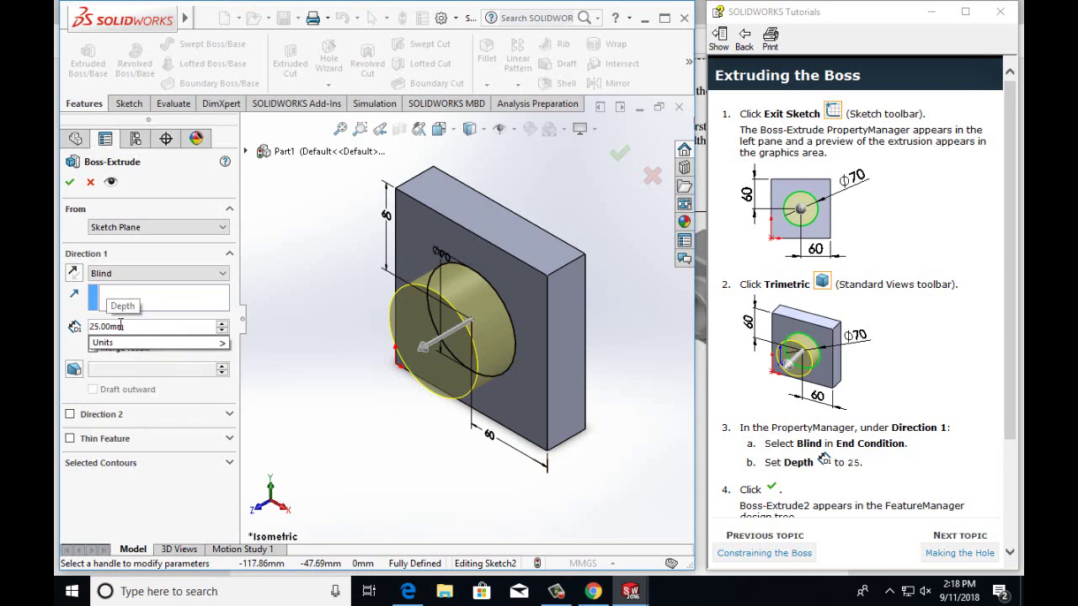
key(Return)
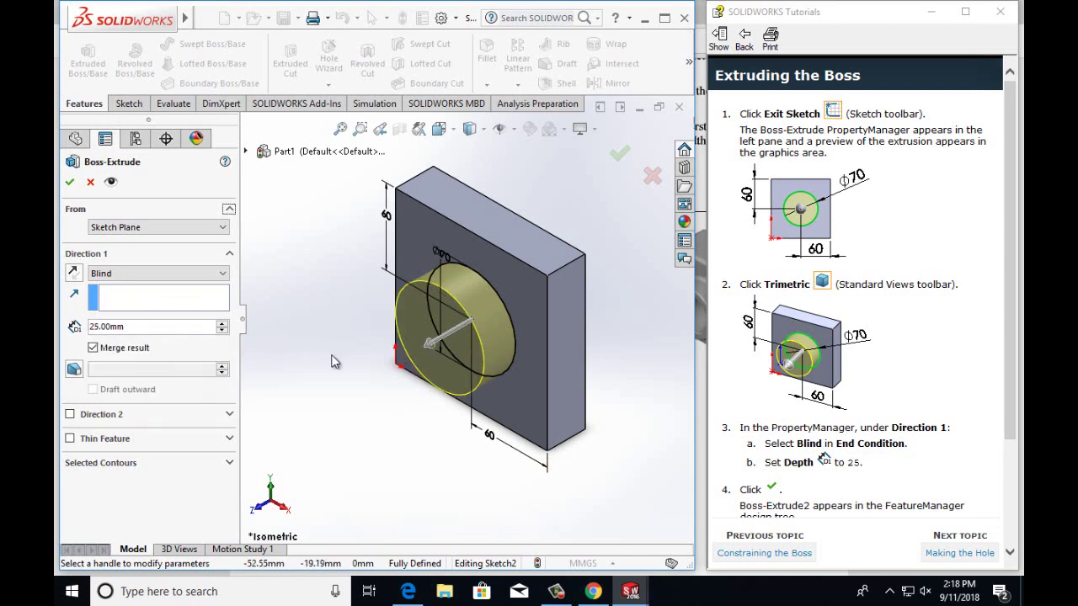
click(71, 184)
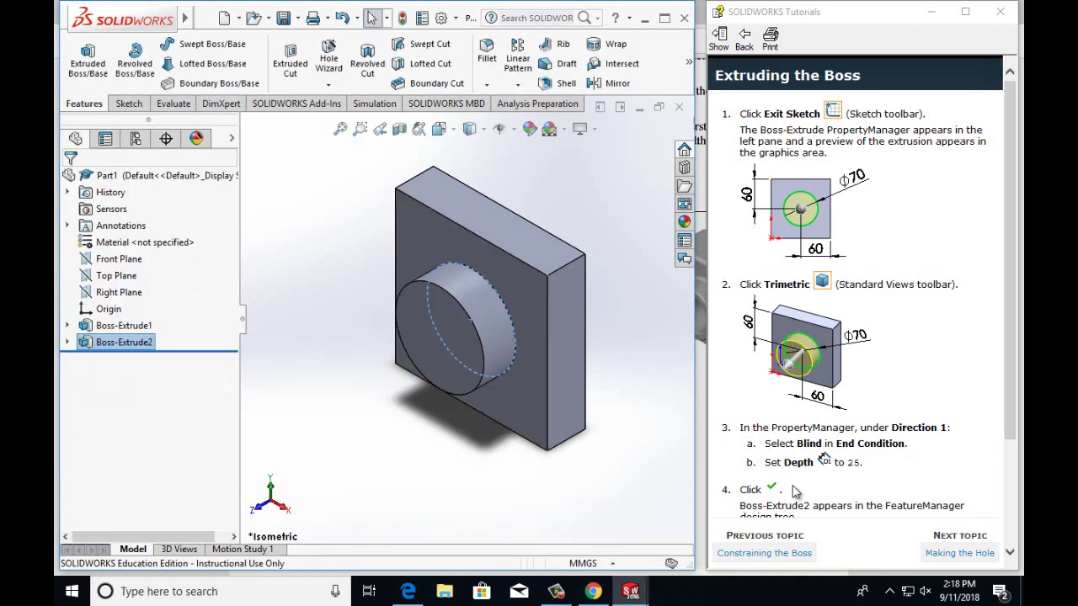
Advance the tutorial to Sketching the Hole and view the model from the front.
click(959, 553)
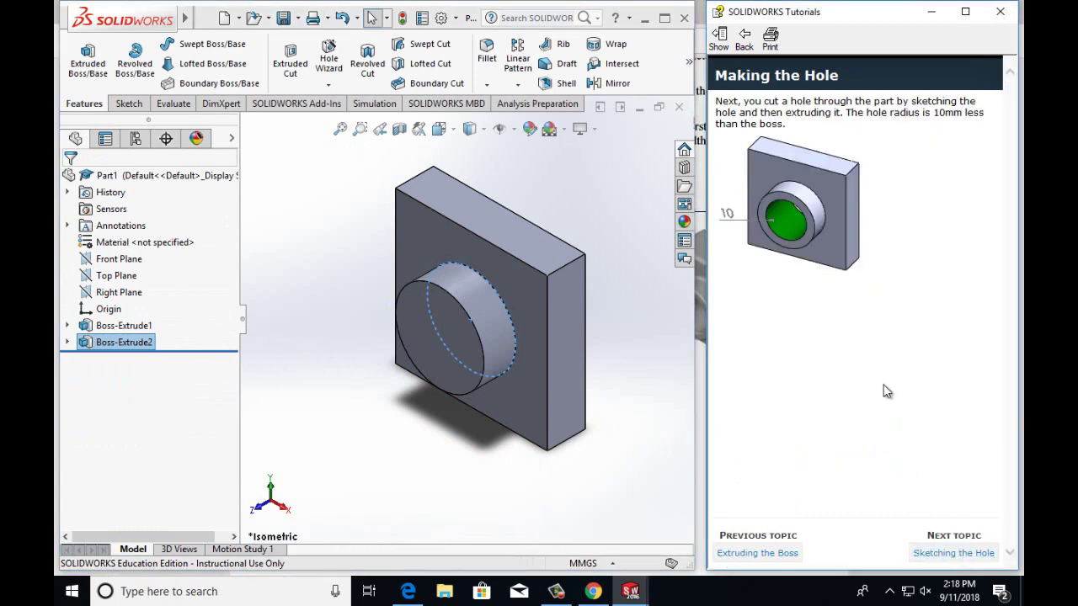
click(954, 555)
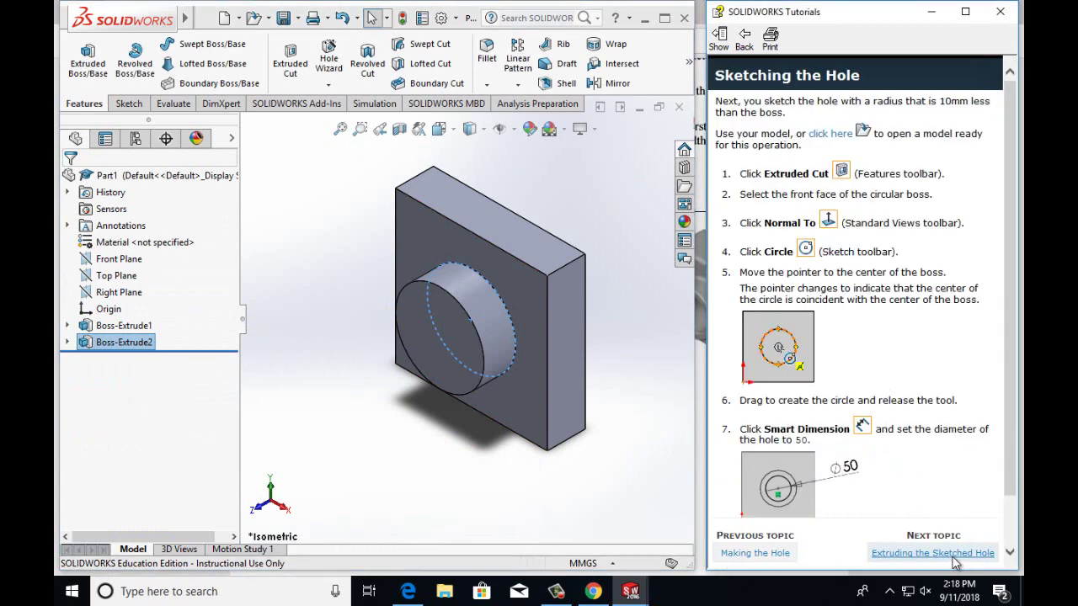
click(439, 128)
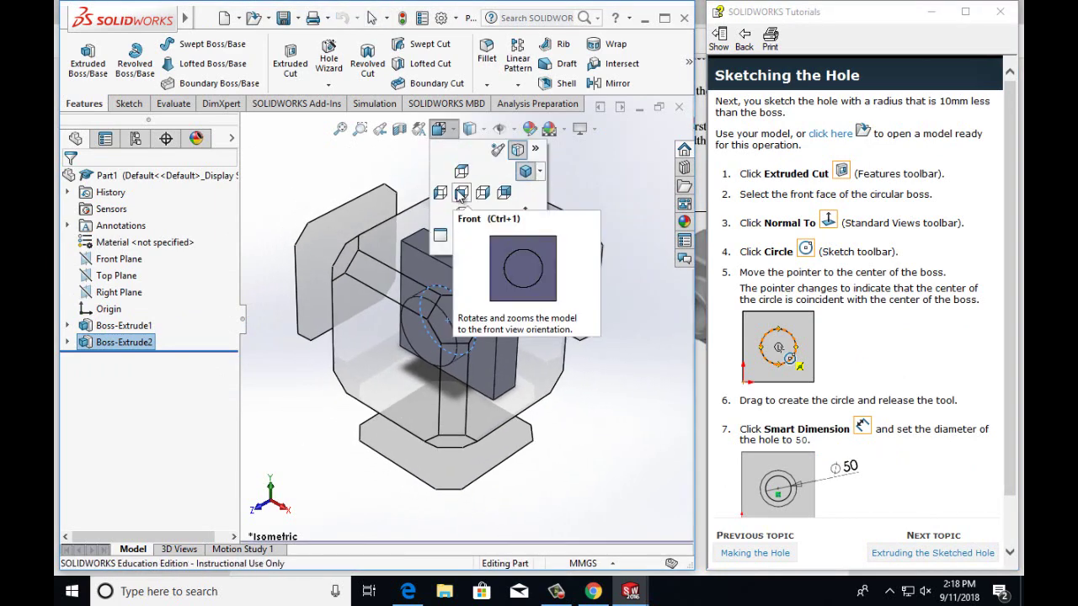
click(460, 193)
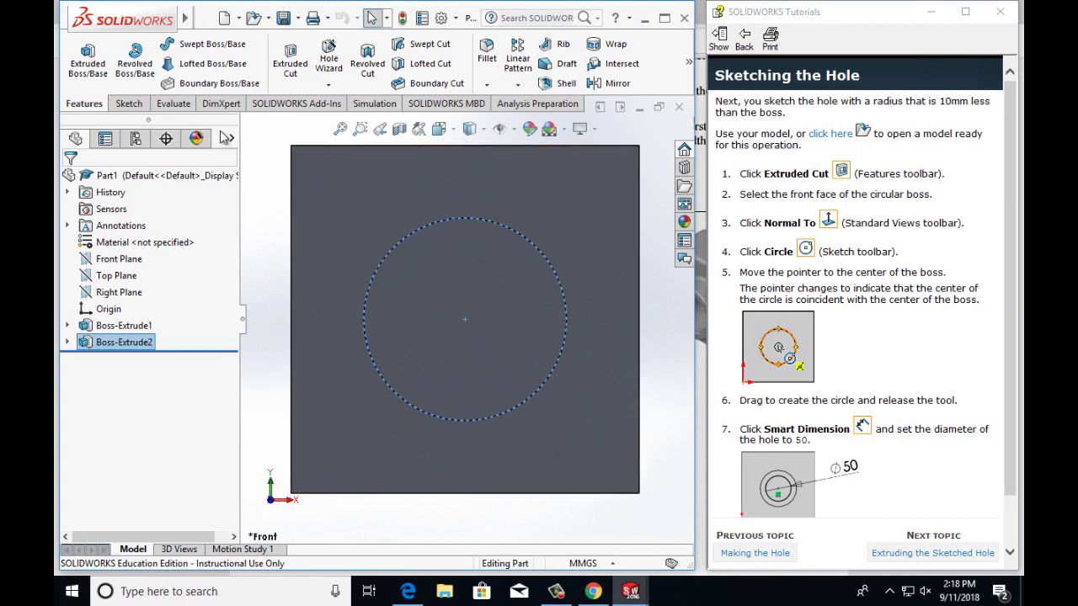
Sketch a circle on the boss's front face and dimension it at 50 mm diameter.
click(418, 311)
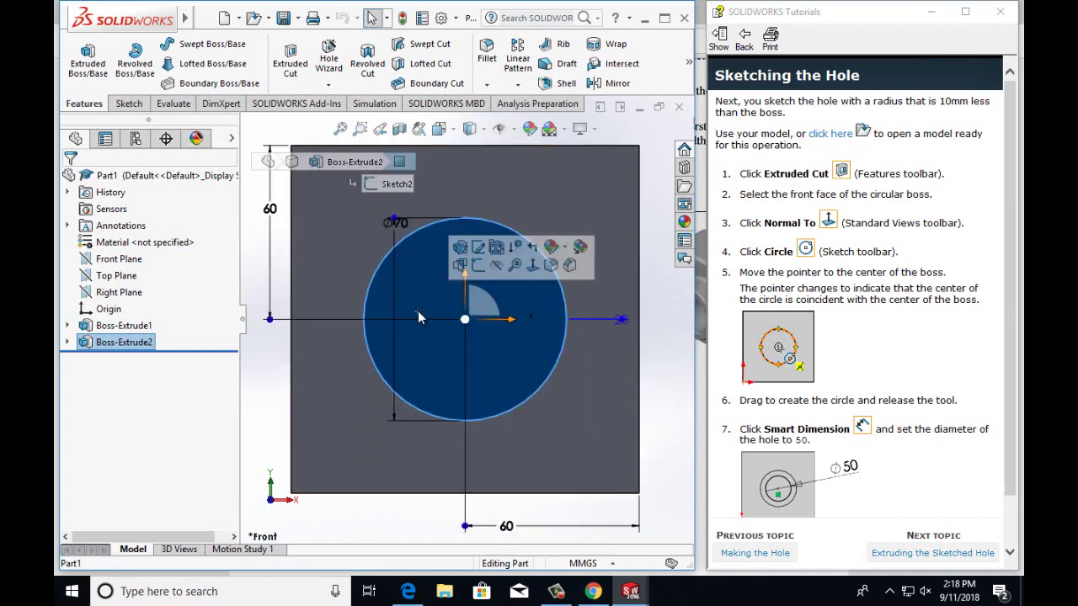
click(128, 104)
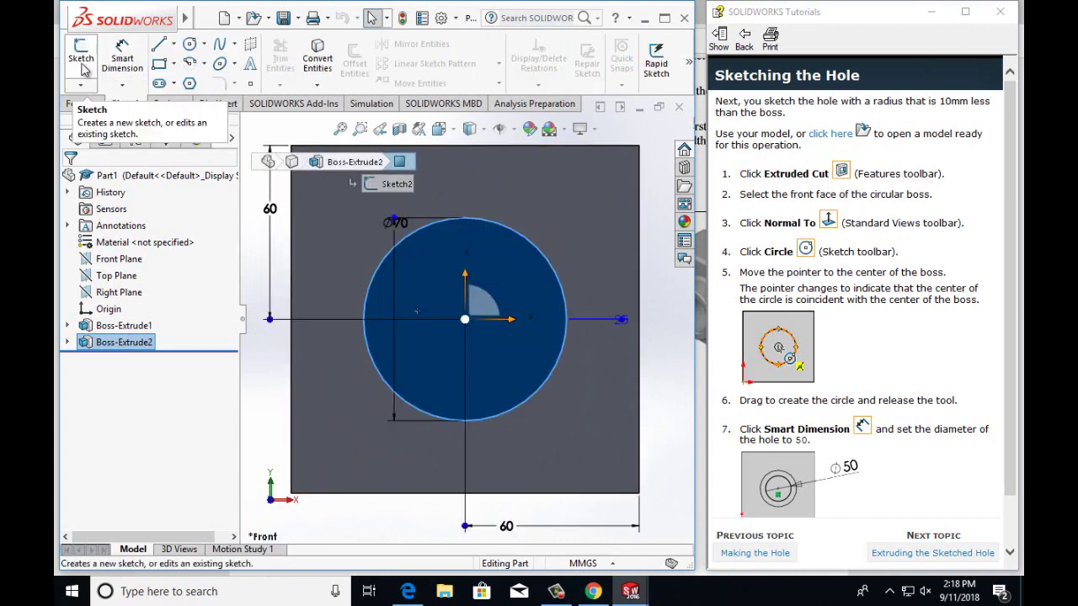
click(81, 57)
click(189, 44)
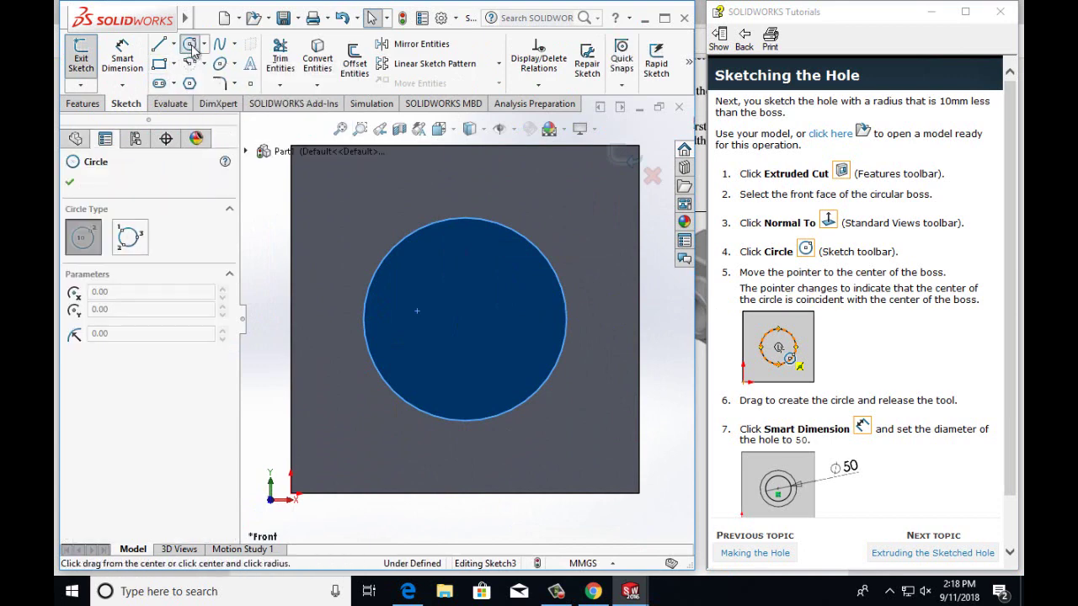
click(465, 219)
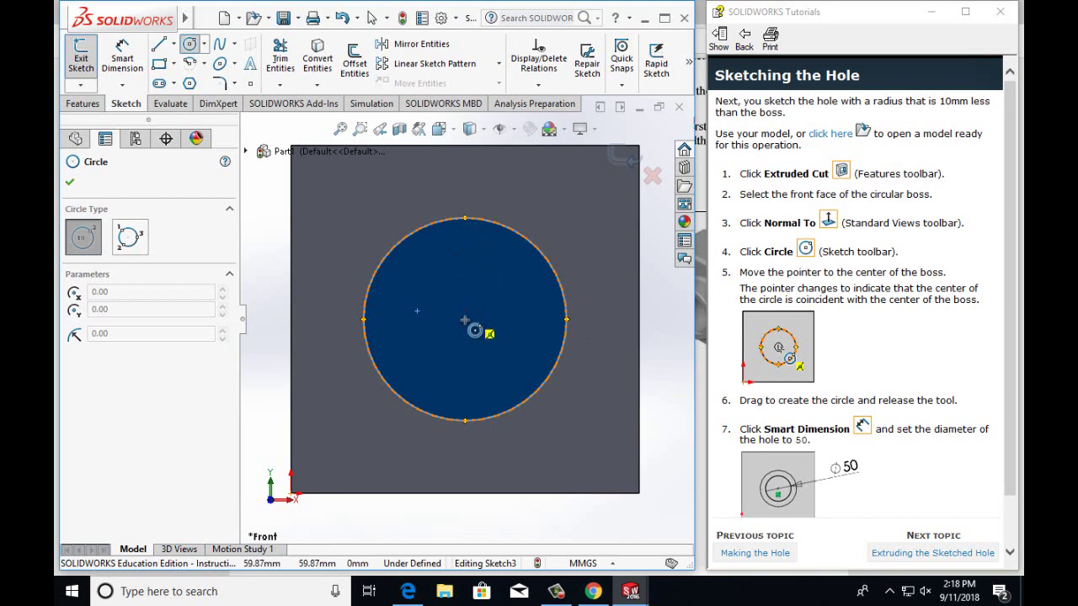
drag(465, 321, 444, 287)
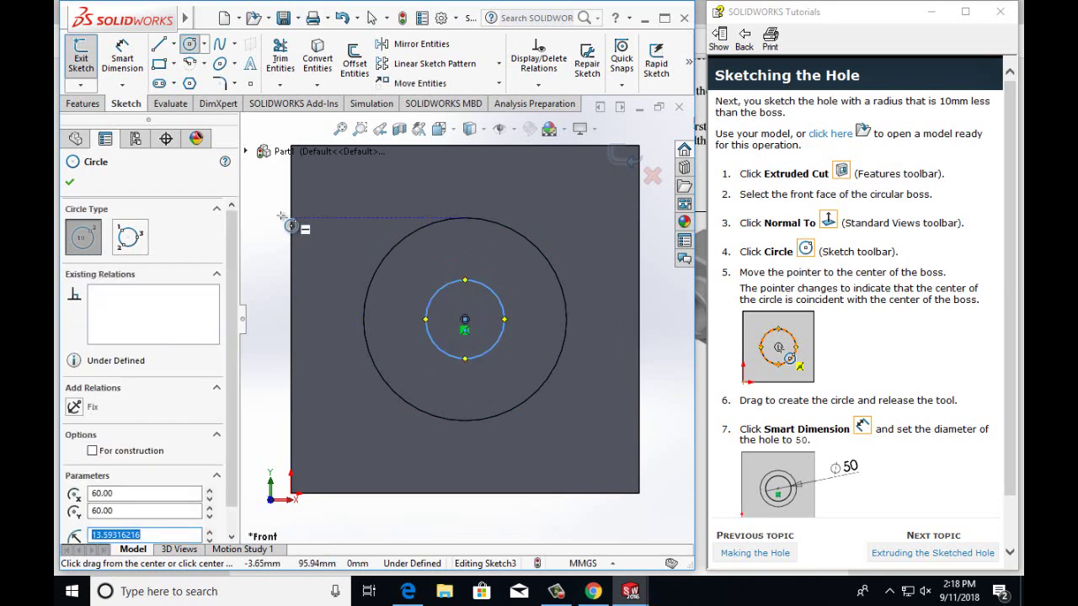
click(123, 59)
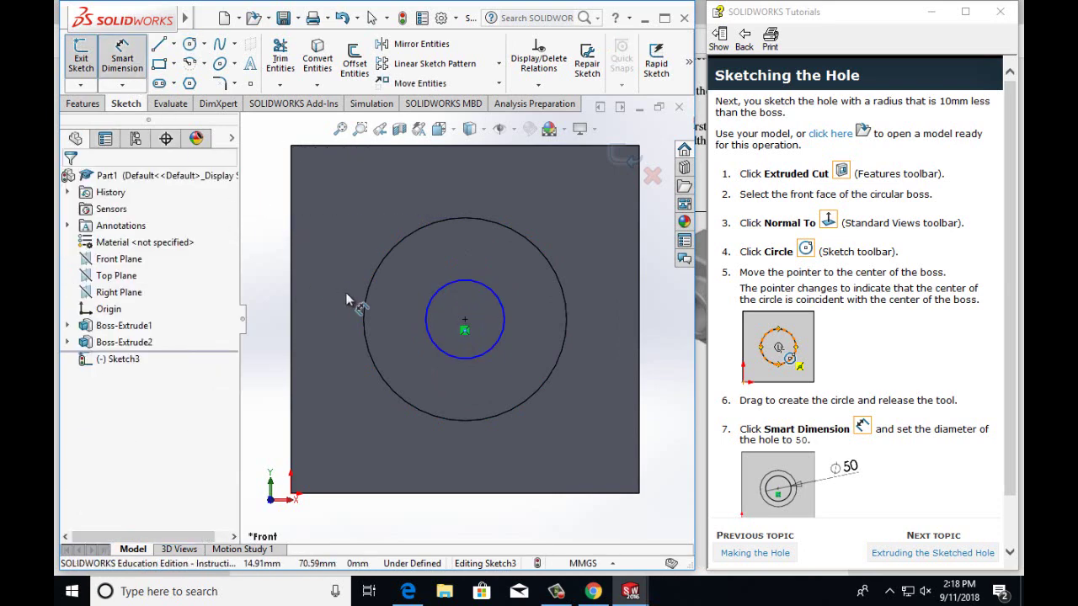
click(430, 310)
click(406, 301)
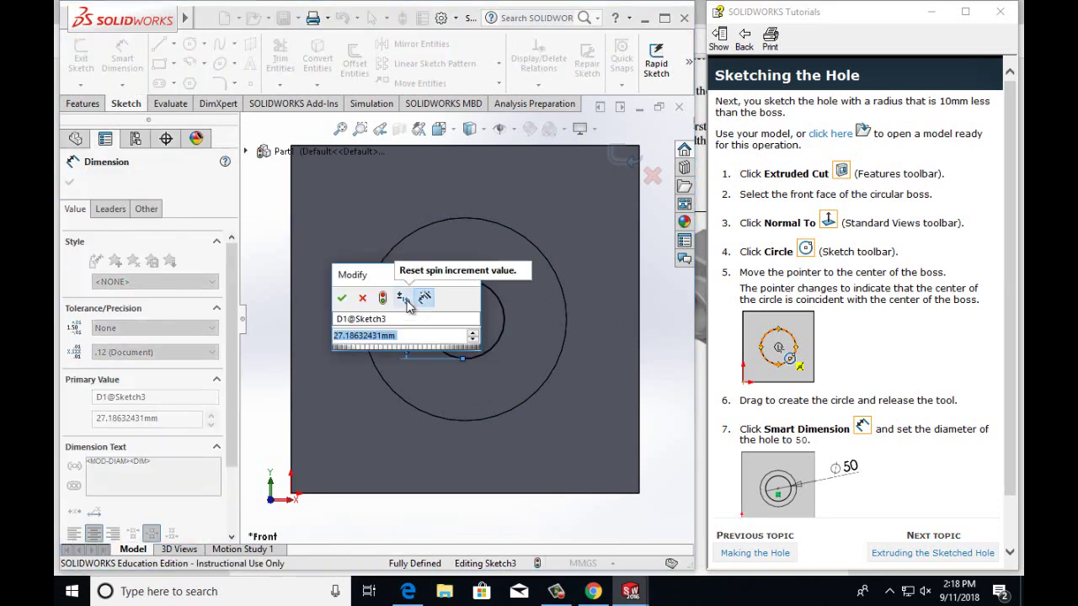
text(50mm)
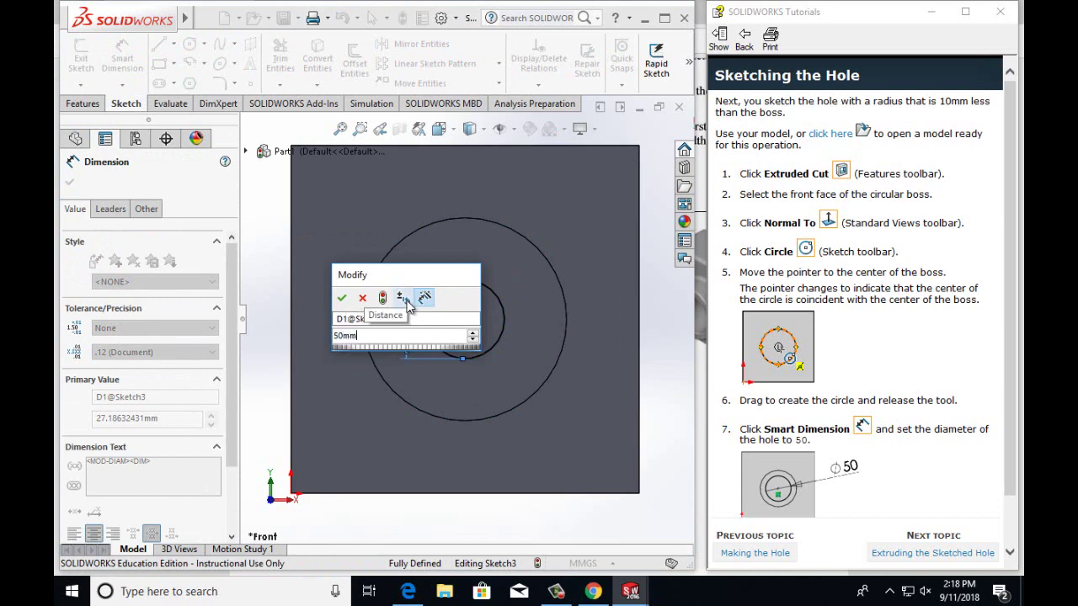
click(341, 299)
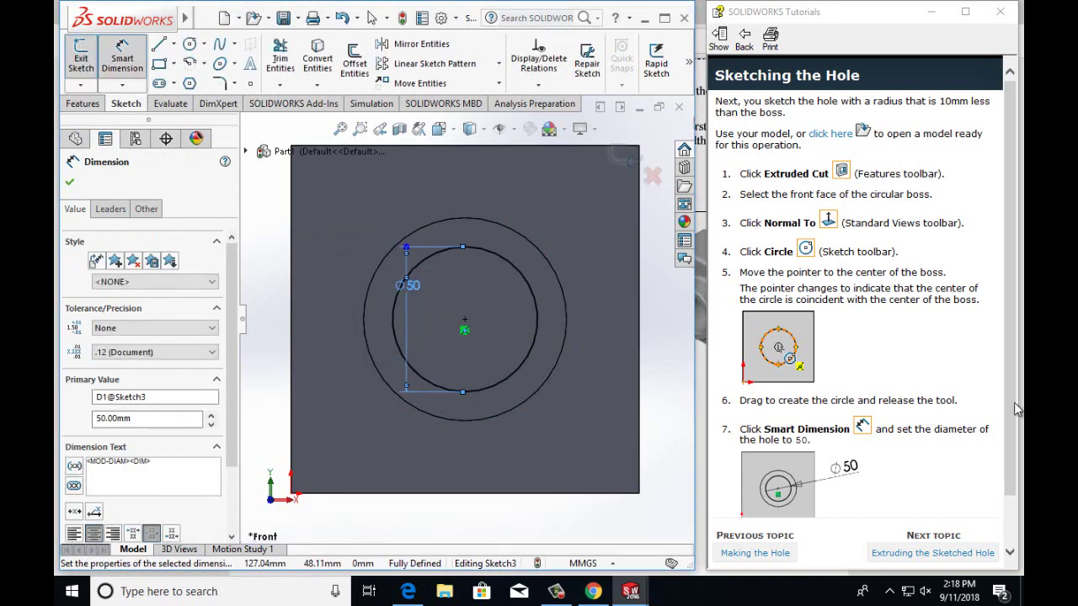
Extrude-cut the circle Through All to make the hole, then view the part isometrically.
scroll(1015, 407, down, 3)
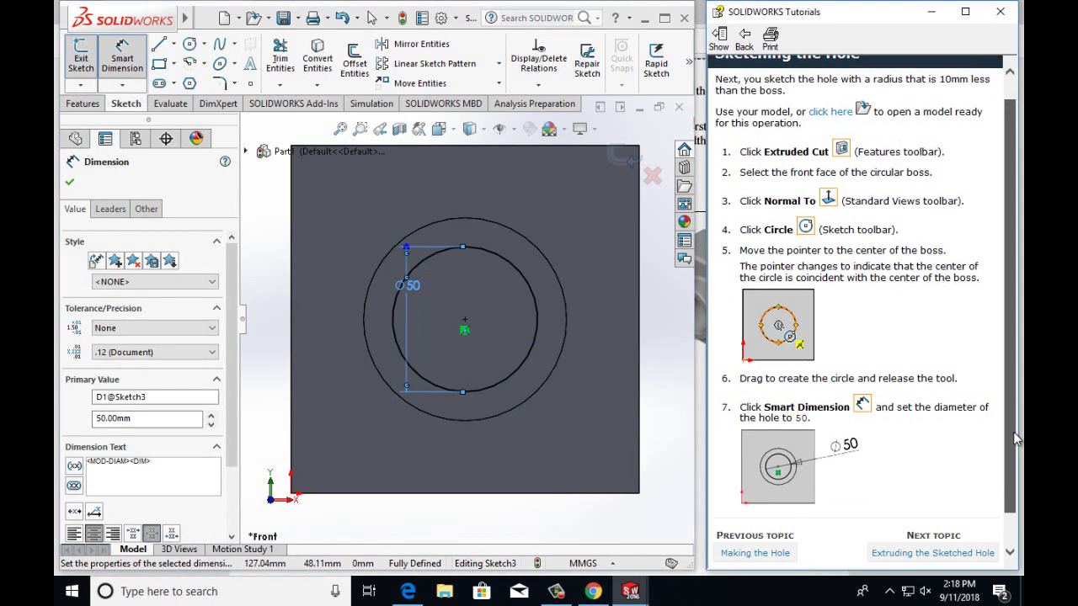
click(951, 552)
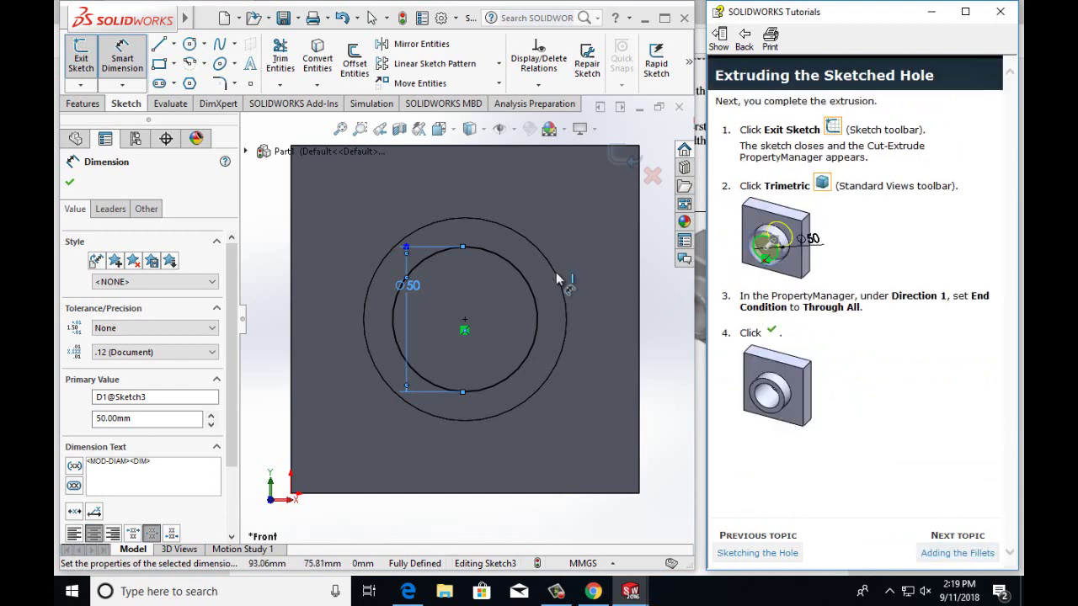
click(71, 183)
click(83, 103)
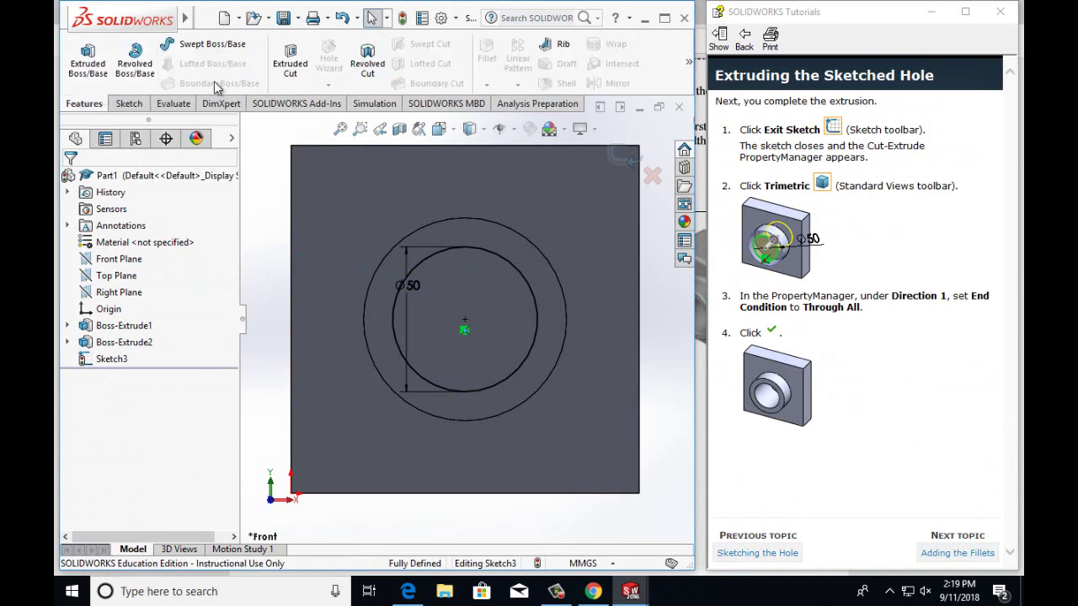
click(290, 61)
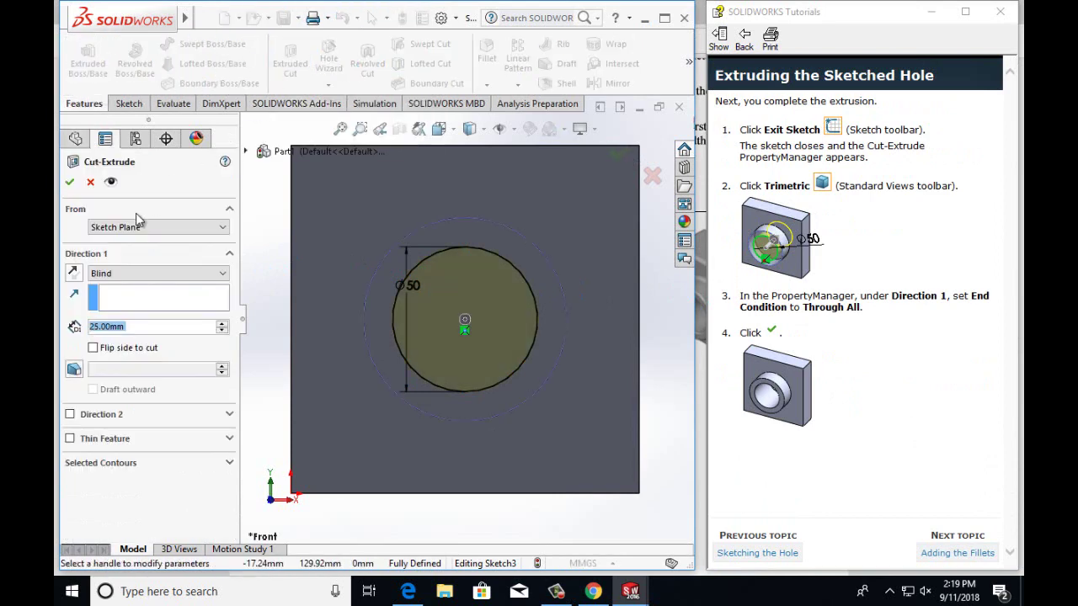
click(223, 273)
click(208, 300)
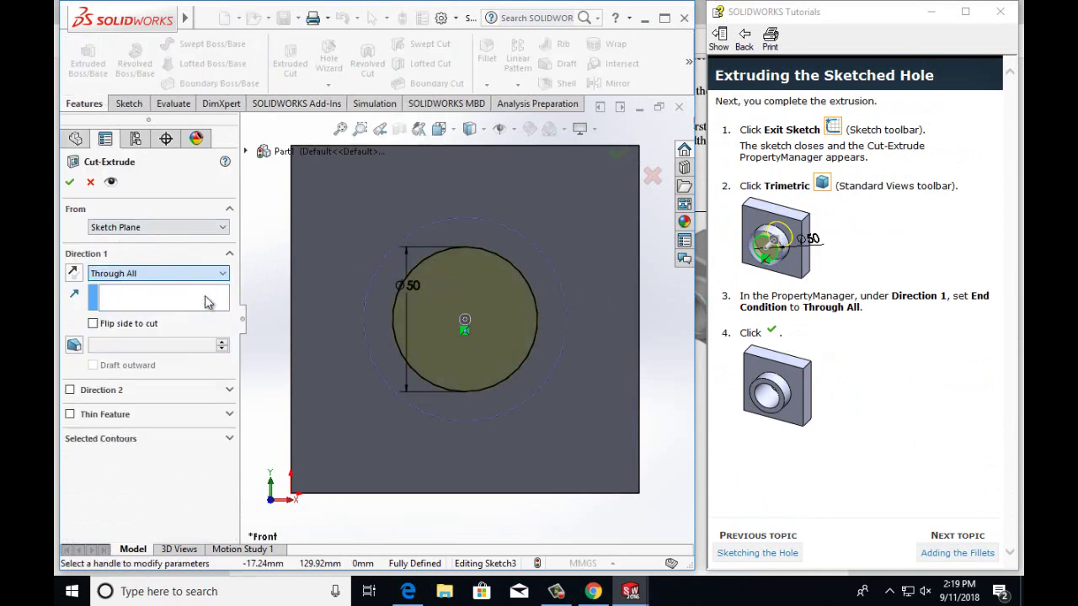
click(71, 182)
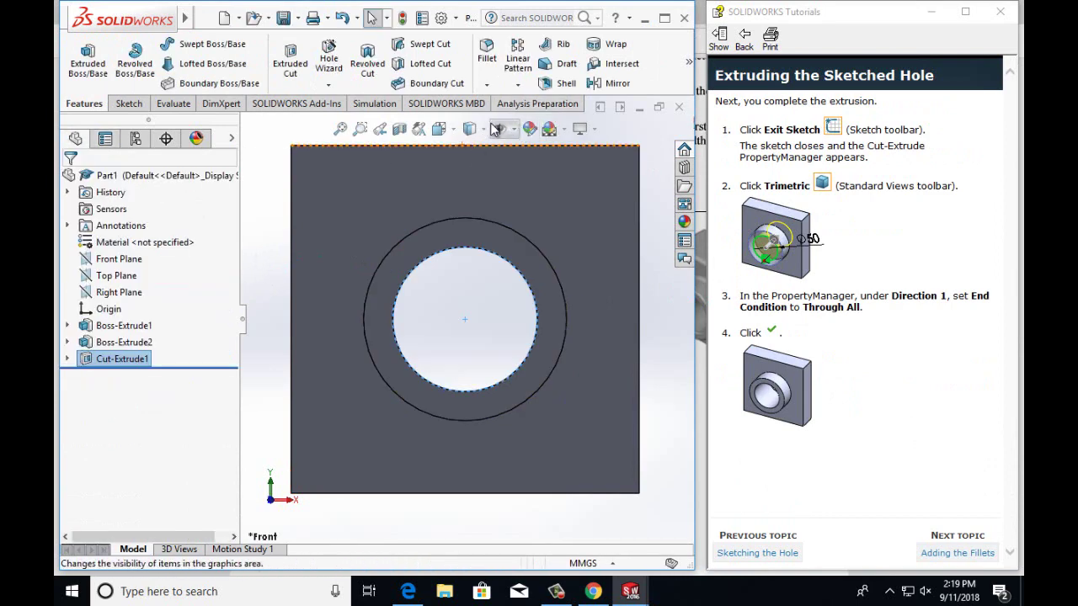
click(438, 129)
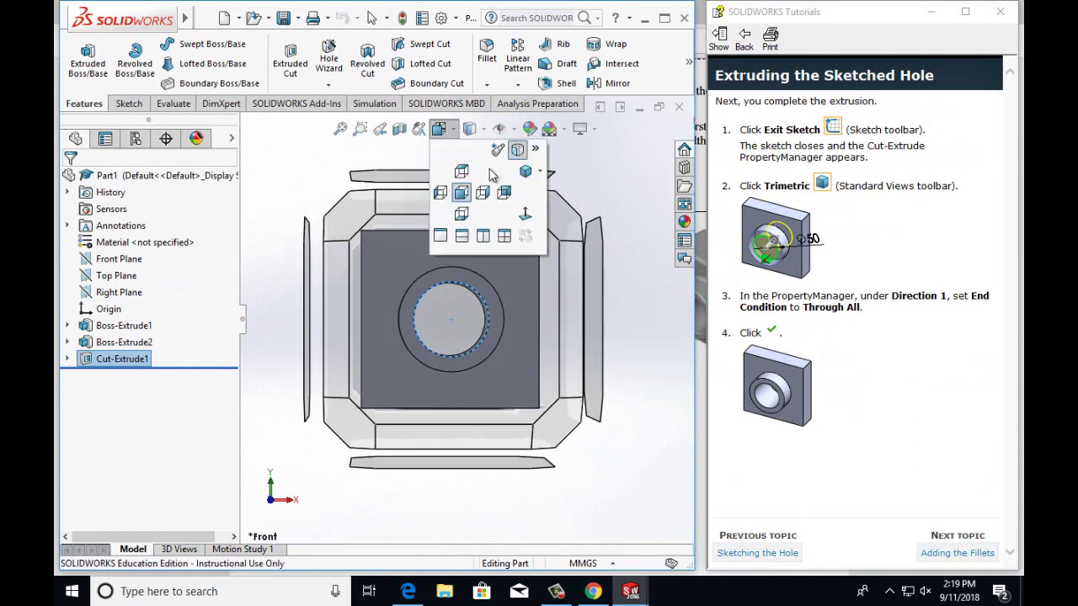
click(525, 170)
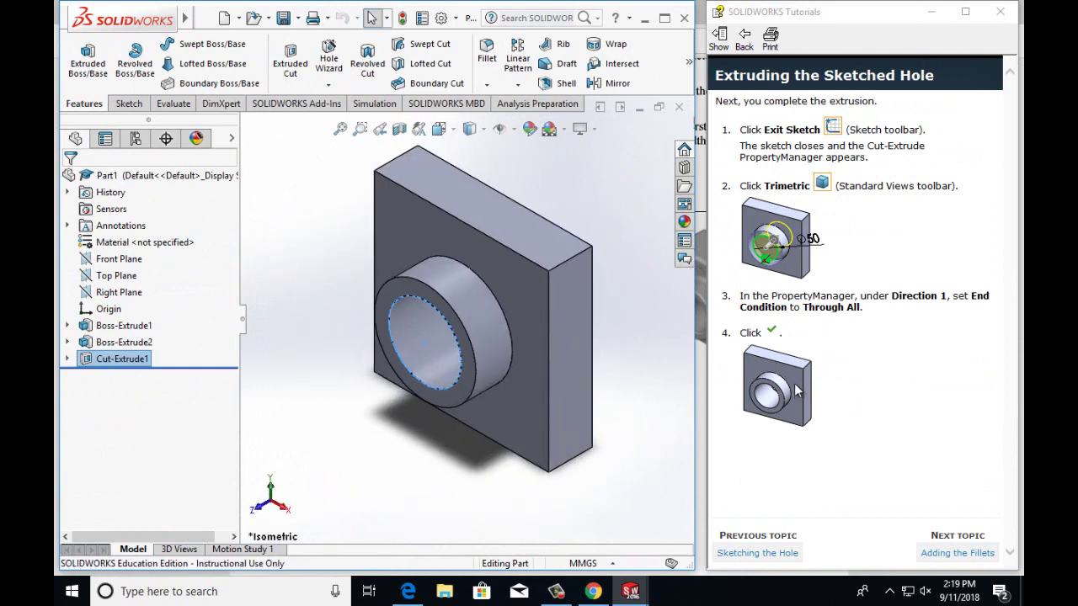
click(615, 483)
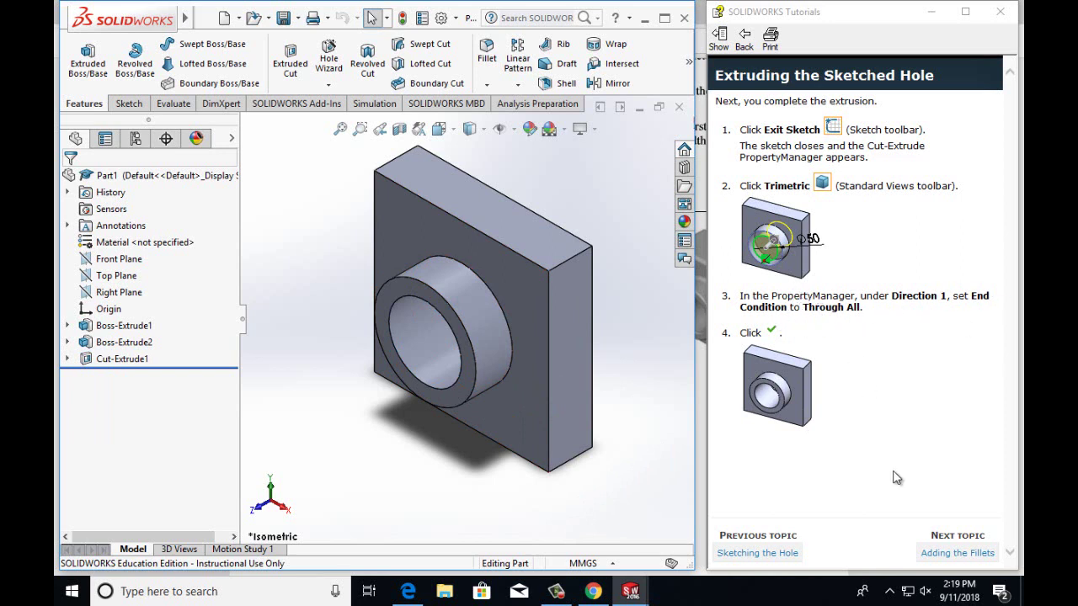
Start a fillet with its radius set to 5 mm.
click(958, 554)
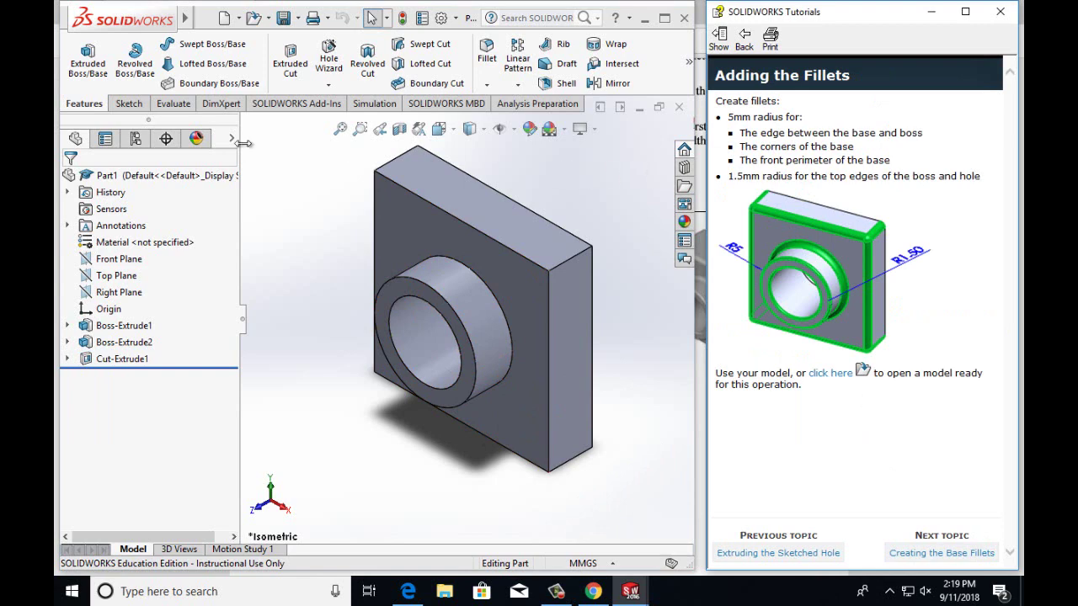
click(487, 51)
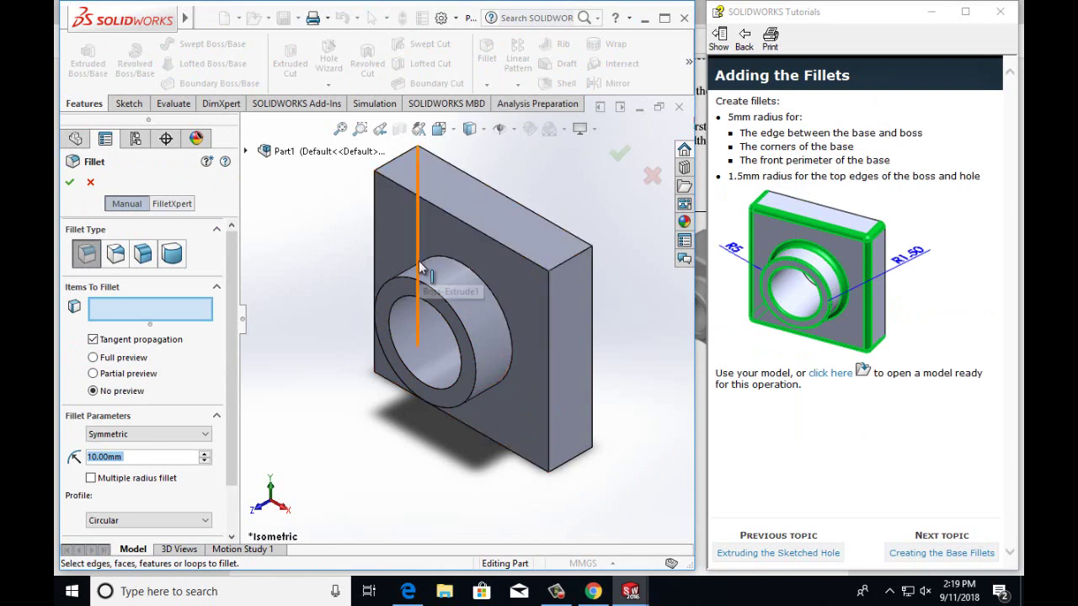
click(95, 457)
key(Delete)
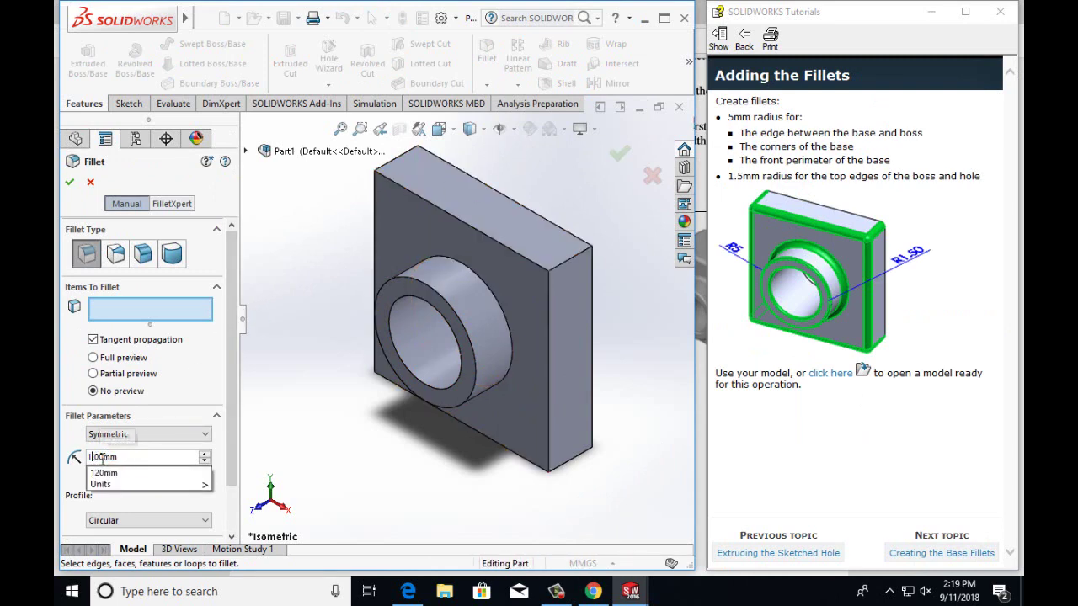
key(BackSpace)
text(5)
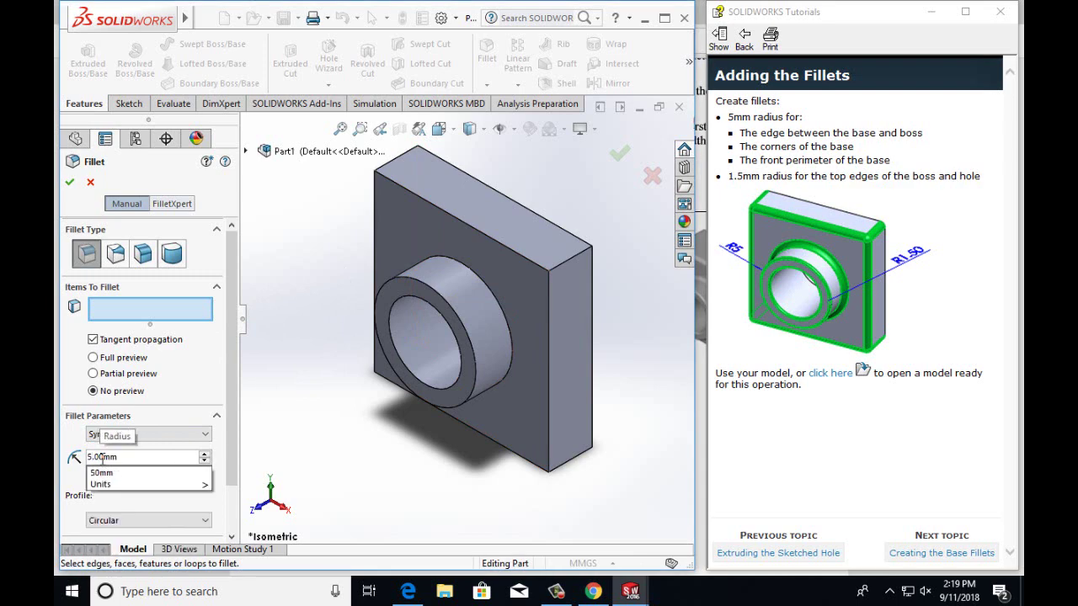
key(Return)
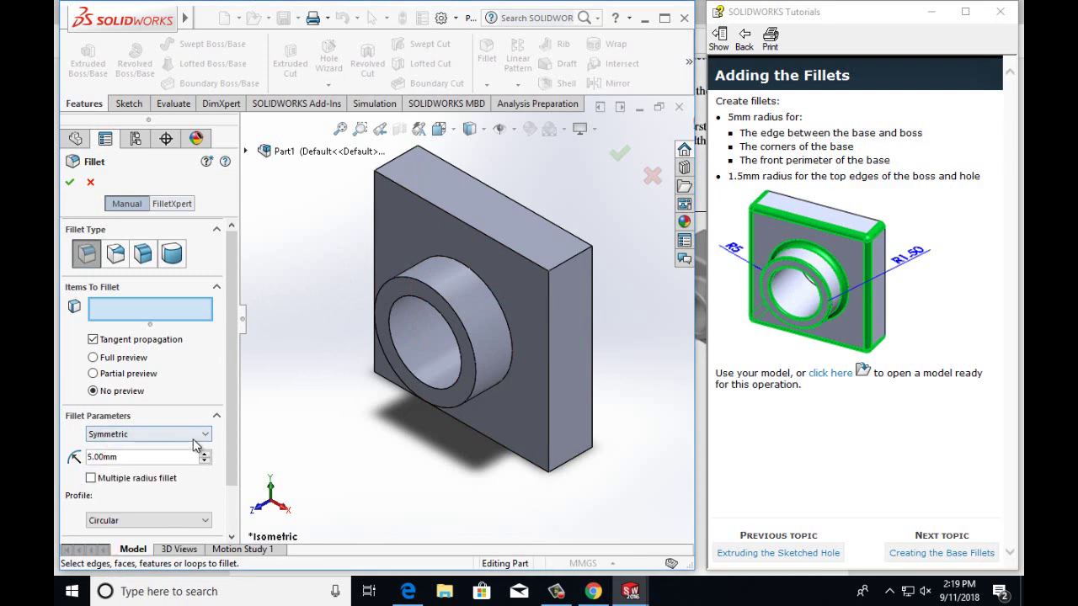
Select the base's perimeter edges, four corner edges and boss-to-base edge, then apply the fillet.
click(467, 224)
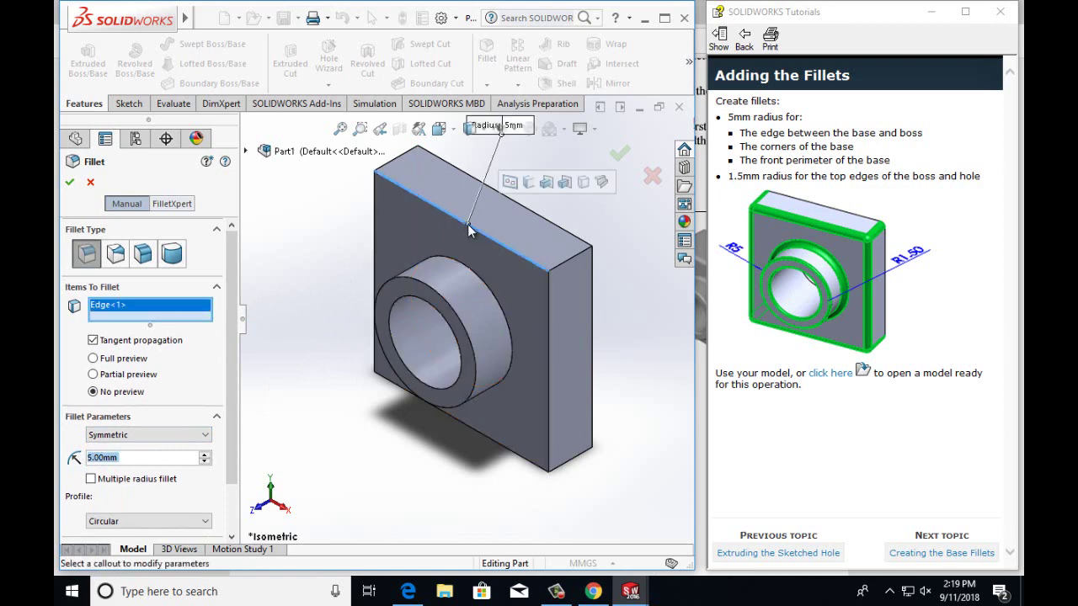
click(93, 358)
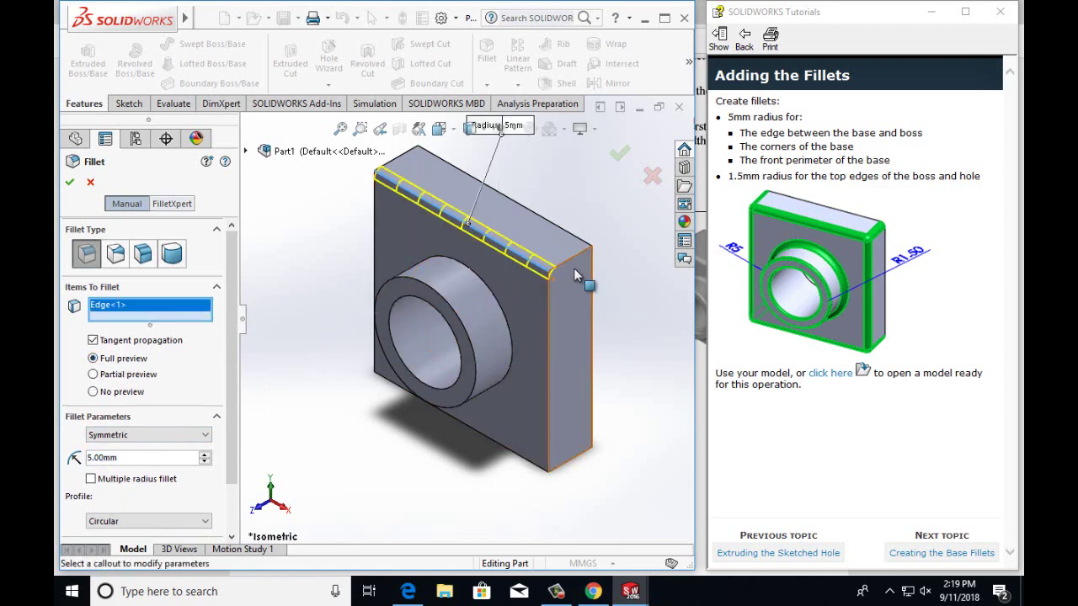
click(548, 314)
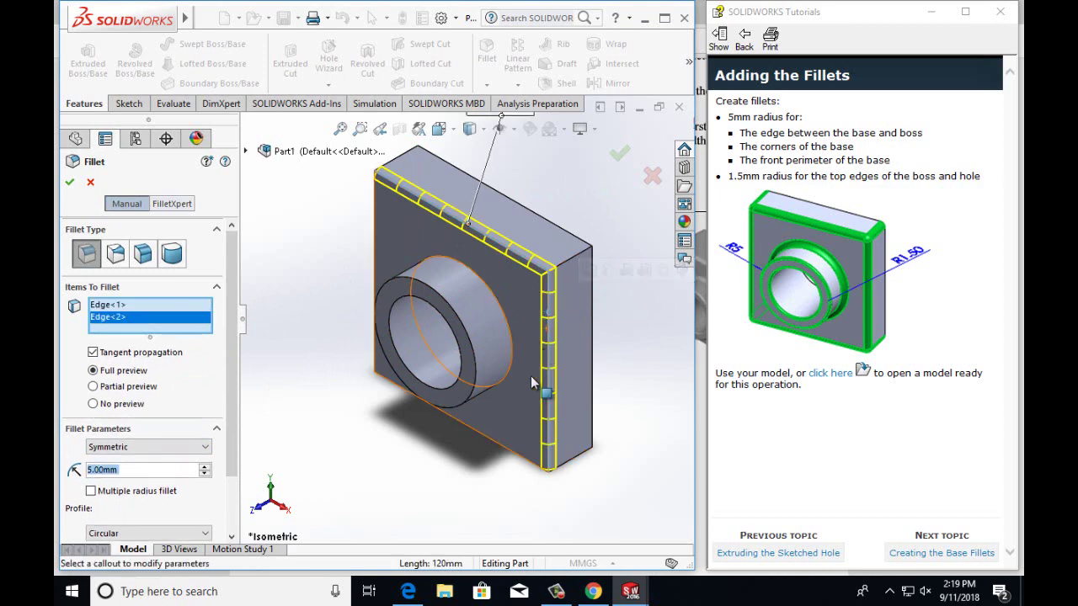
click(503, 447)
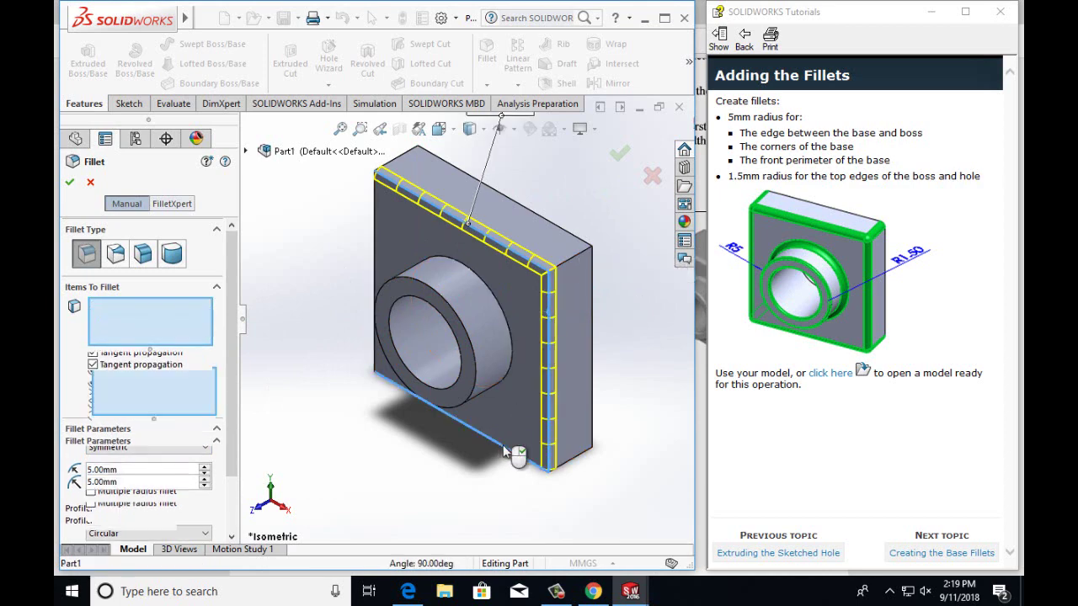
click(375, 221)
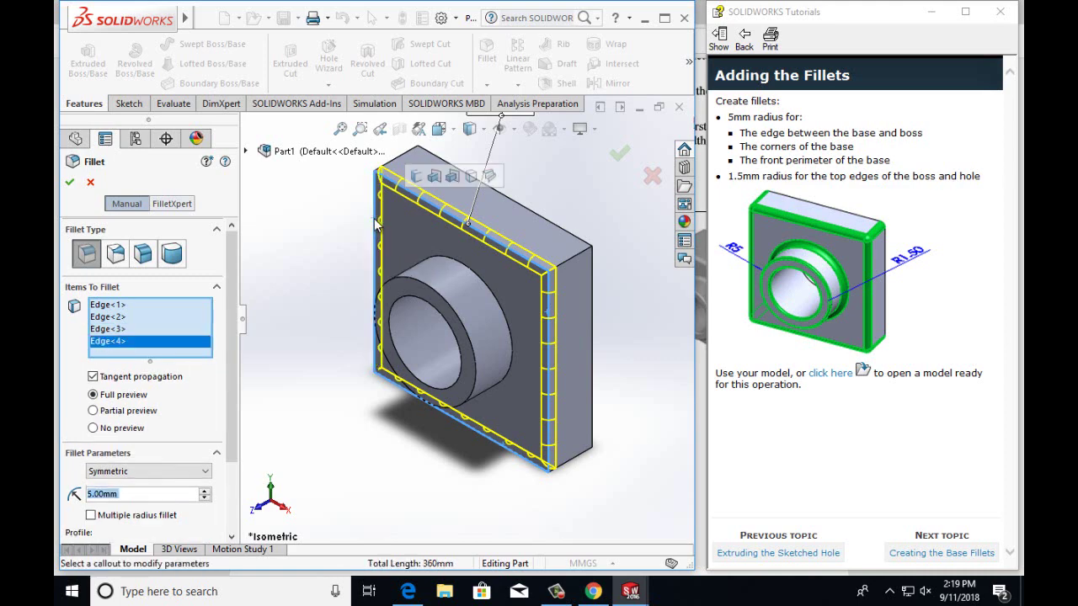
click(579, 266)
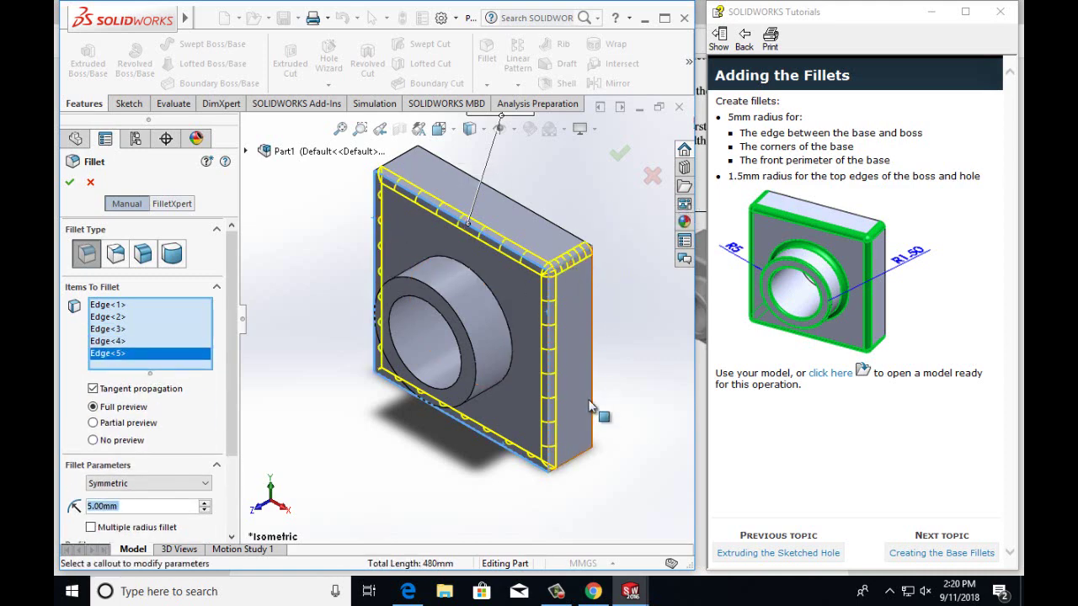
click(578, 455)
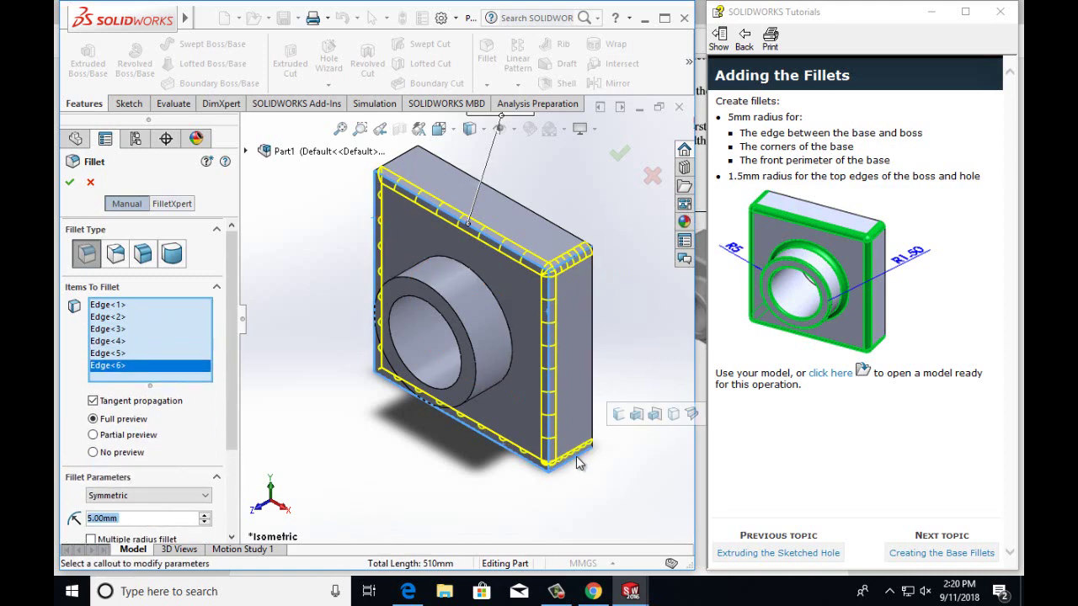
click(408, 155)
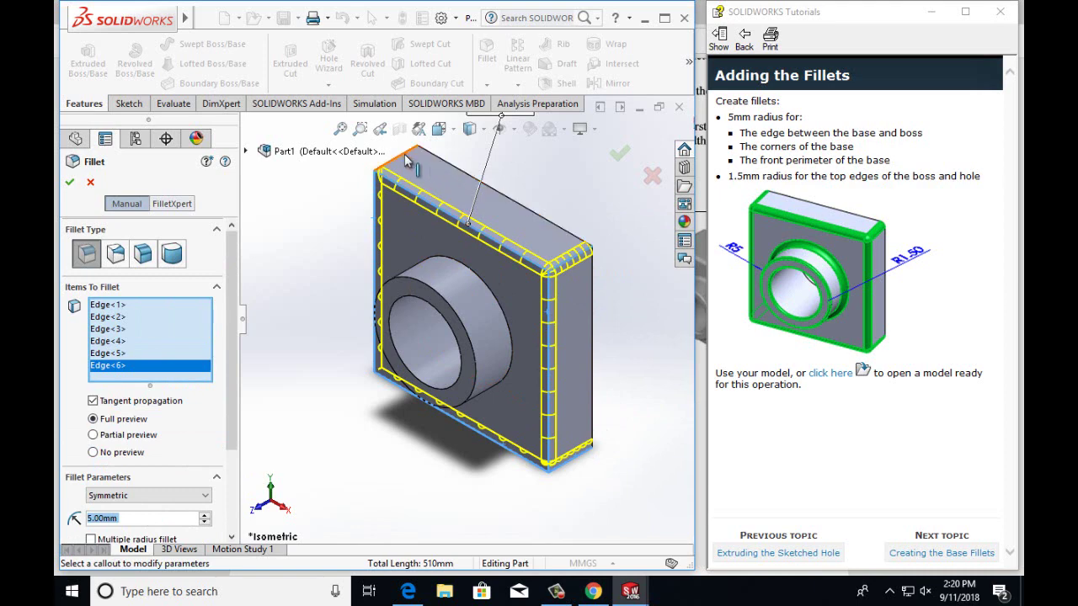
click(385, 359)
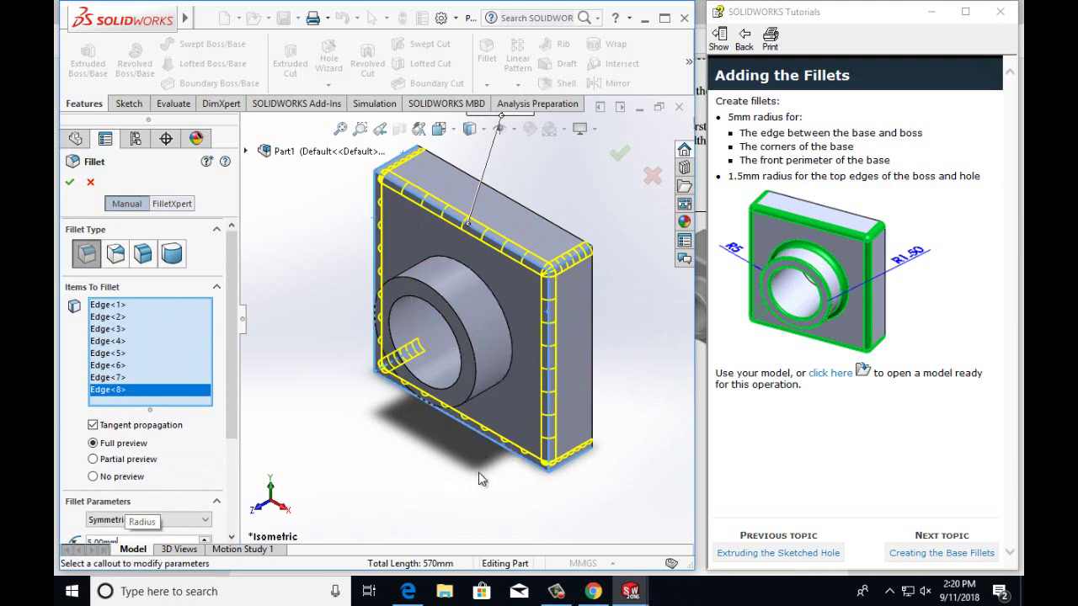
click(503, 318)
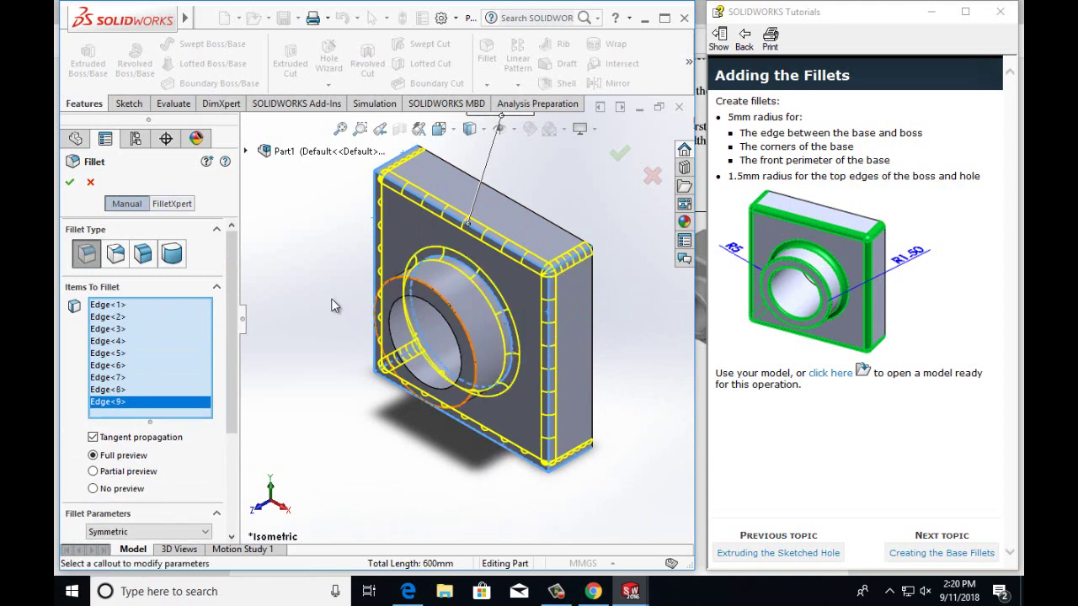
click(70, 182)
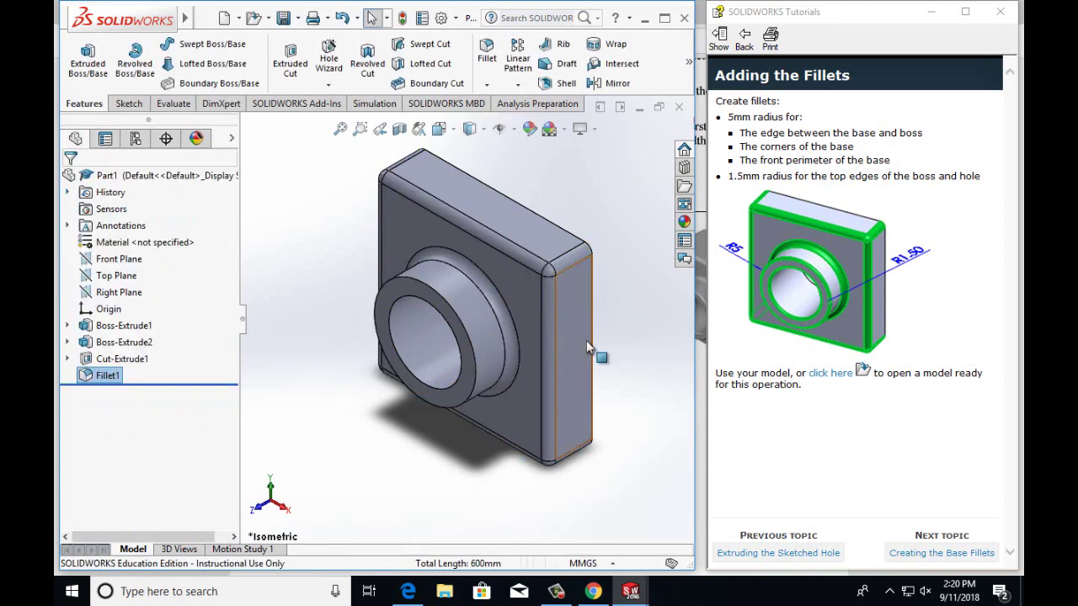
Rotate the part left and right with the arrow keys to inspect the 5 mm fillets.
click(643, 462)
key(Left)
key(Left)
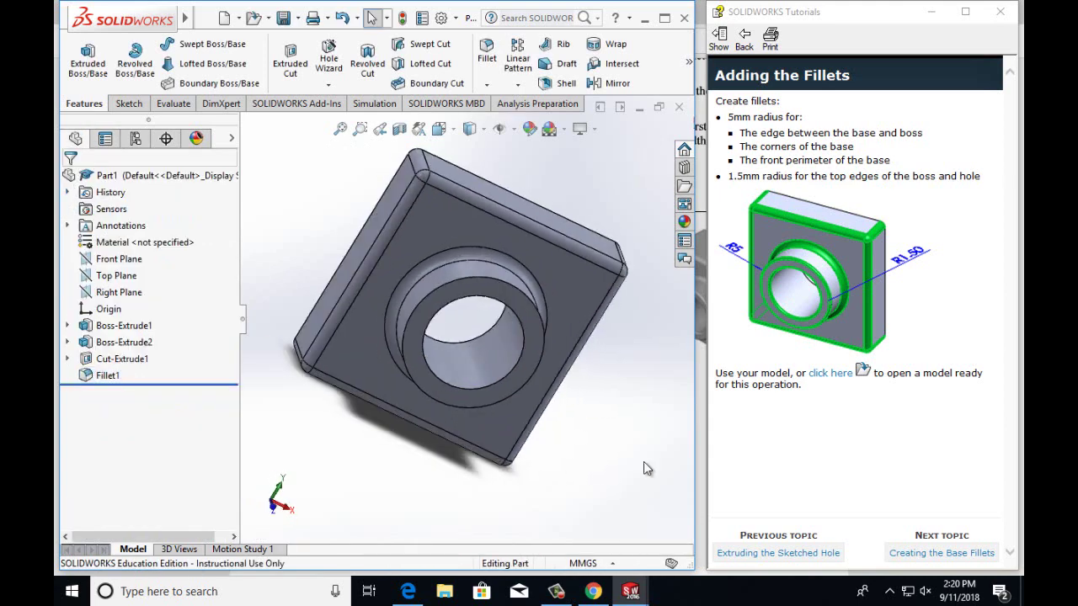
key(Right)
key(Right)
key(Left)
key(Left)
key(Left)
key(Left)
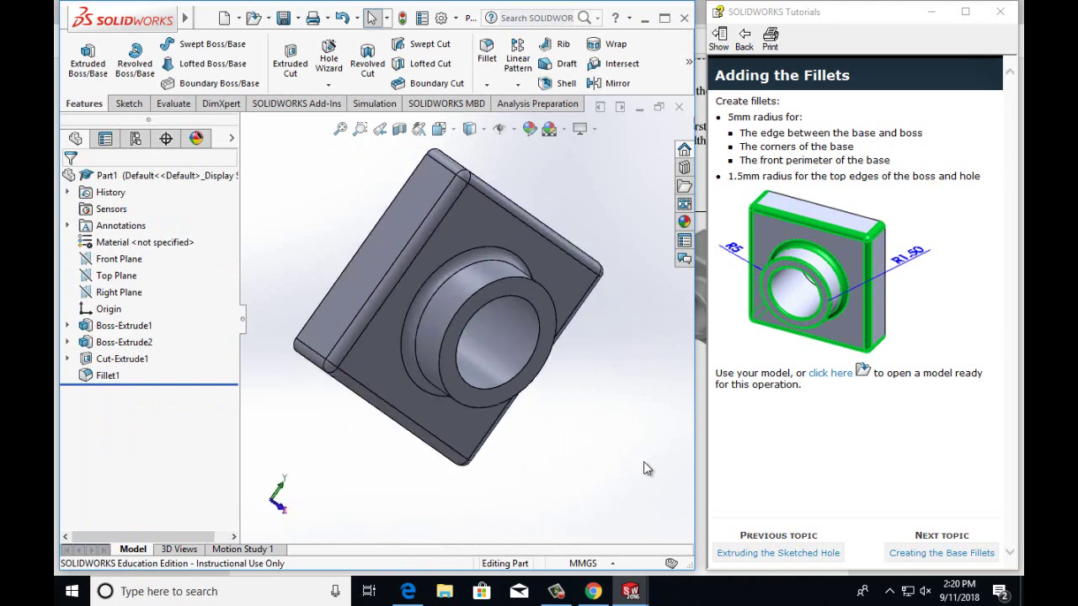
key(Right)
key(Right)
key(Right)
key(Right)
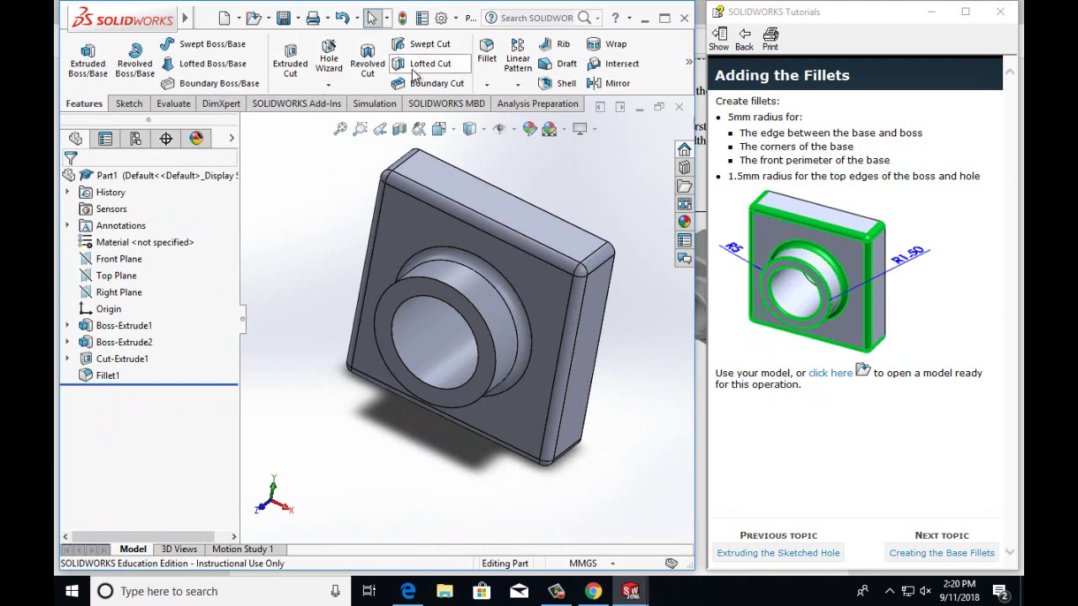
Fillet the hole's front edge and the boss's outer front edge with a 1.5 mm radius.
click(488, 59)
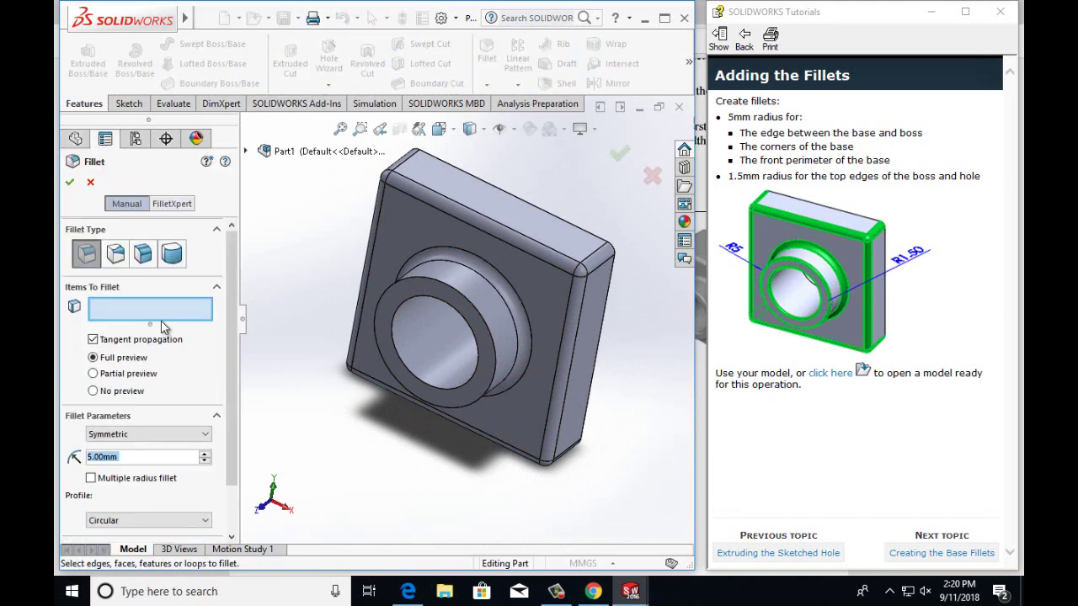
click(100, 456)
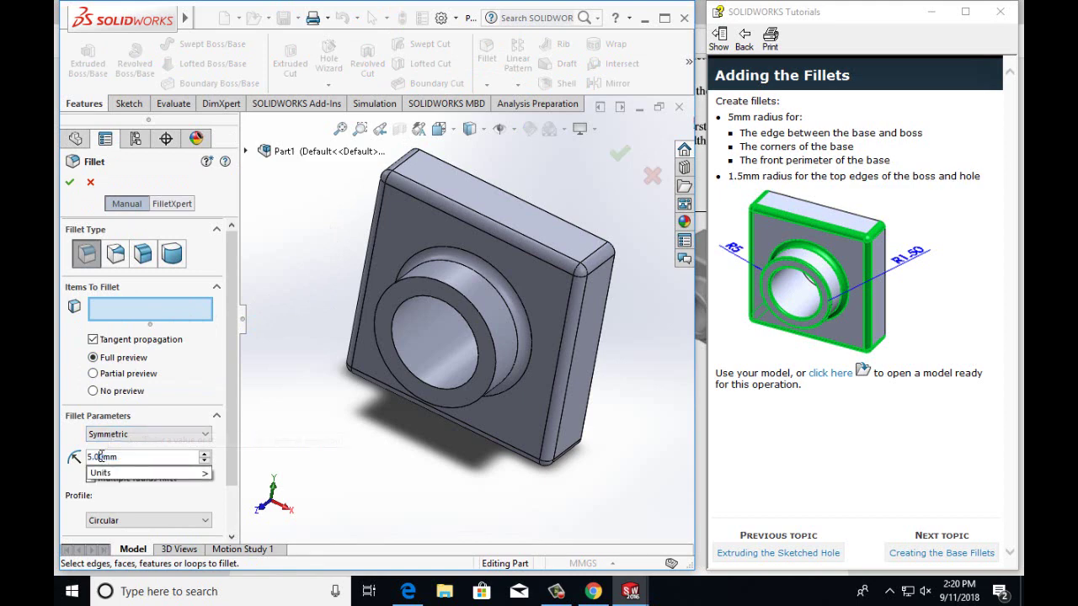
key(BackSpace)
key(BackSpace)
key(BackSpace)
key(BackSpace)
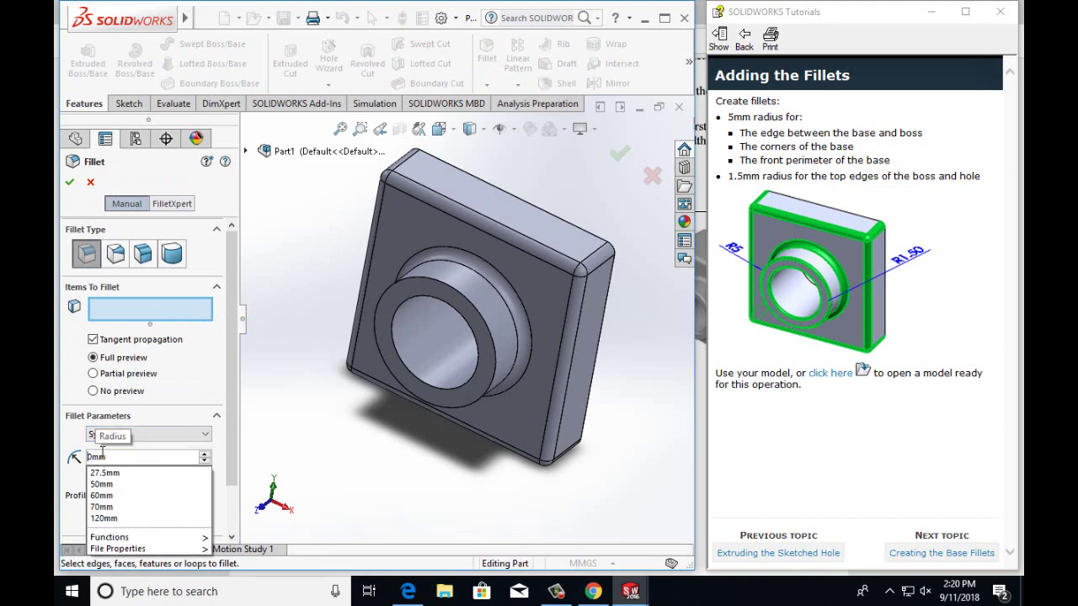
text(1.5)
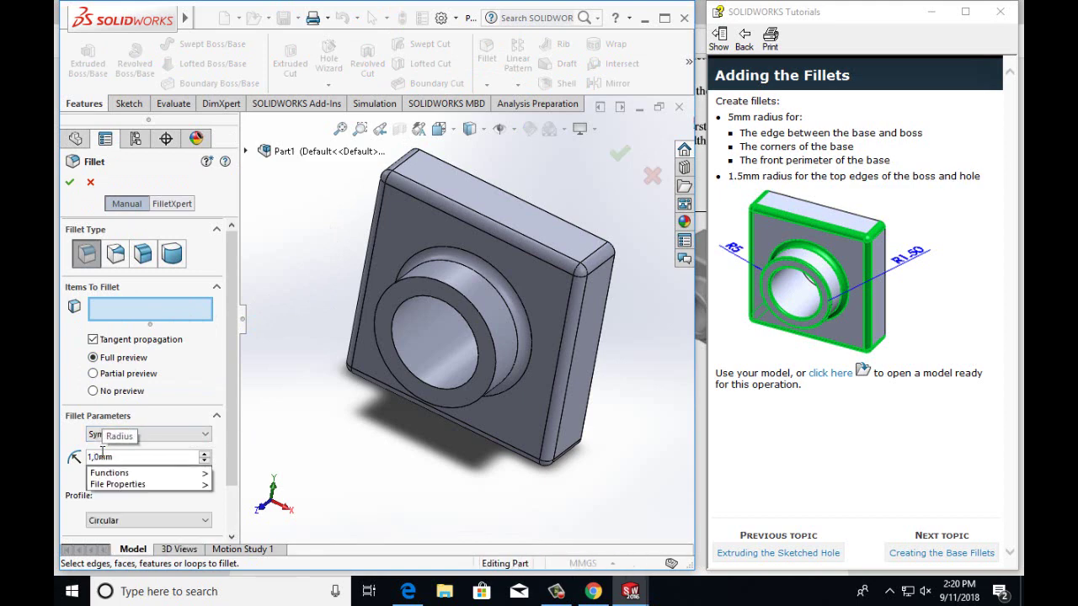
text(50)
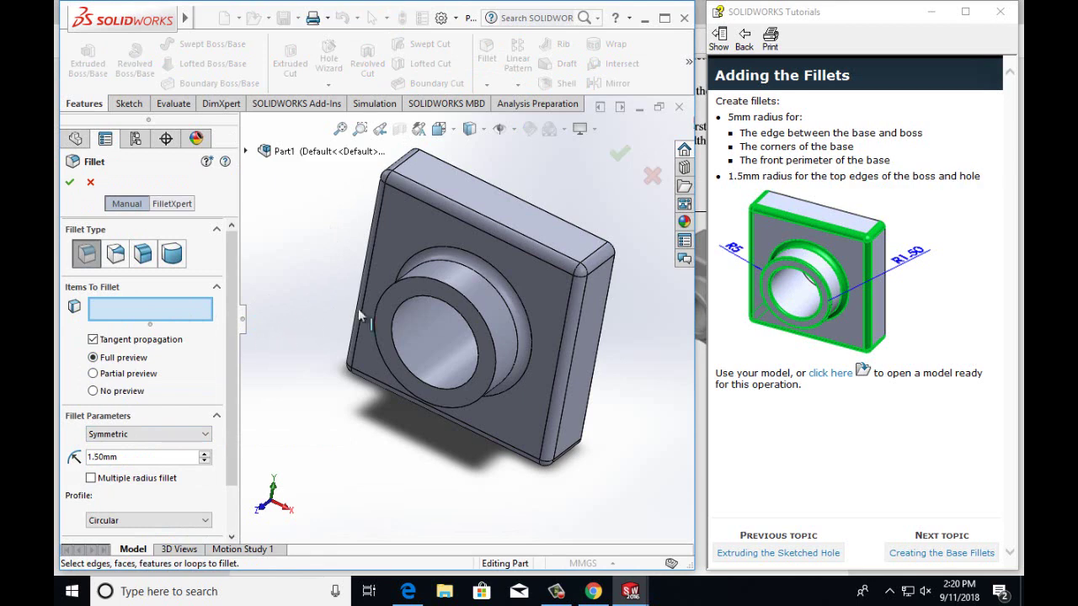
click(392, 319)
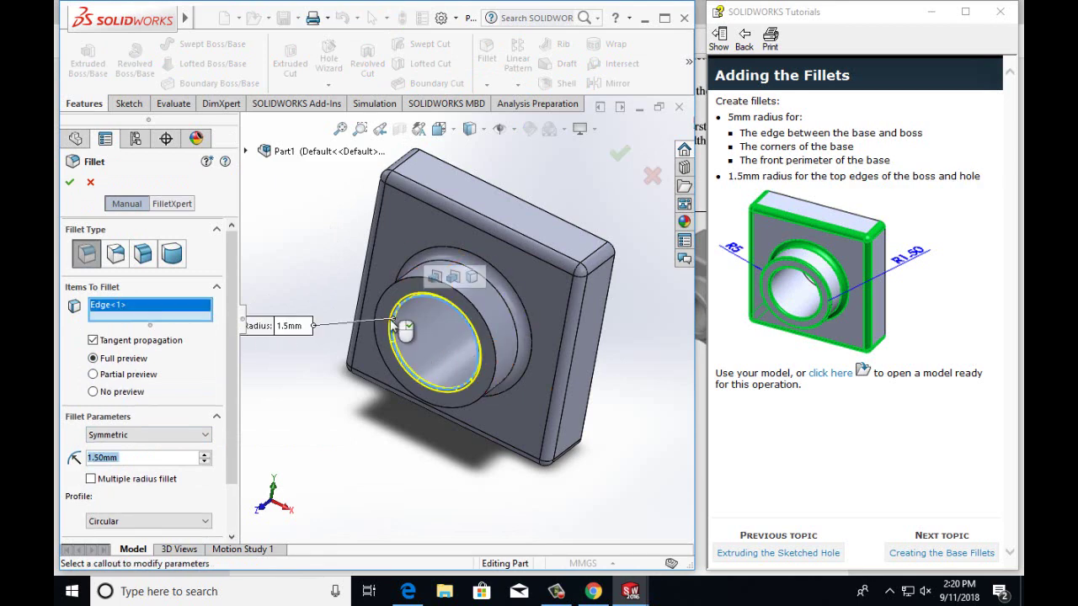
click(376, 335)
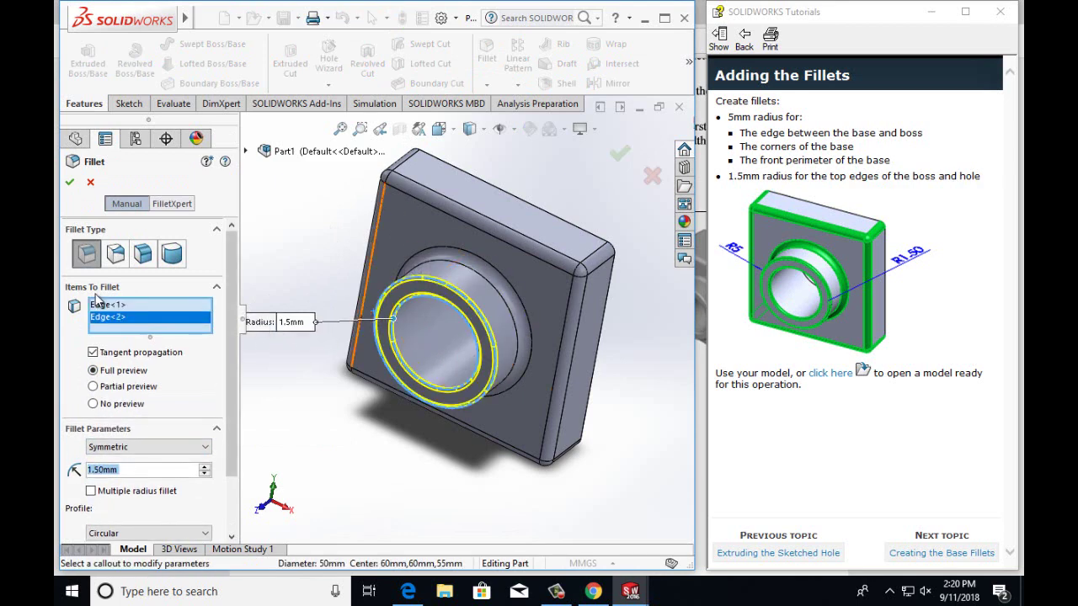
click(69, 183)
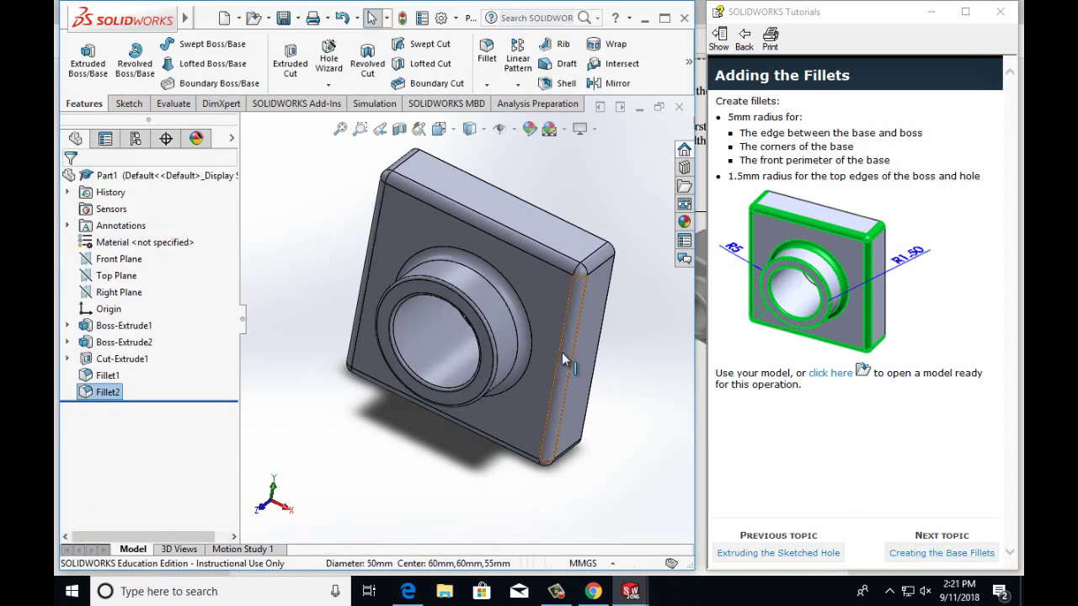
Save the part with Save As under the name 'camera' in the DDP folder.
click(204, 17)
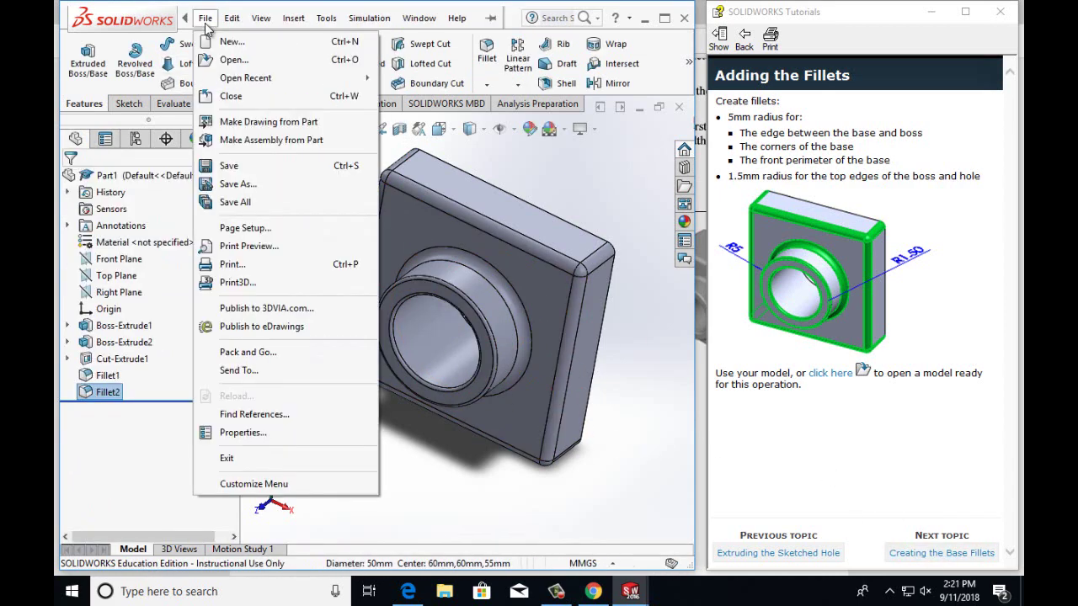
click(236, 184)
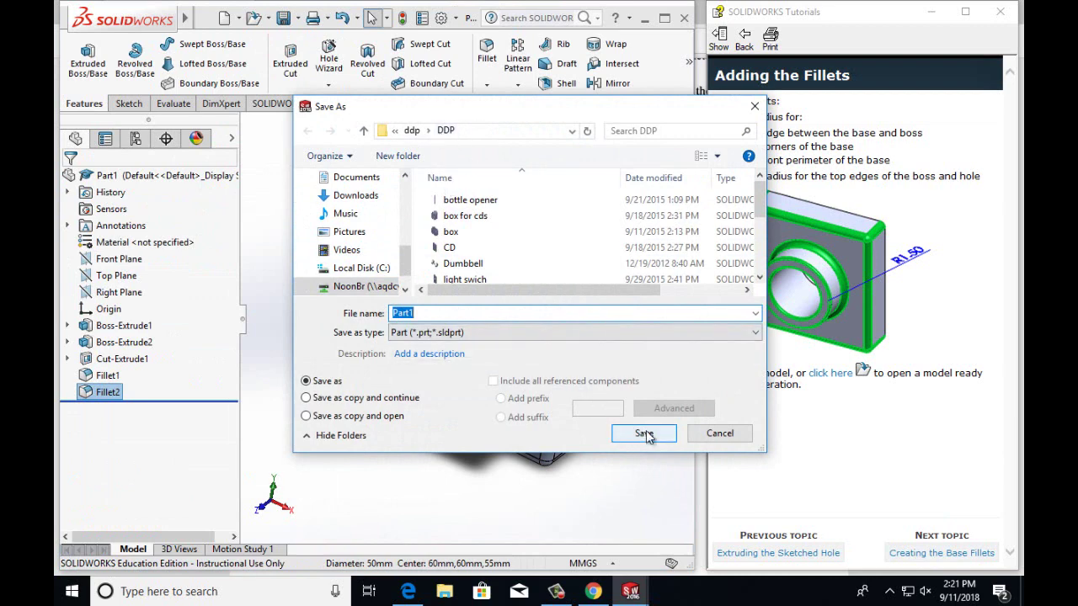
text(camera)
click(645, 433)
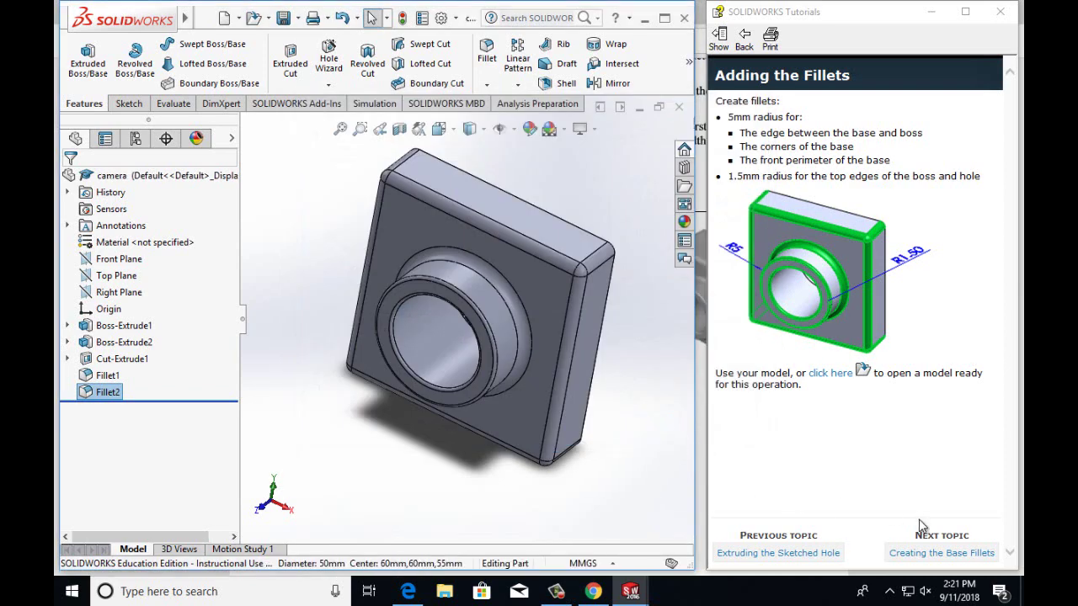
Step the tutorial through the base and boss fillet topics to Creating the Shell.
click(926, 553)
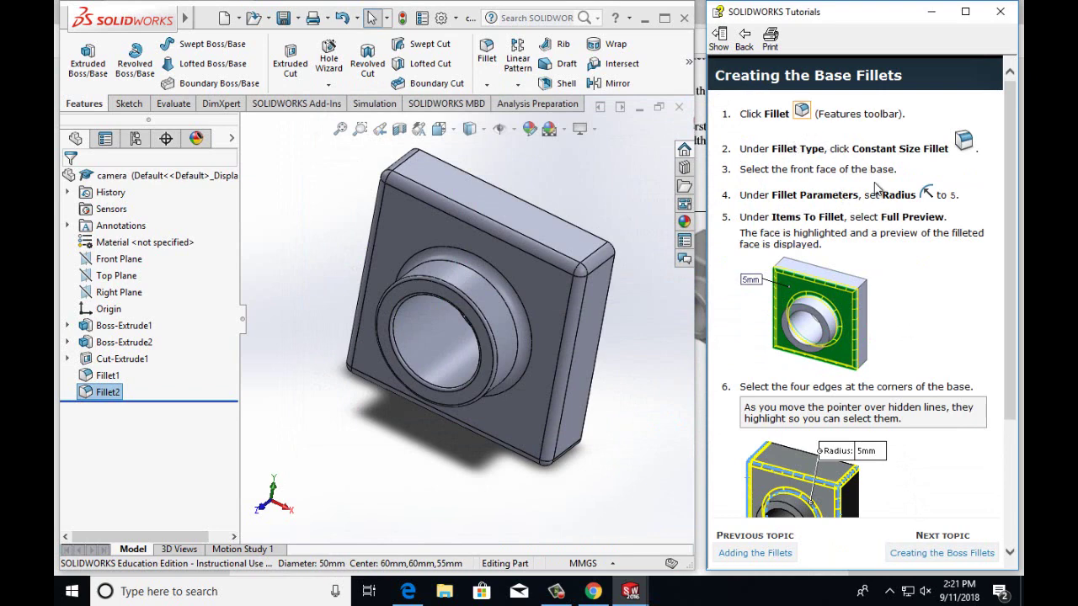
scroll(876, 187, down, 3)
scroll(878, 390, down, 1)
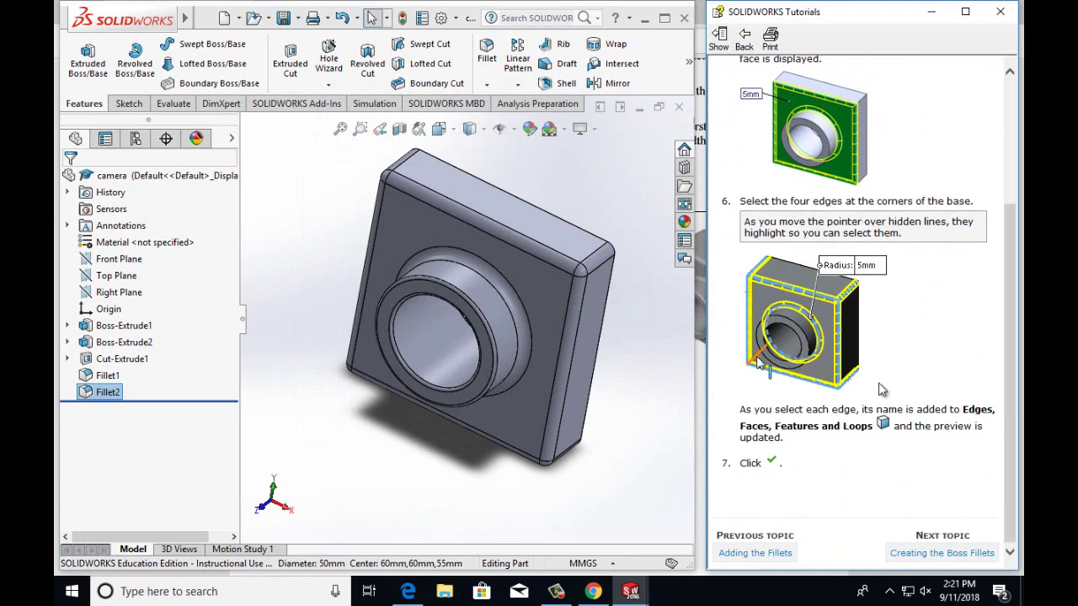
click(943, 553)
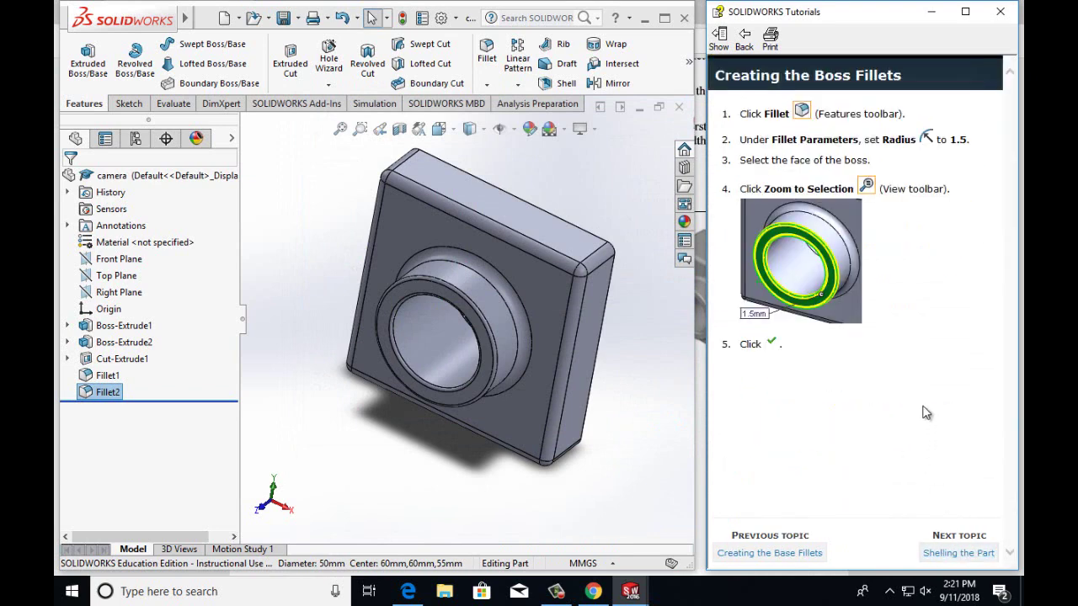
click(934, 554)
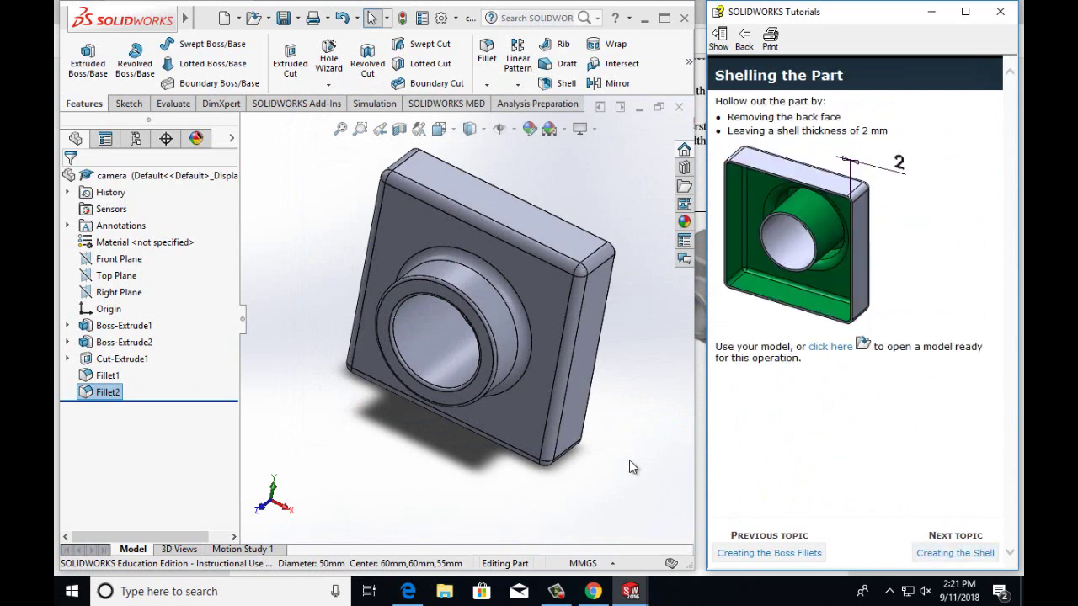
click(981, 556)
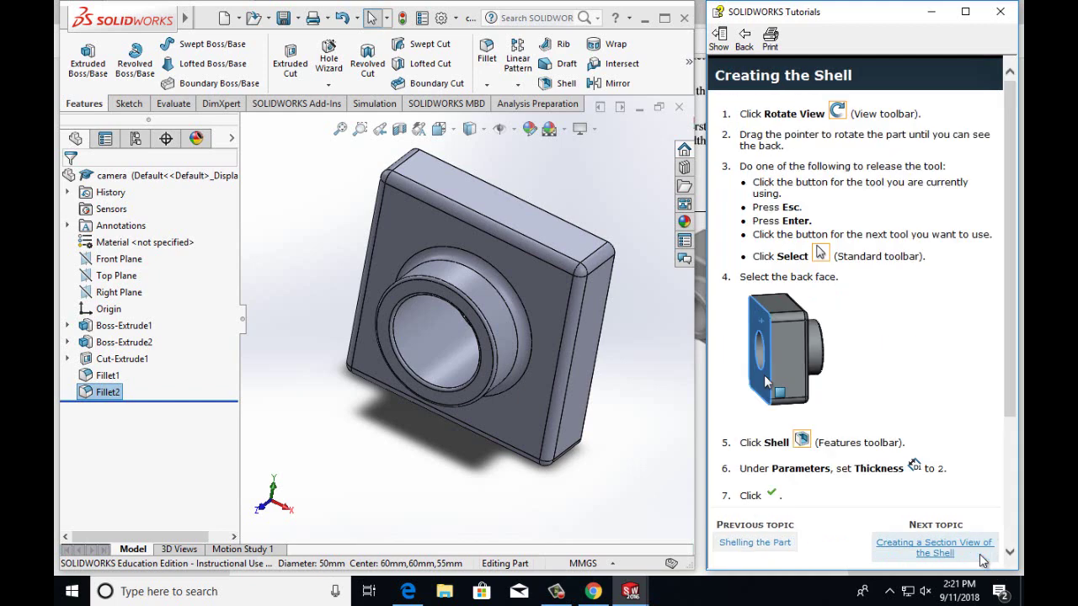
Turn the model isometric, rotate it to its back and select the back face.
click(651, 492)
key(ctrl+7)
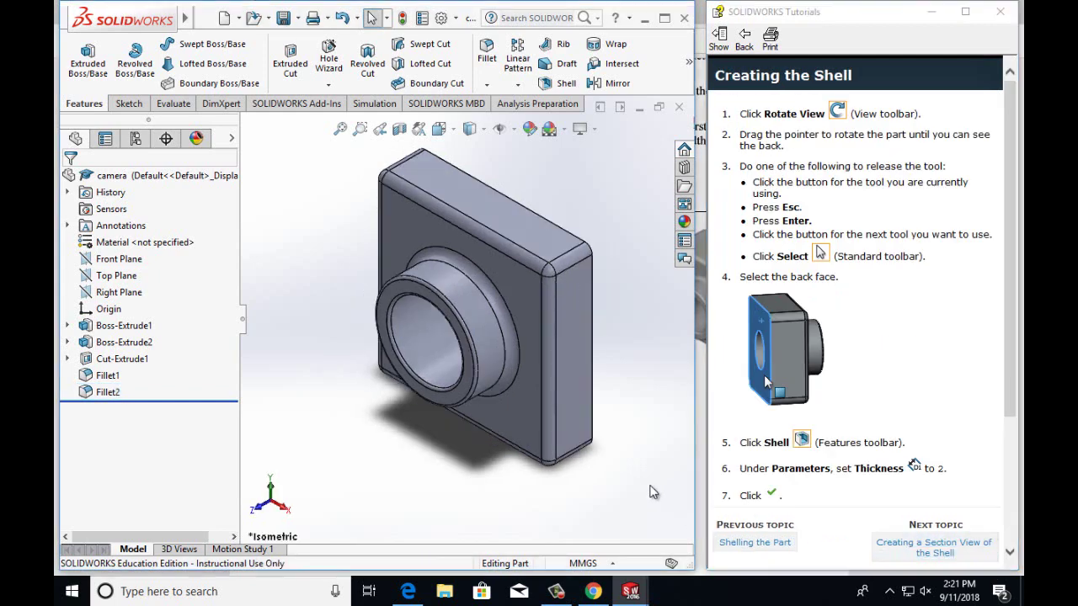
key(shift+Right)
key(shift+Right)
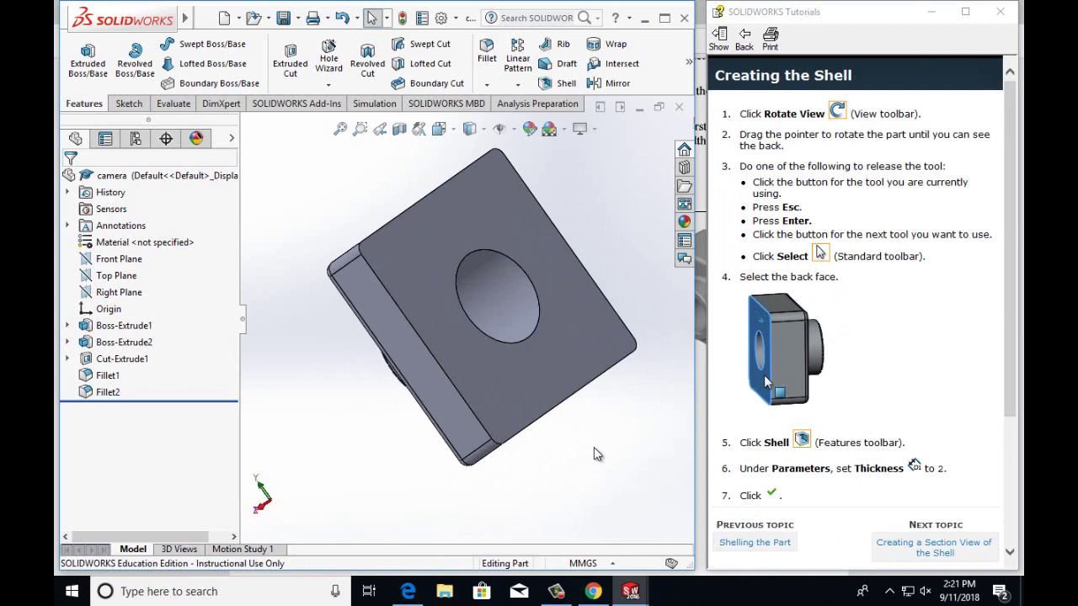
click(503, 392)
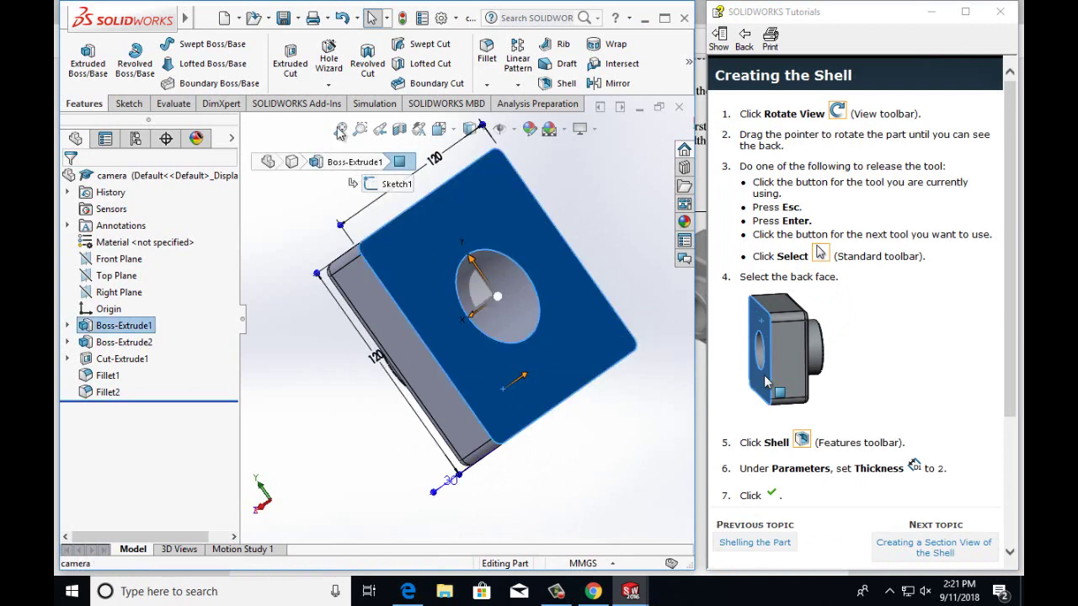
Shell the part with 2 mm wall thickness, removing the selected back face.
click(565, 86)
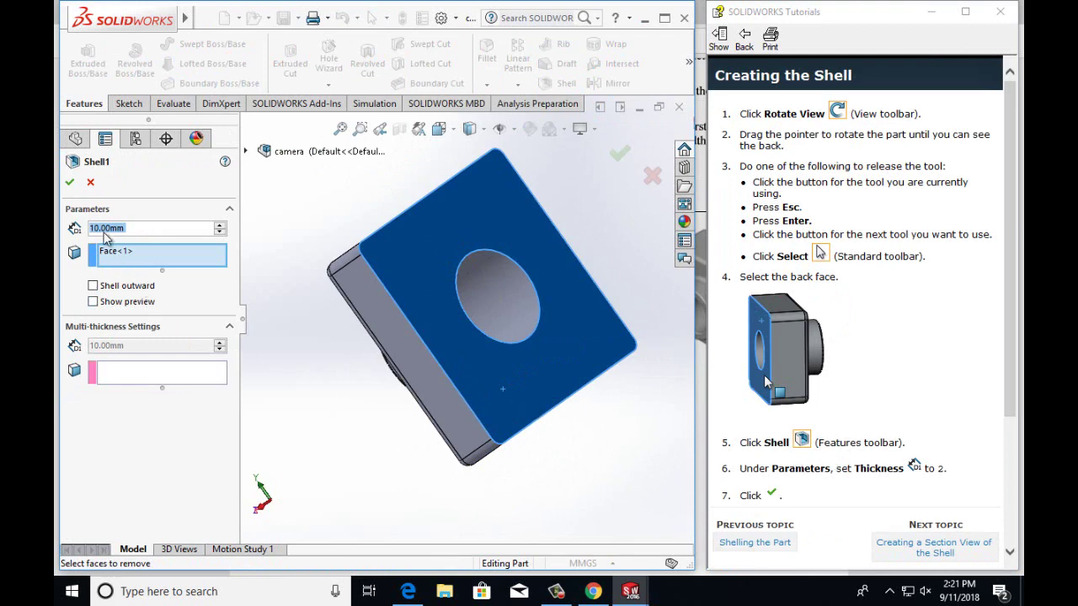
right_click(101, 231)
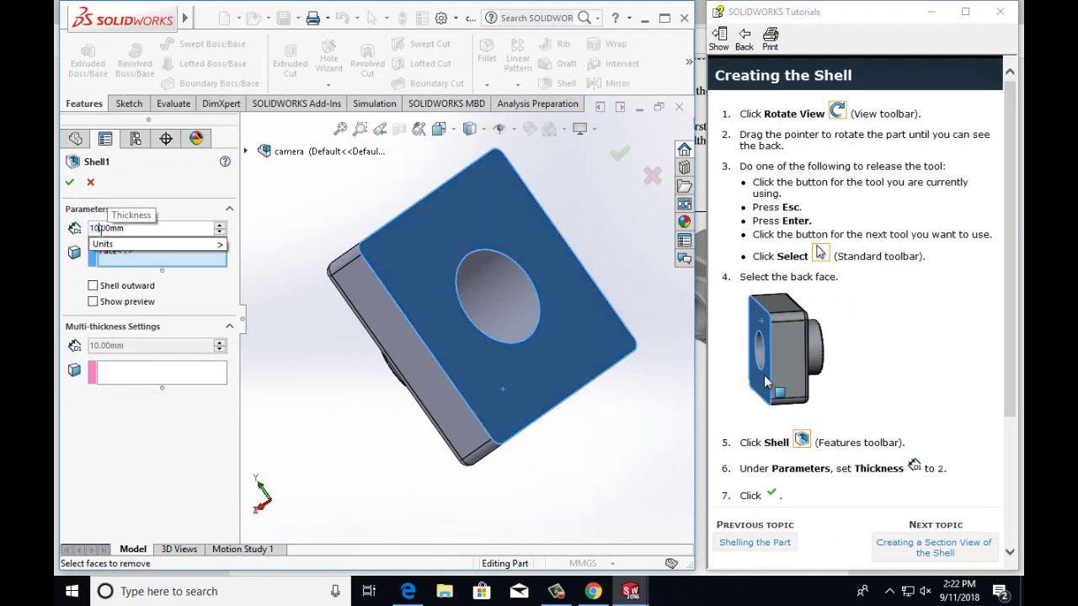
text(2)
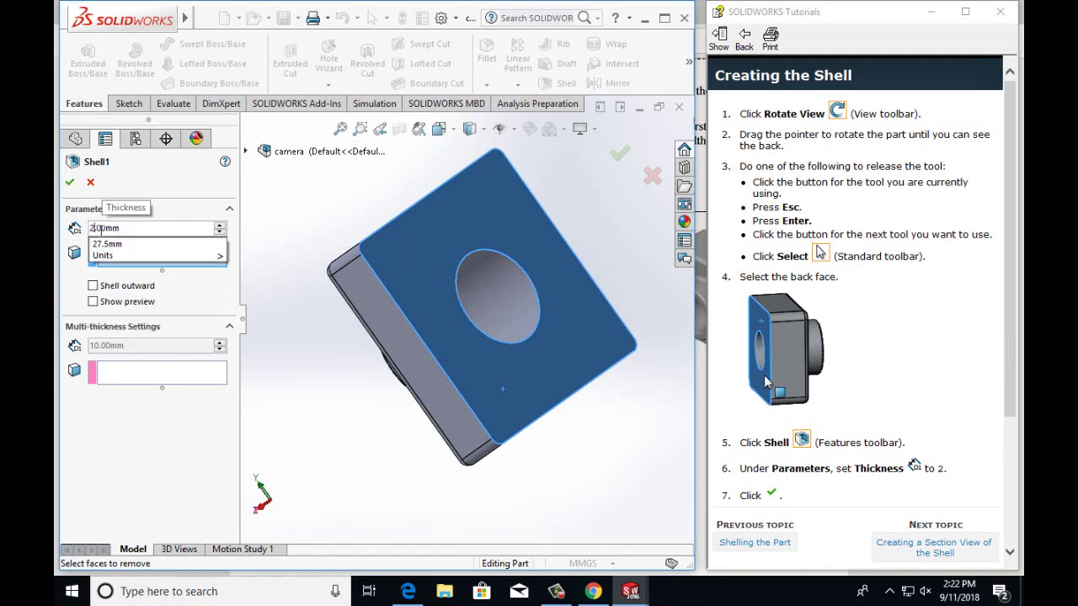
click(74, 288)
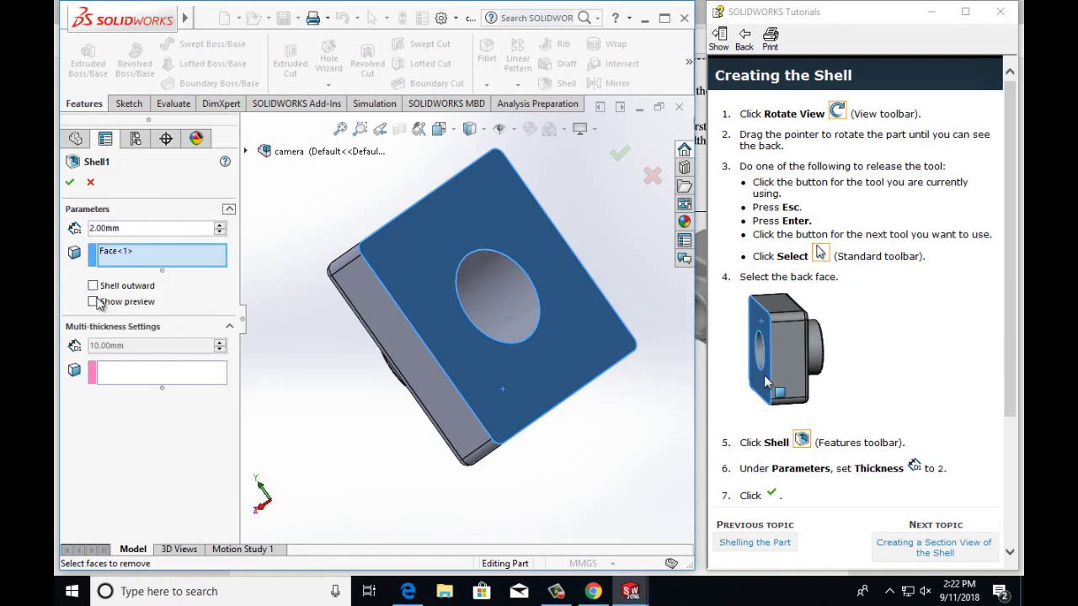
click(94, 302)
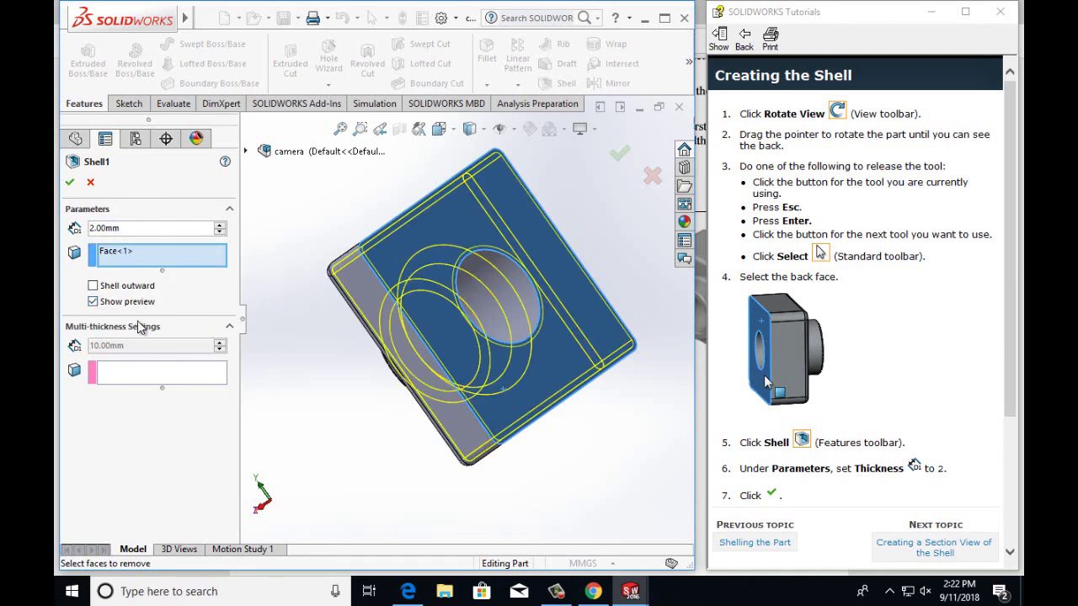
click(93, 302)
click(70, 181)
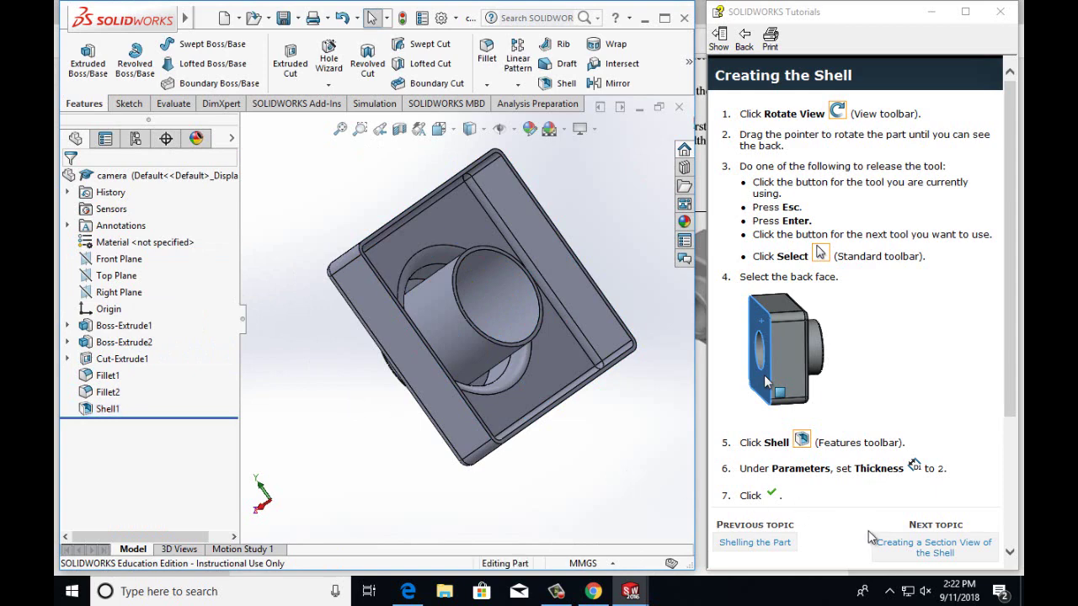
Pass the Section View topic, rotate the shelled part from isometric to front, then reach Editing Features.
click(930, 549)
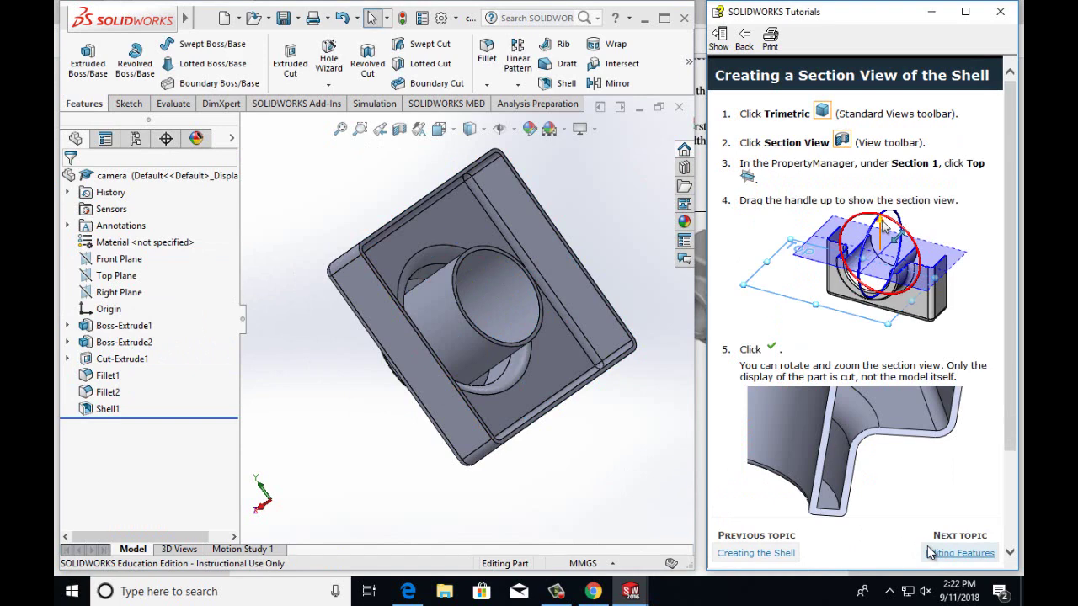
click(447, 131)
click(453, 132)
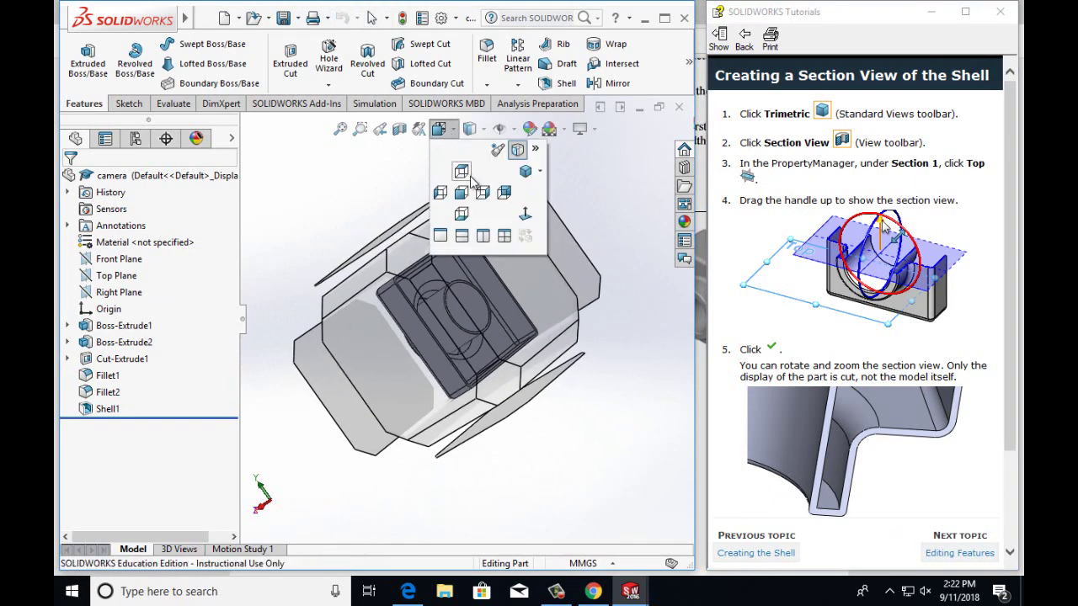
click(526, 172)
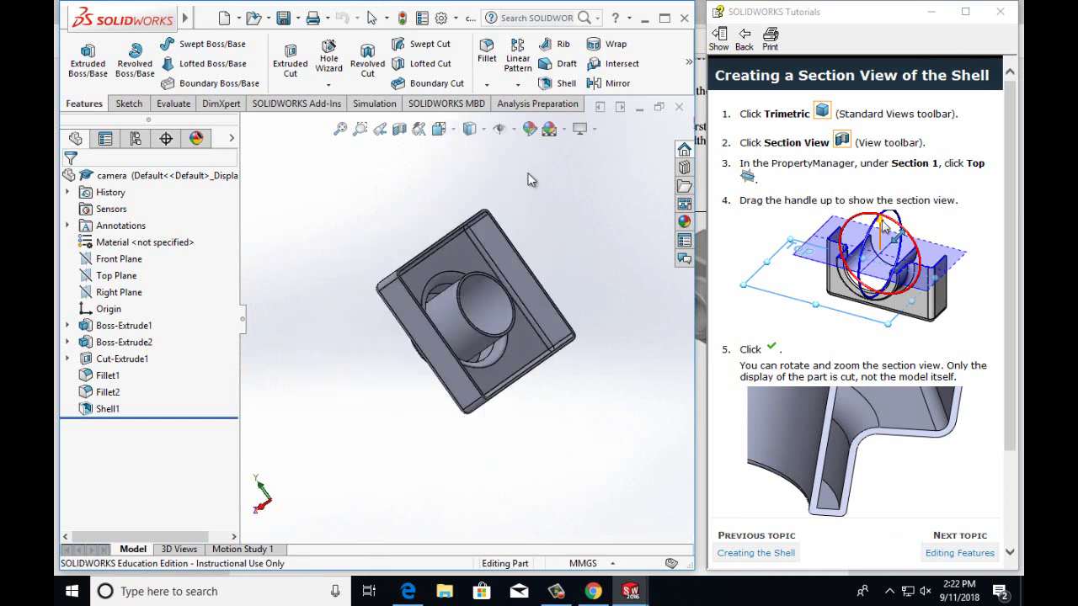
key(shift+Left)
key(shift+Left)
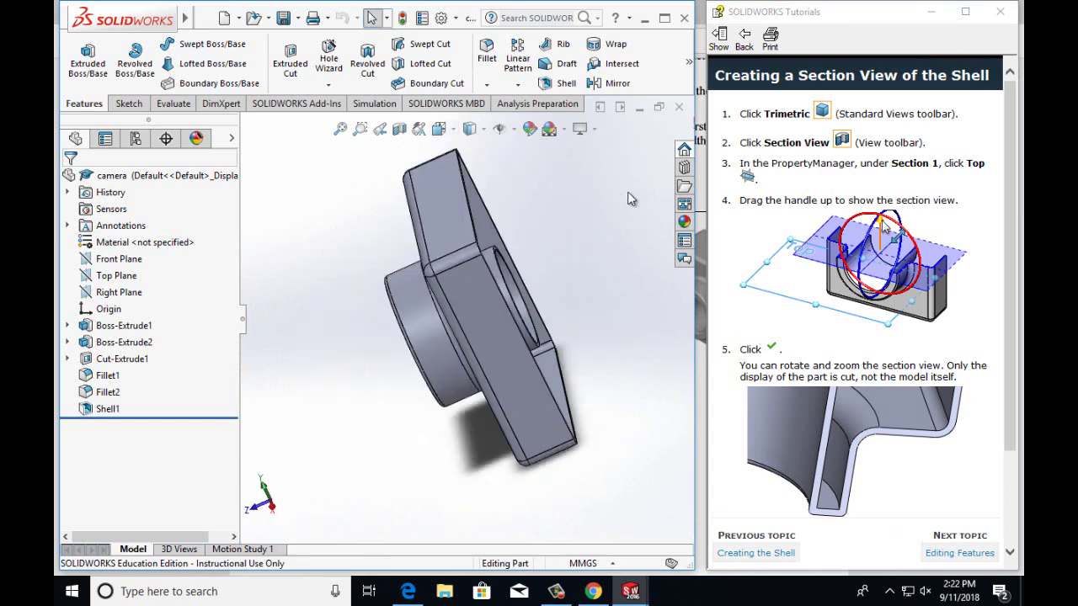
key(shift+Left)
key(shift+Left)
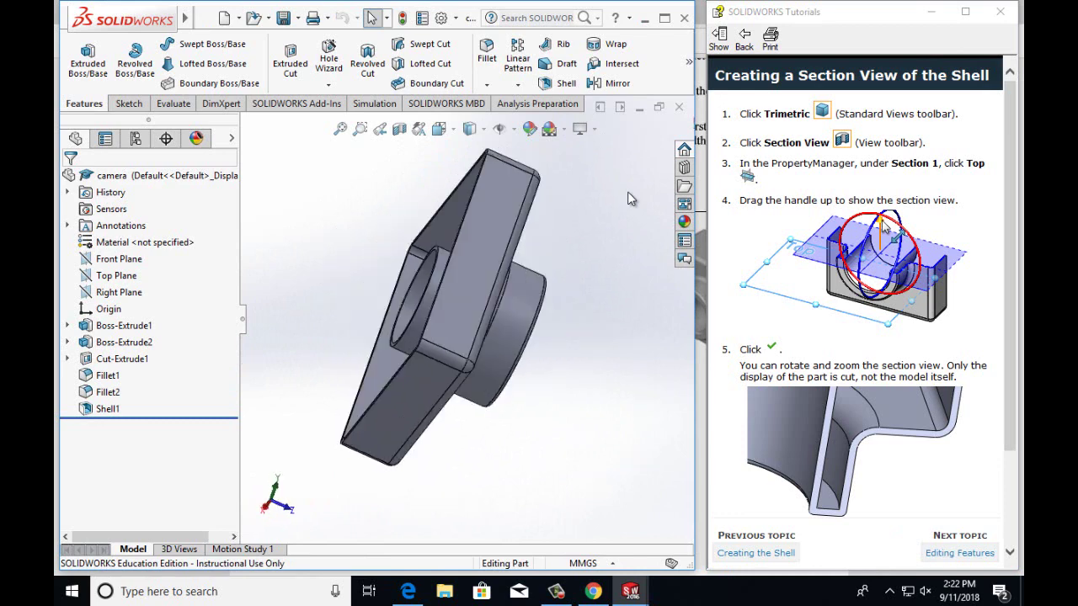
key(shift+Left)
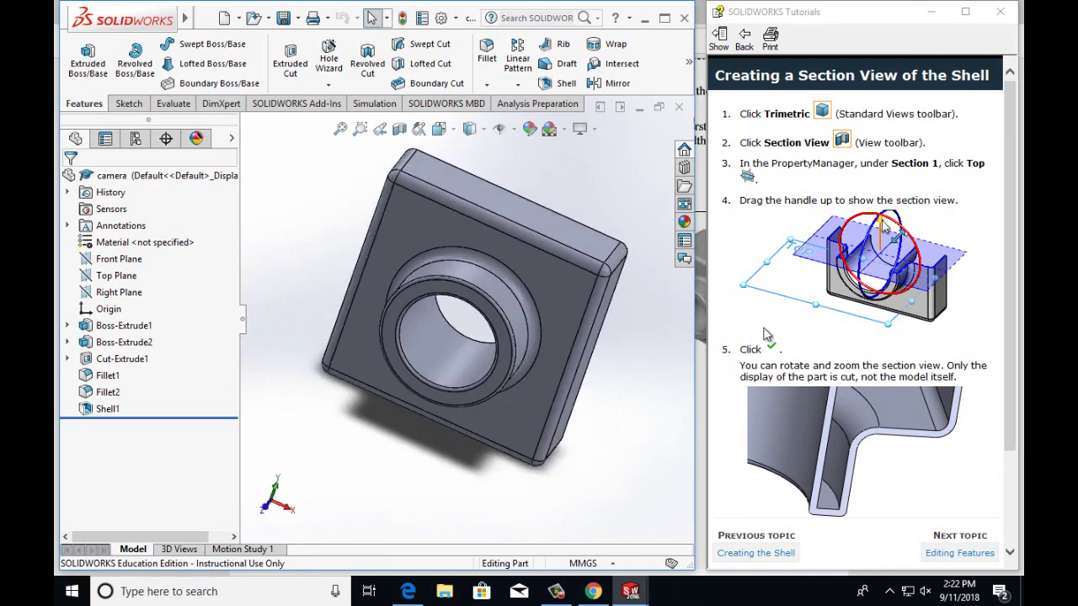
click(950, 553)
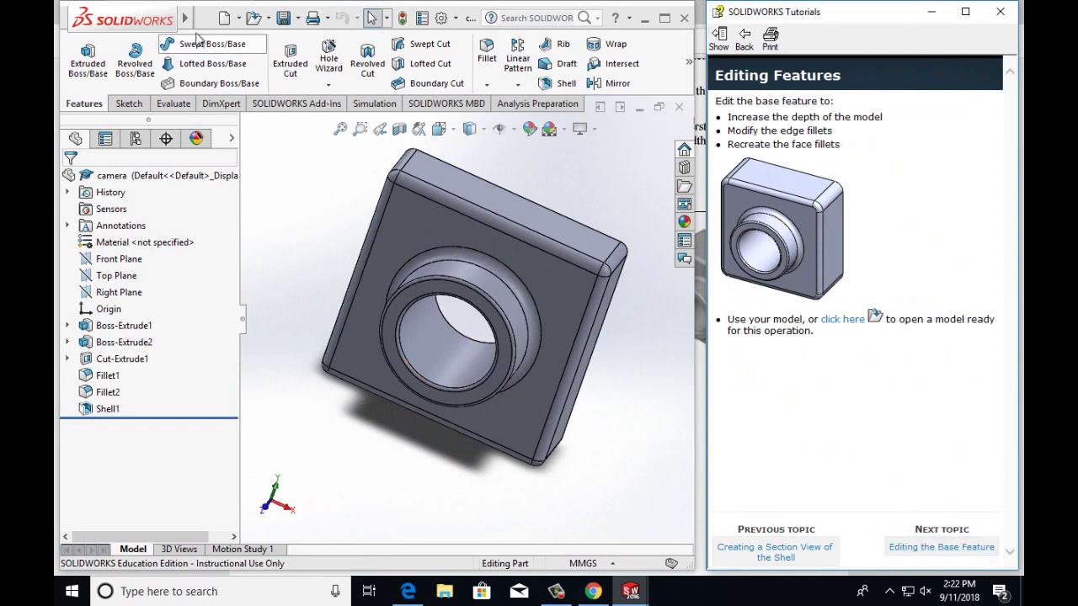
Save the camera part's latest changes.
click(192, 20)
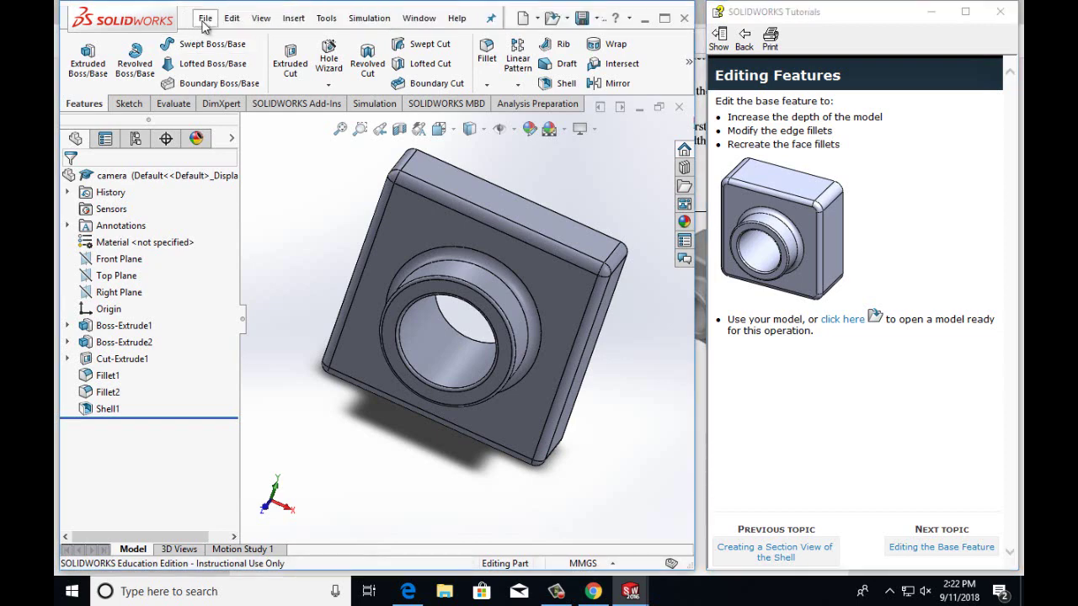
click(205, 20)
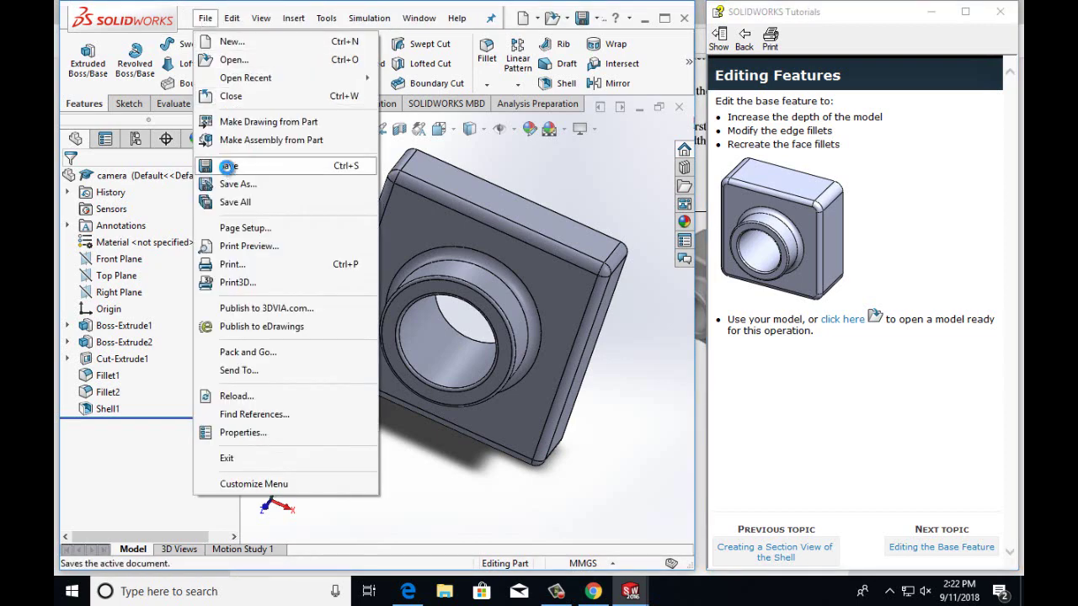
click(227, 166)
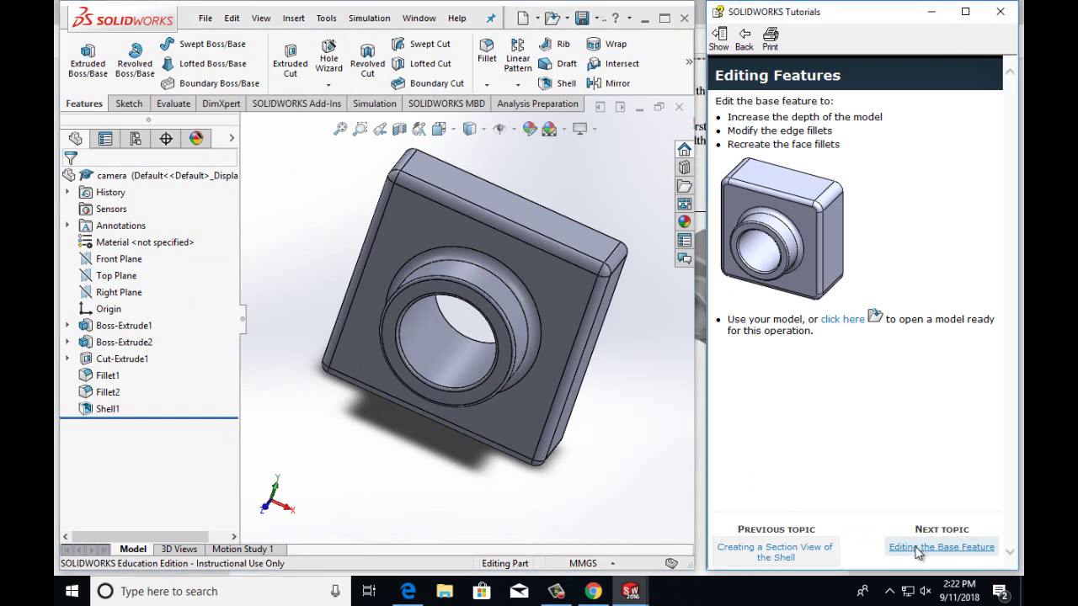
Open the Editing the Base Feature tutorial page and select Boss-Extrude2 in the tree.
click(918, 548)
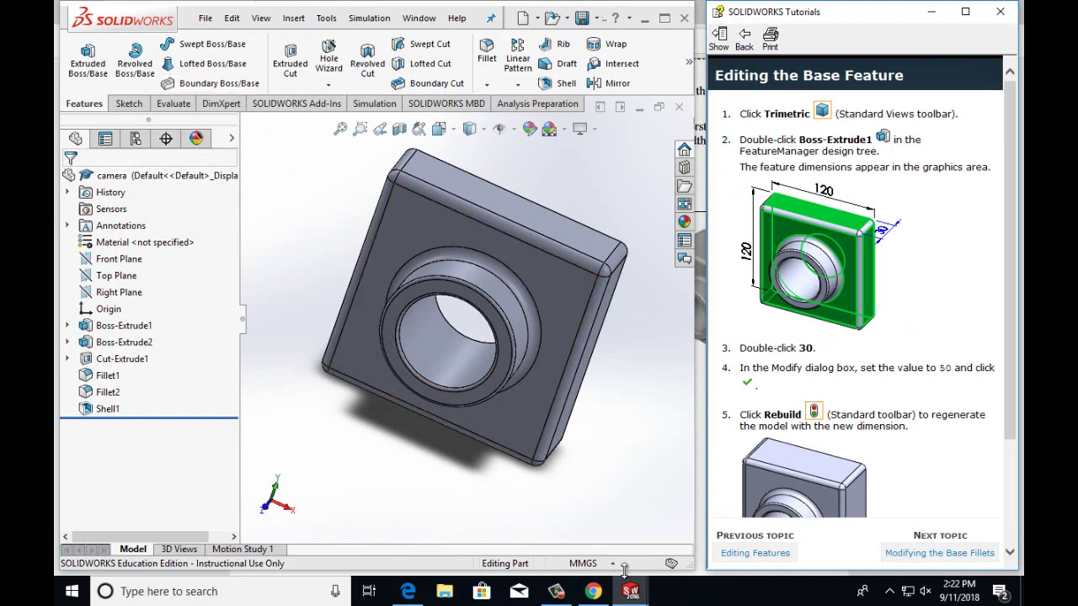
click(558, 594)
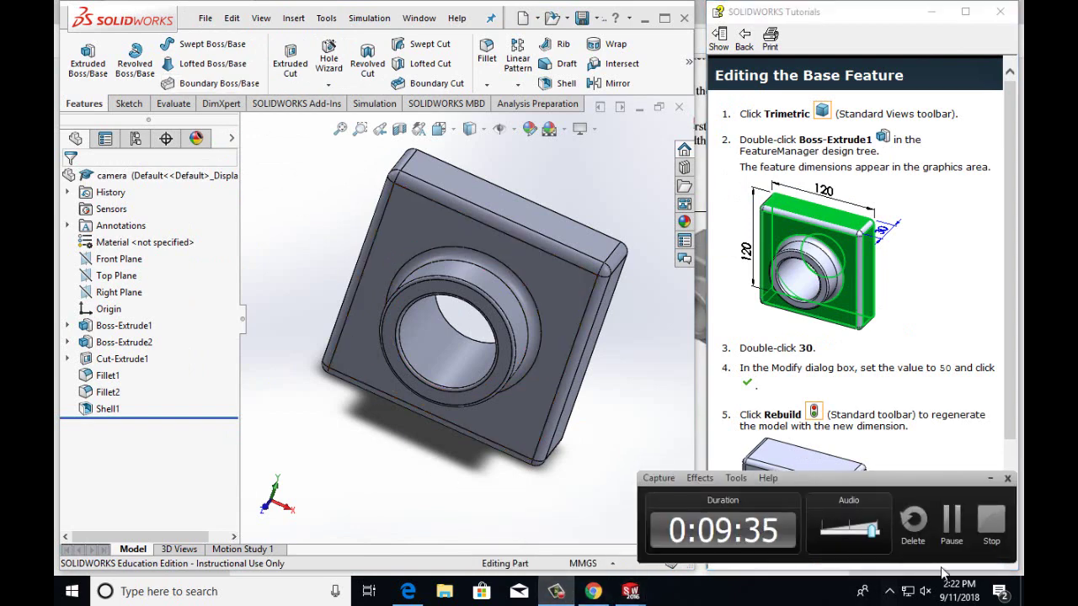
click(957, 542)
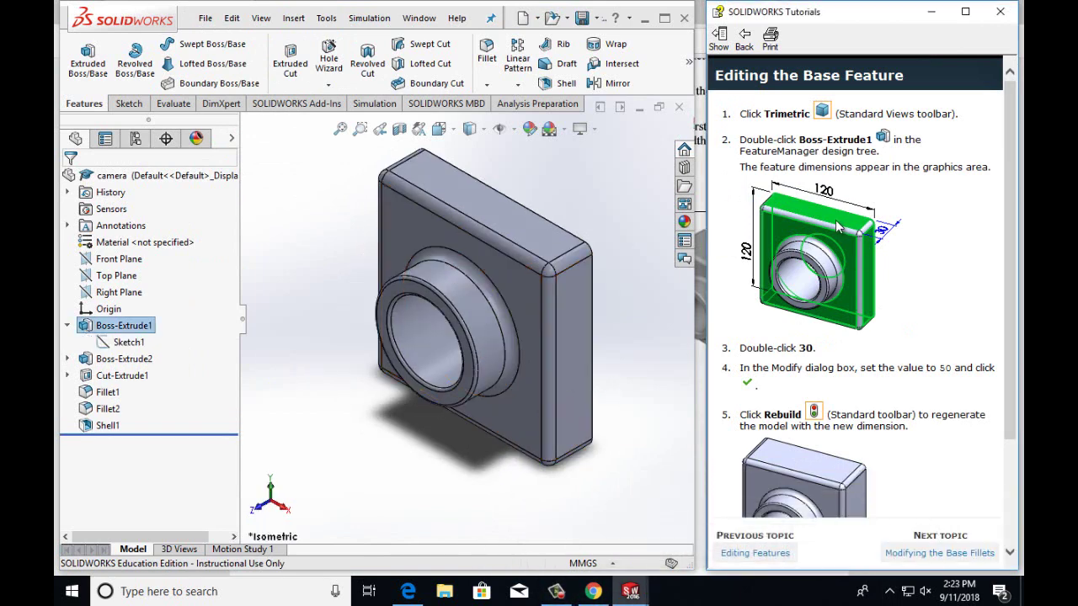
click(555, 594)
click(555, 595)
click(118, 358)
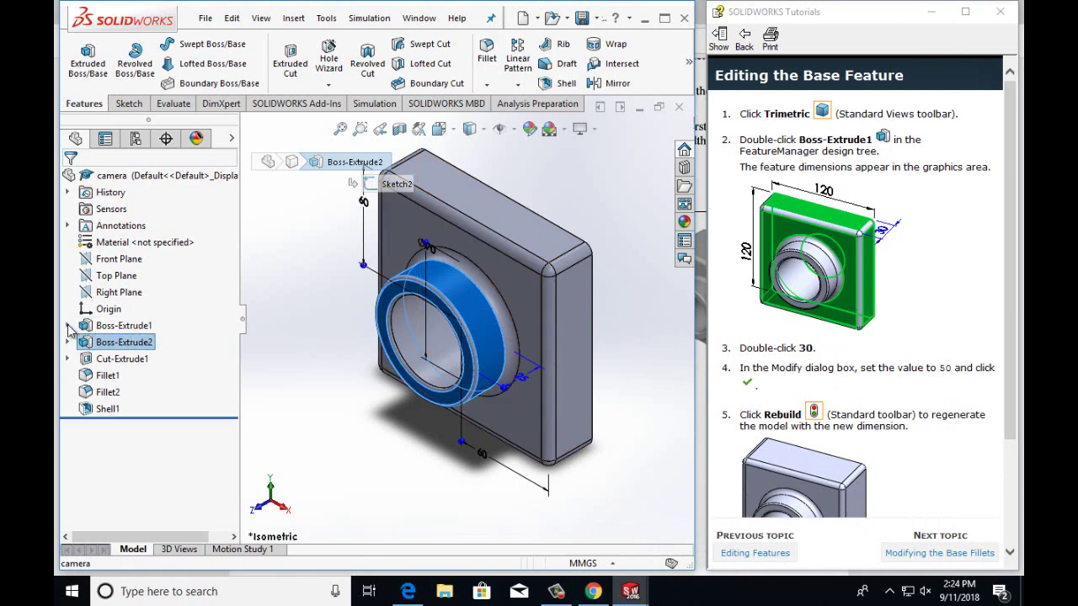
Edit Boss-Extrude1, change its Direction 1 depth from 30 to 50 mm, and rebuild the part.
double_click(126, 326)
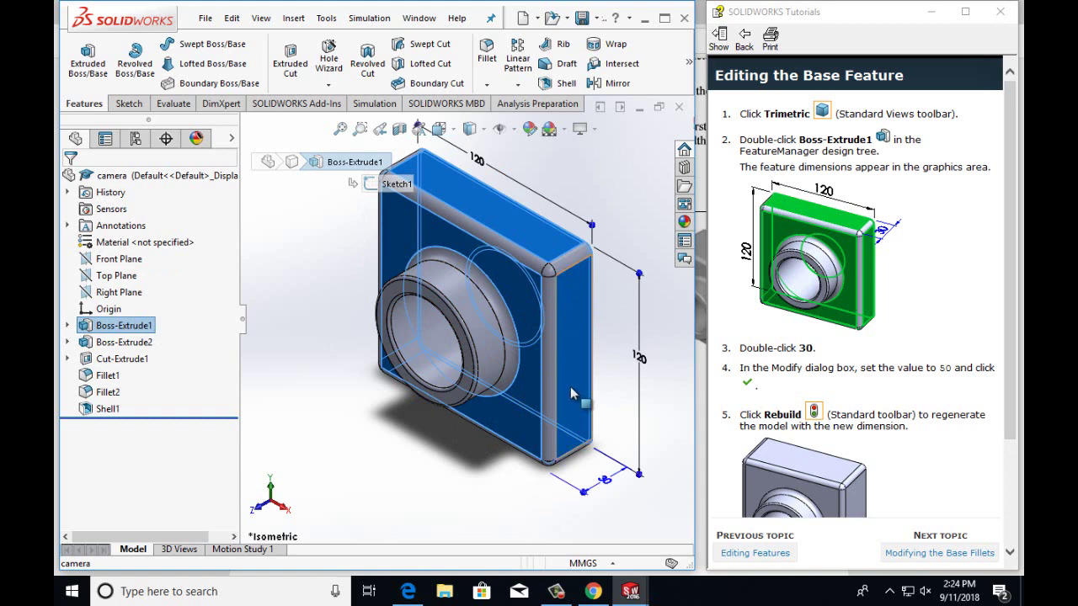
right_click(132, 332)
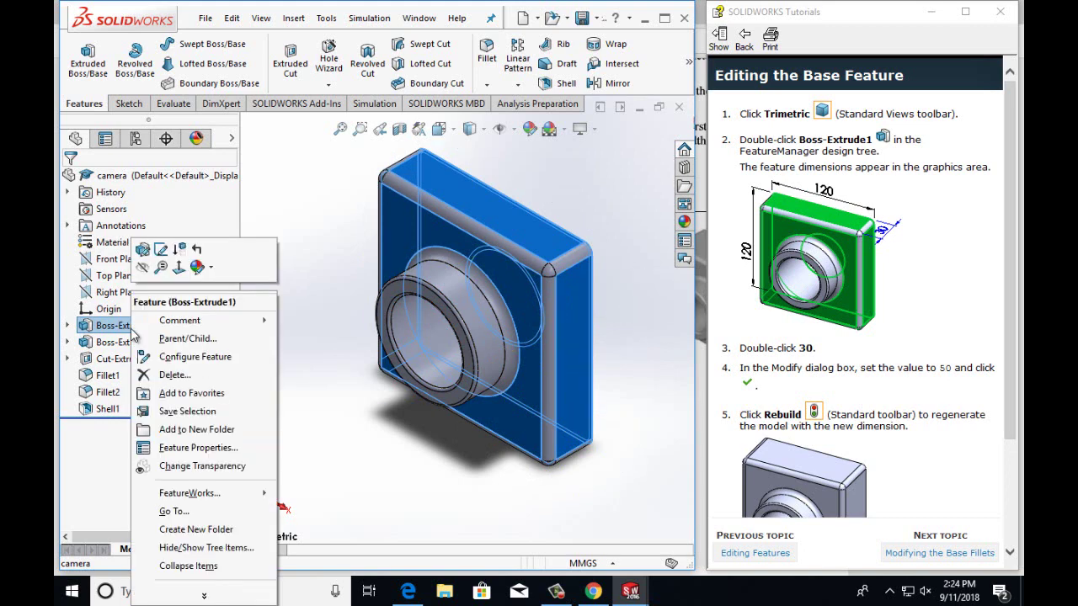
click(142, 250)
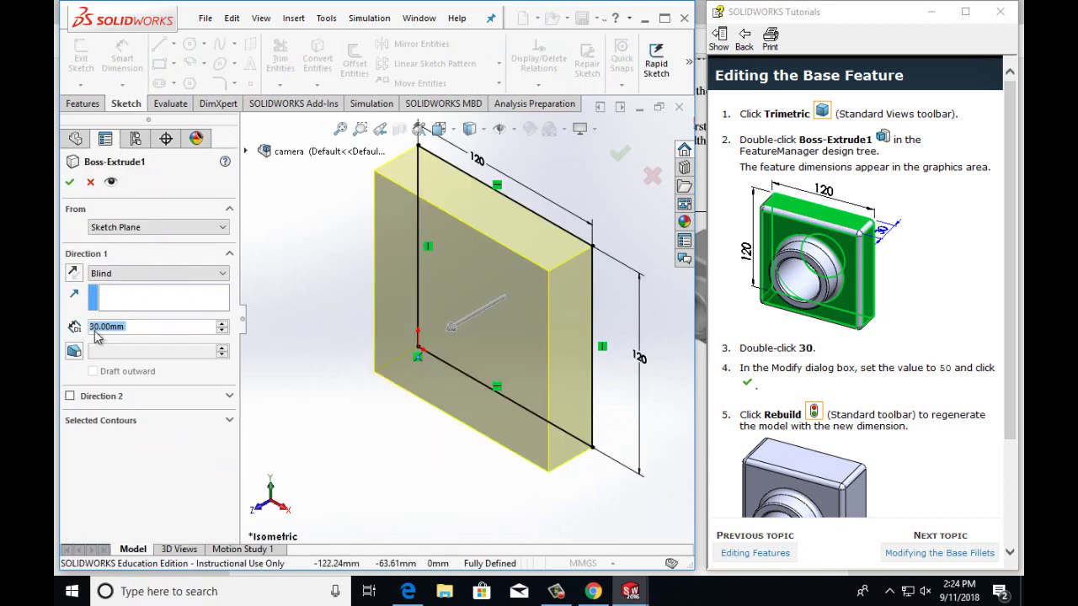
right_click(94, 329)
key(BackSpace)
text(5)
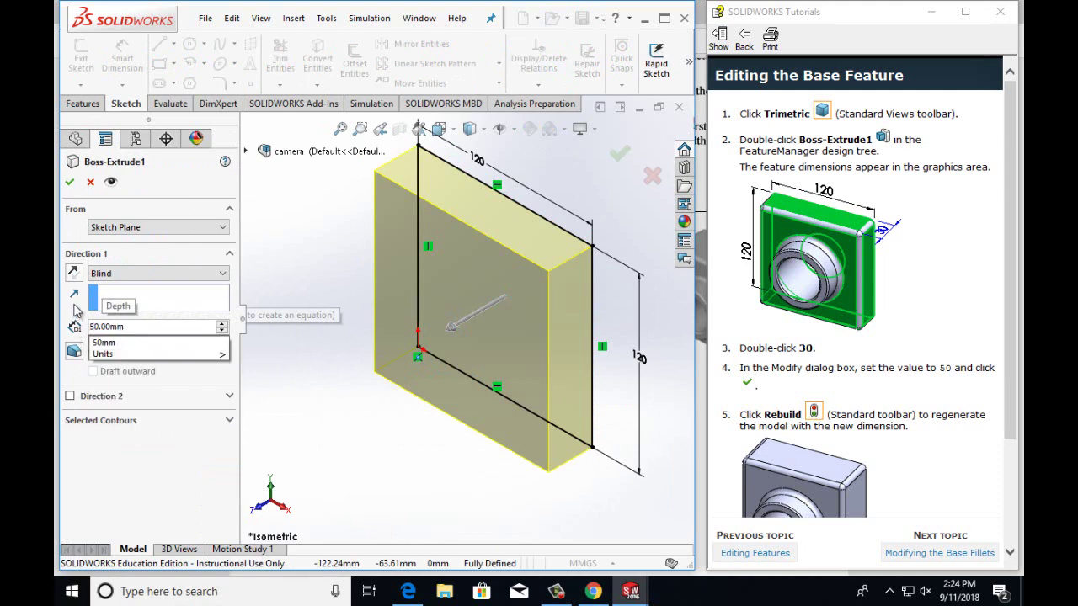
key(Return)
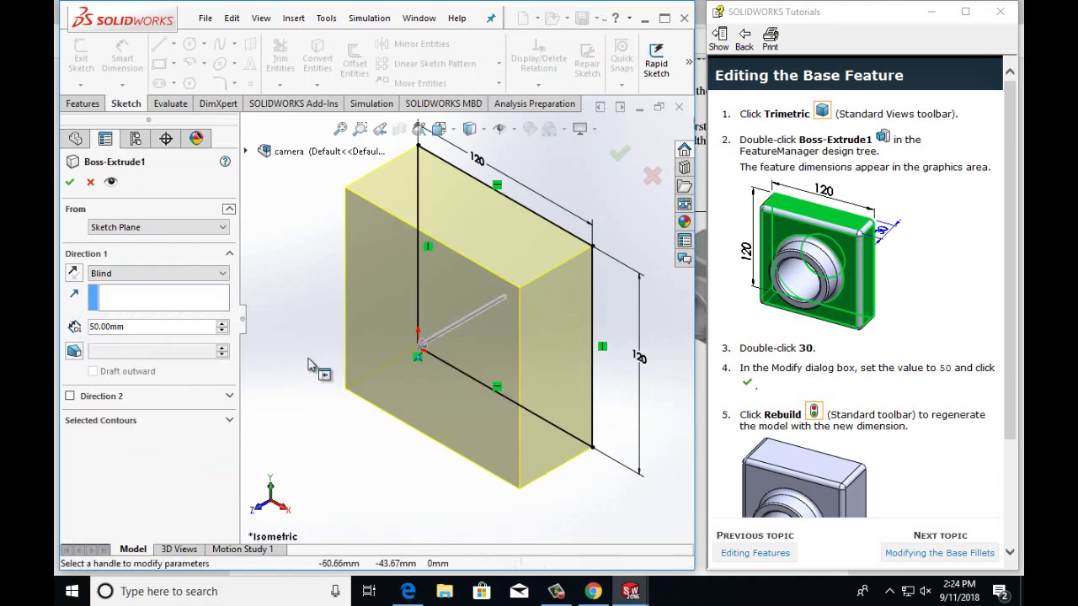
click(69, 182)
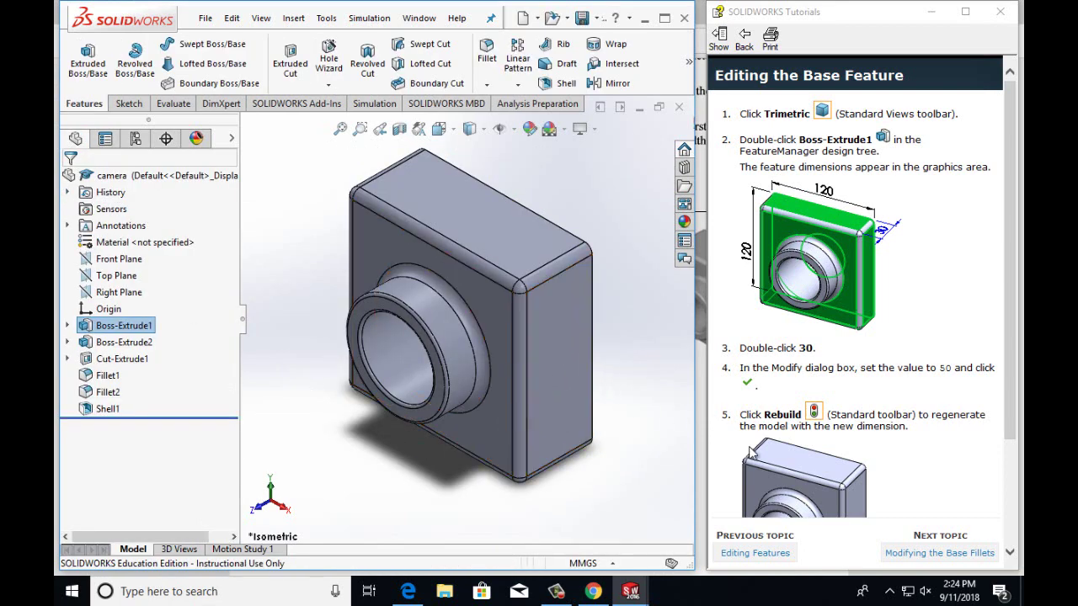
scroll(752, 453, down, 3)
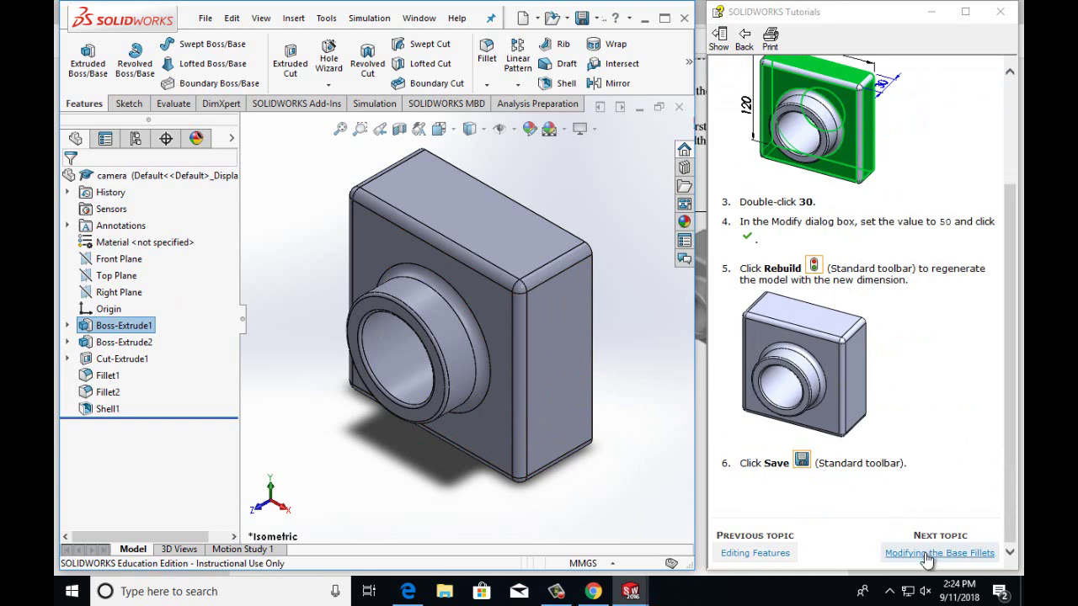
Save the camera part and advance to the 'Modifying the Base Fillets' tutorial page.
click(205, 19)
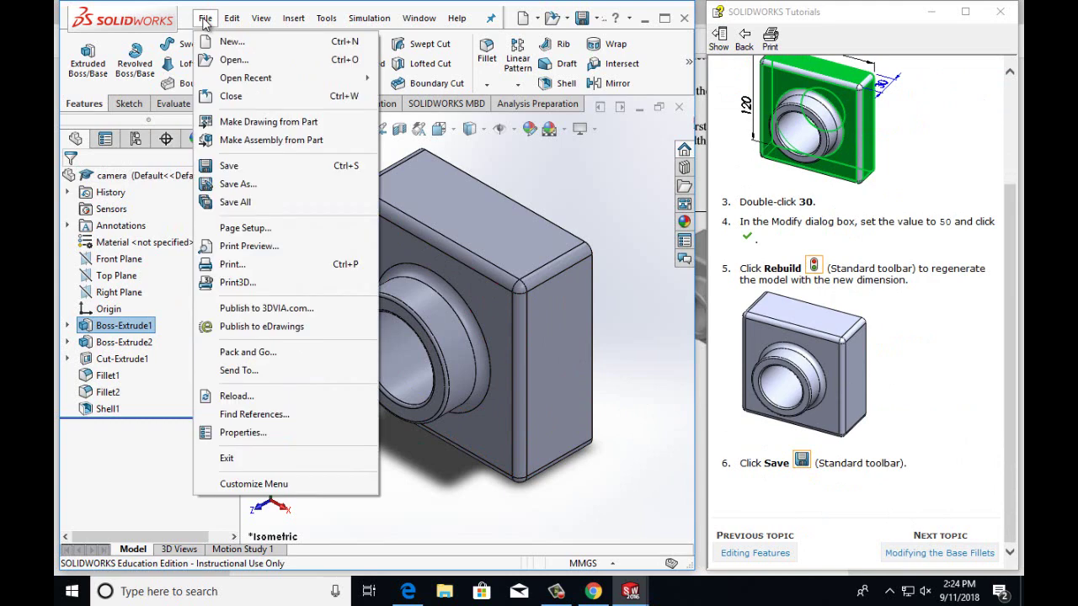
click(337, 166)
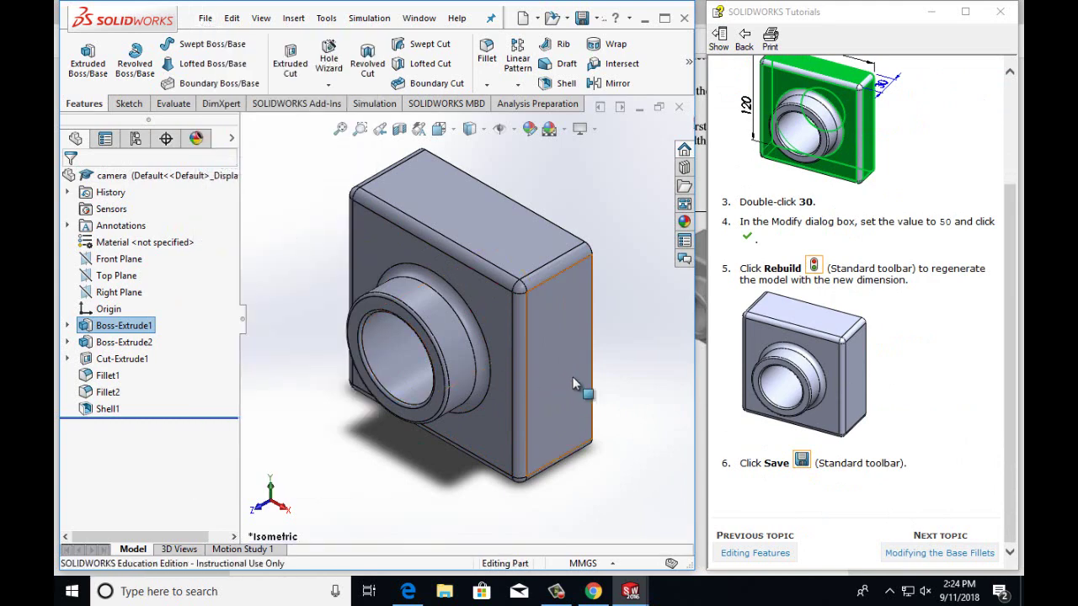
click(891, 553)
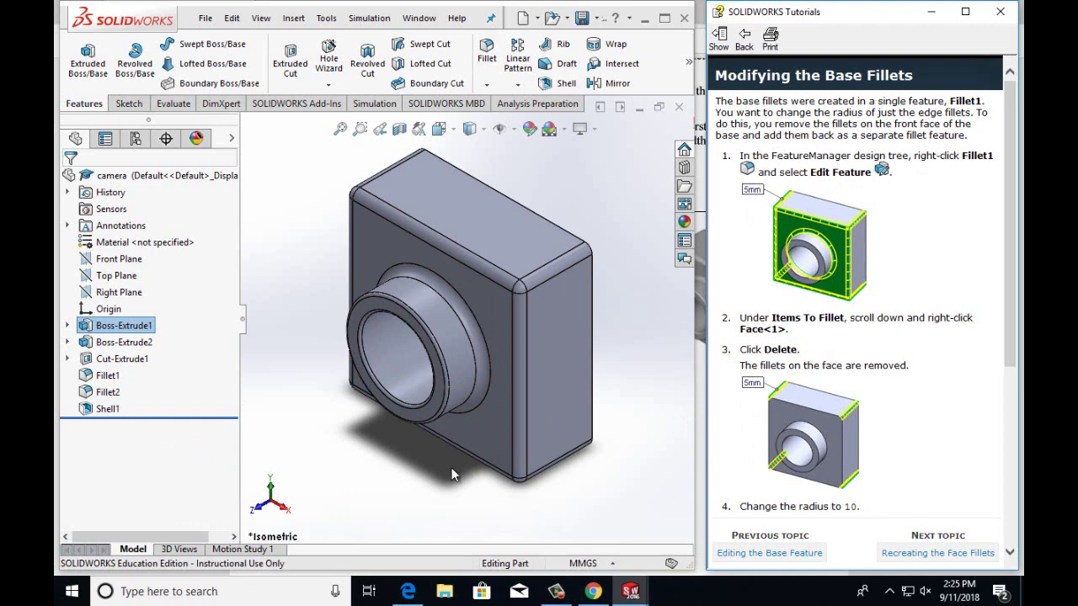
Change Fillet1's radius from 5 mm to 10 mm and let the camera part rebuild.
right_click(107, 378)
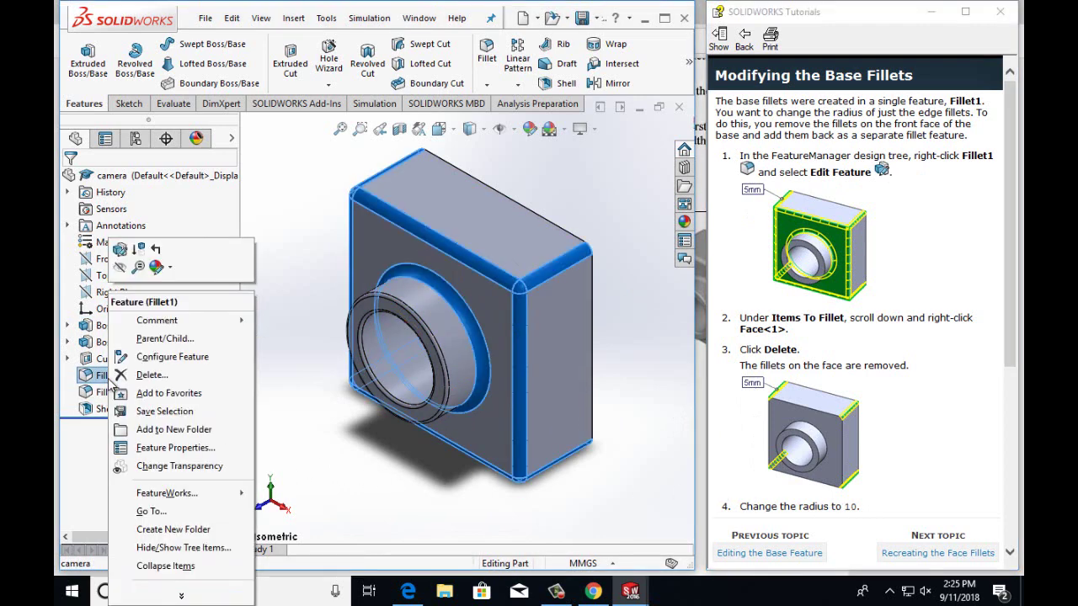
click(122, 252)
click(95, 472)
click(95, 470)
key(BackSpace)
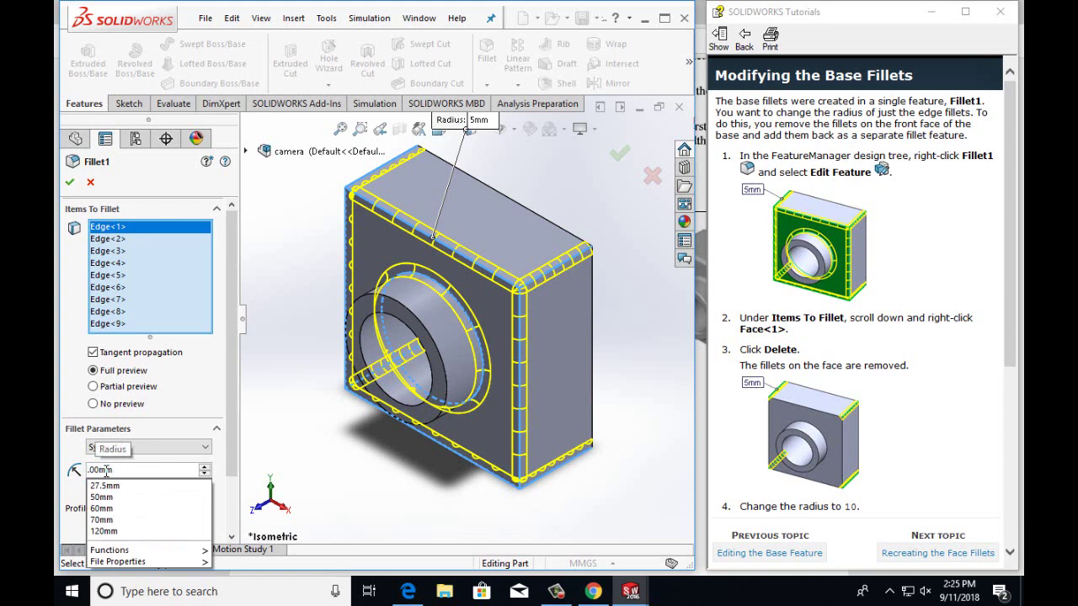
text(10)
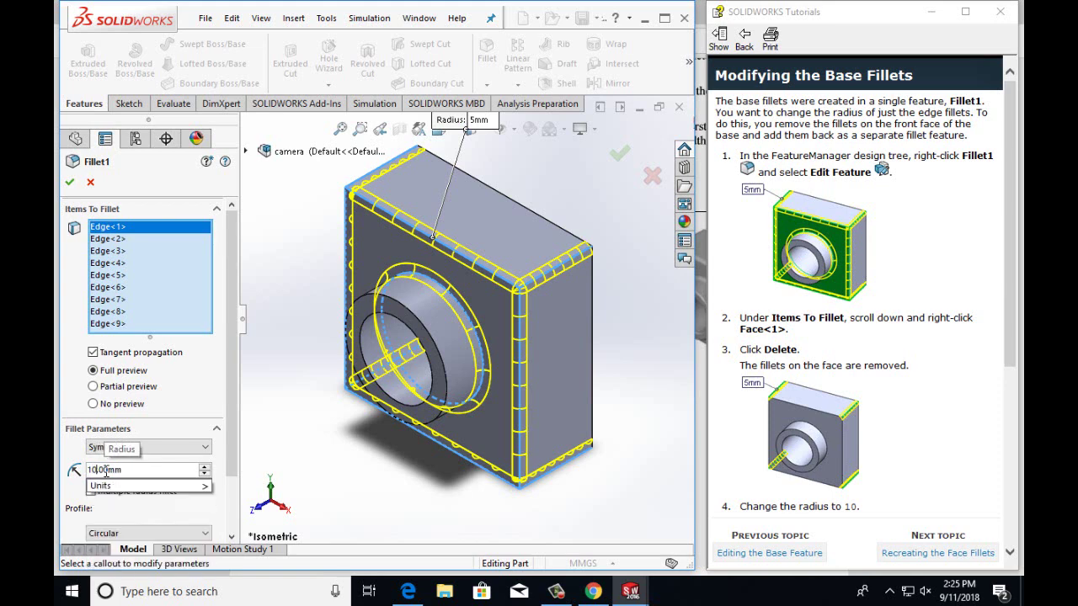
key(Return)
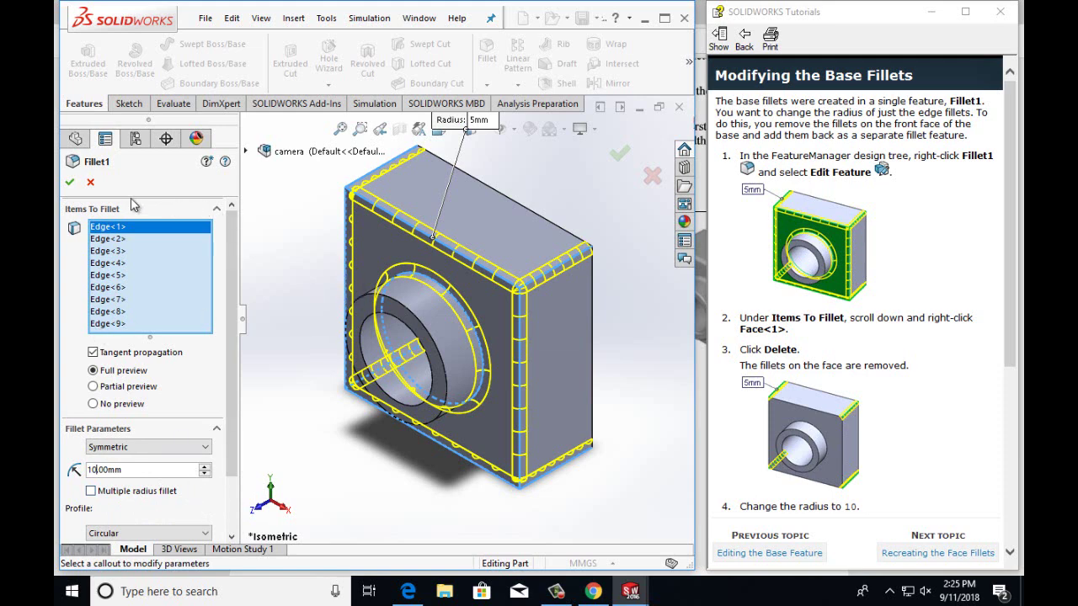
click(71, 183)
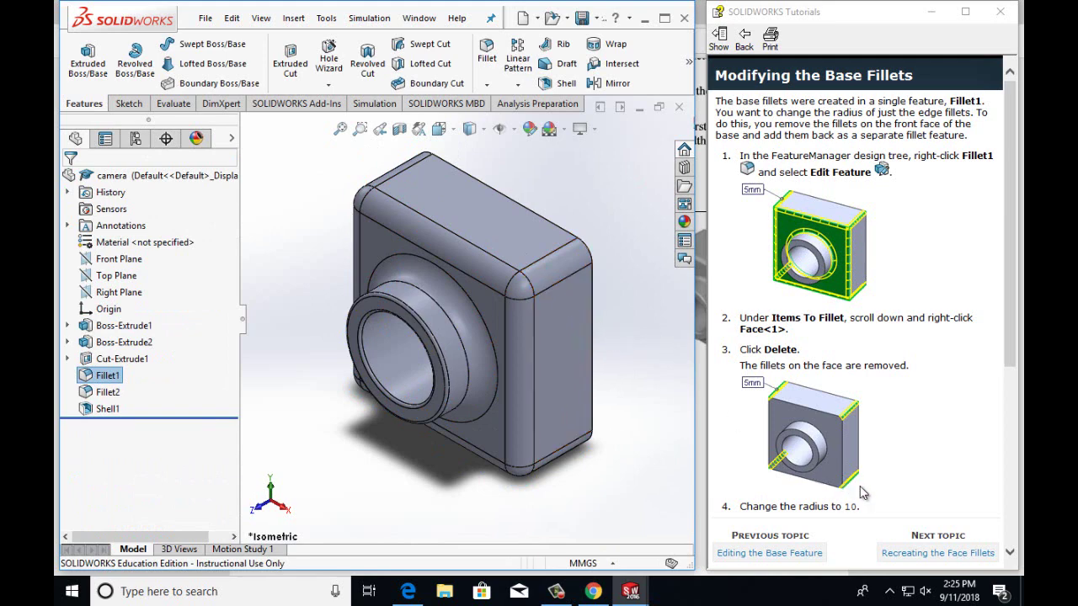
scroll(864, 494, down, 2)
scroll(865, 494, down, 2)
scroll(865, 494, down, 4)
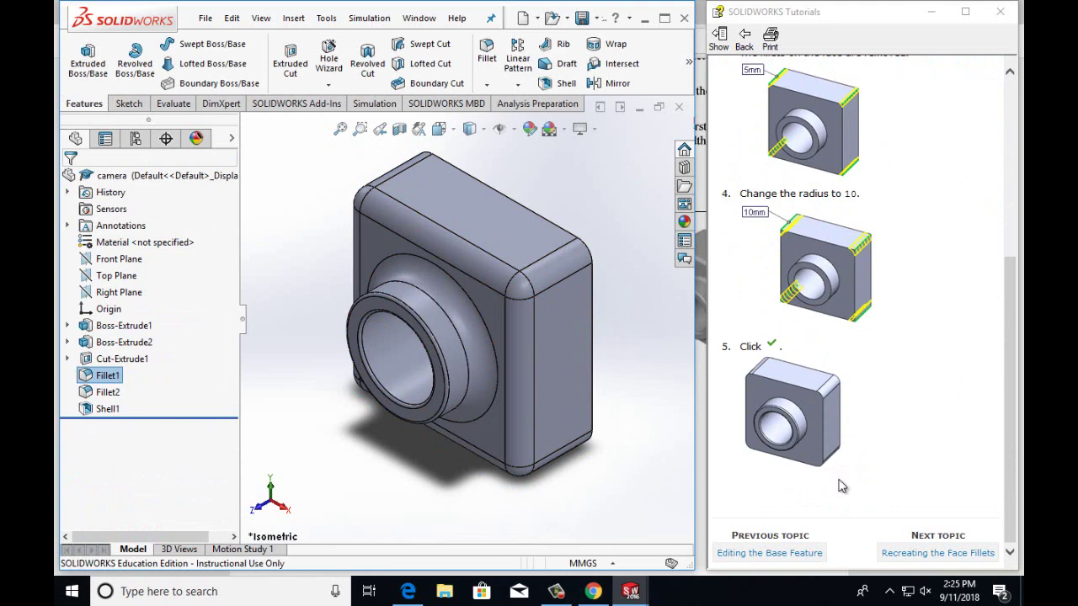
Read through 'Recreating the Face Fillets', then continue to 'Adding a Realistic Appearance'.
click(931, 555)
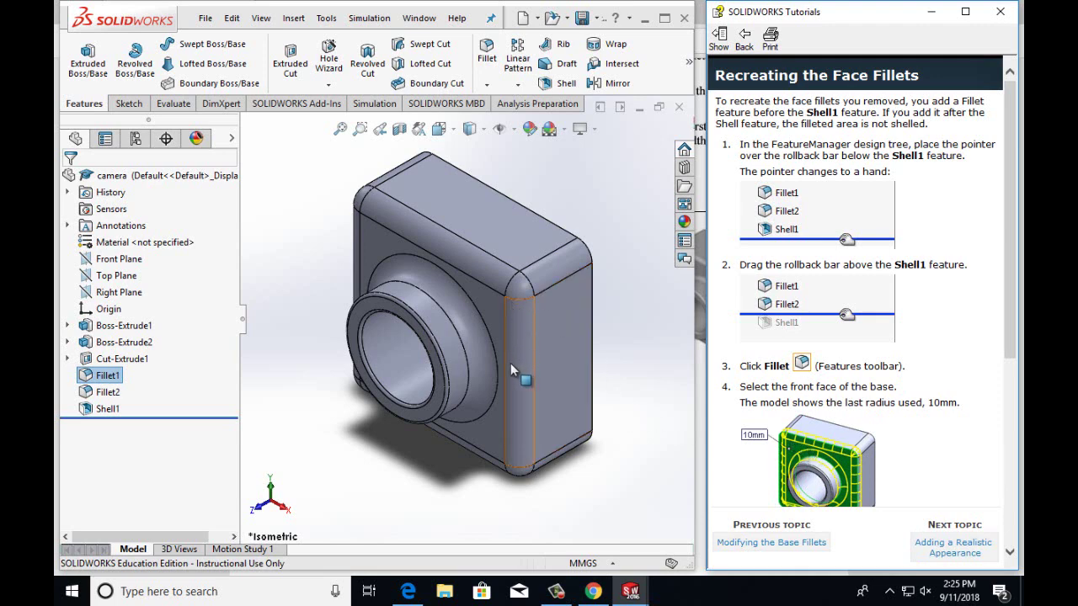
scroll(871, 397, down, 5)
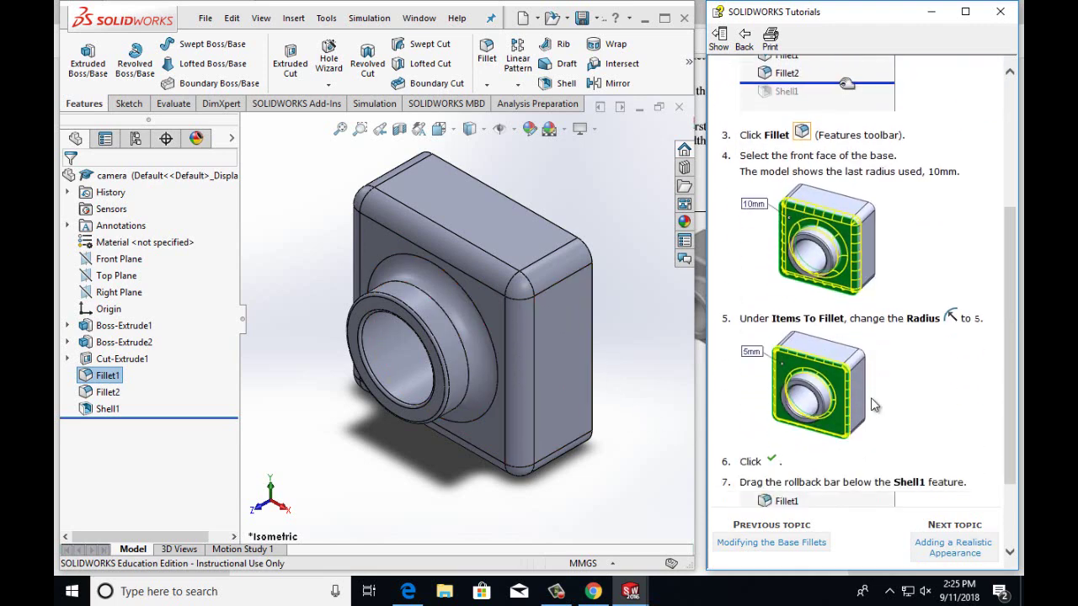
scroll(871, 397, down, 3)
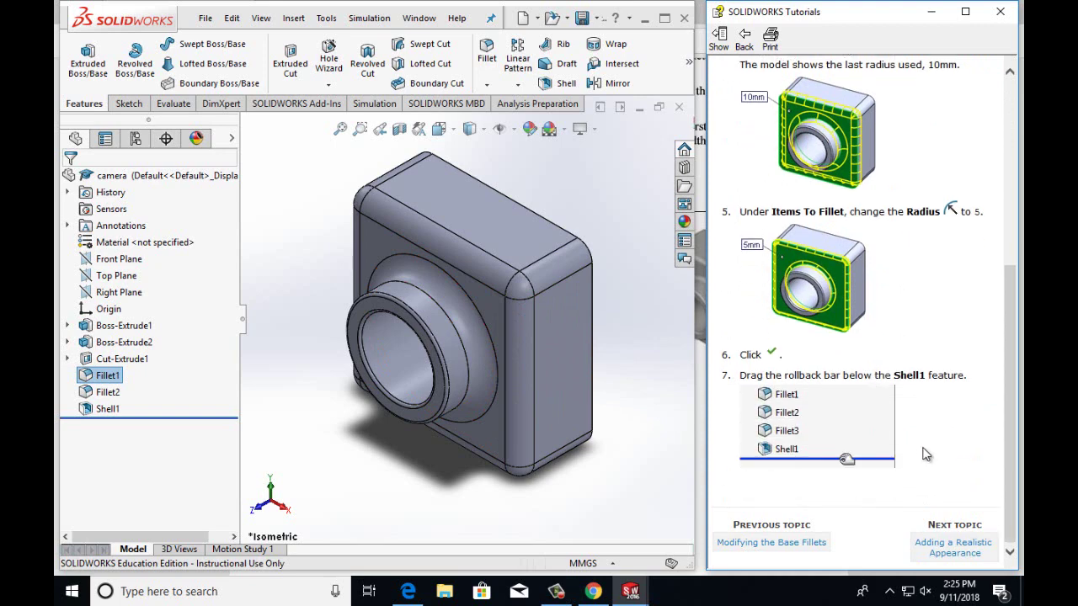
click(970, 549)
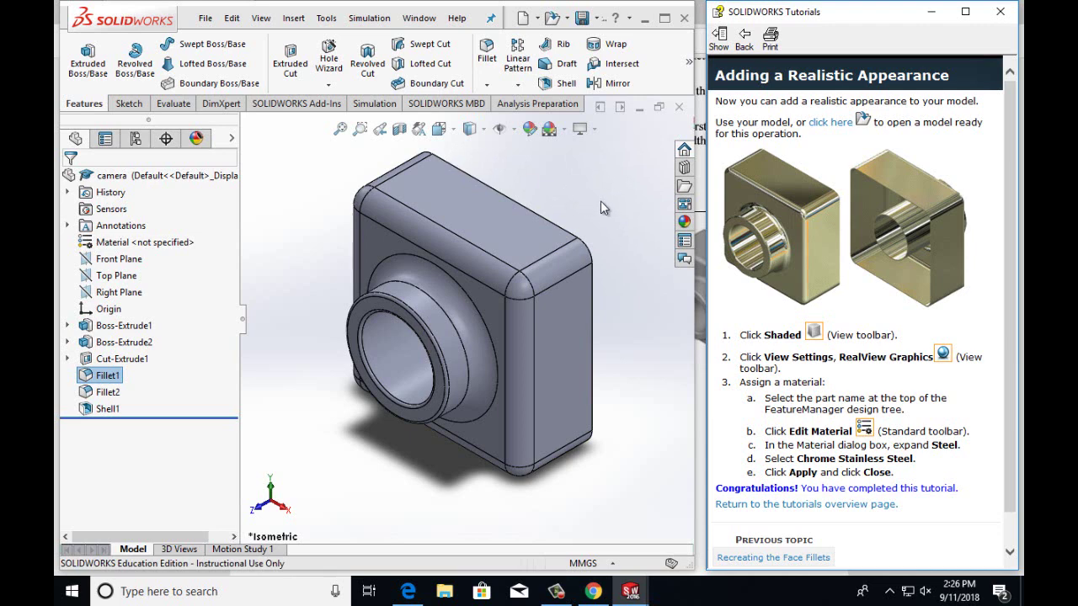
Look through the View menu options and close it without changing anything.
click(556, 591)
click(951, 522)
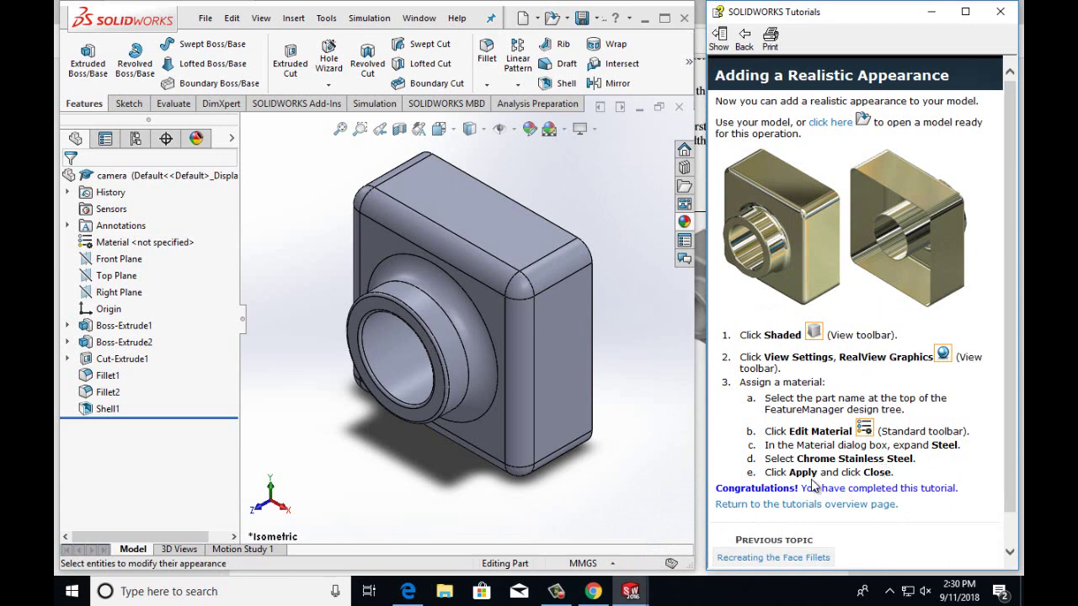
click(263, 20)
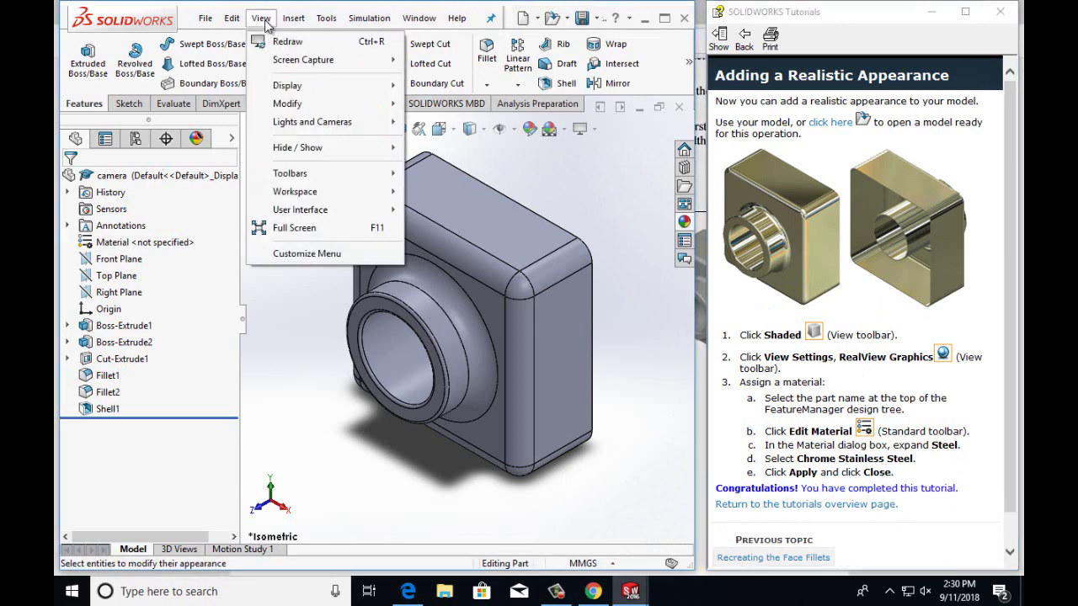
mouse_move(284, 87)
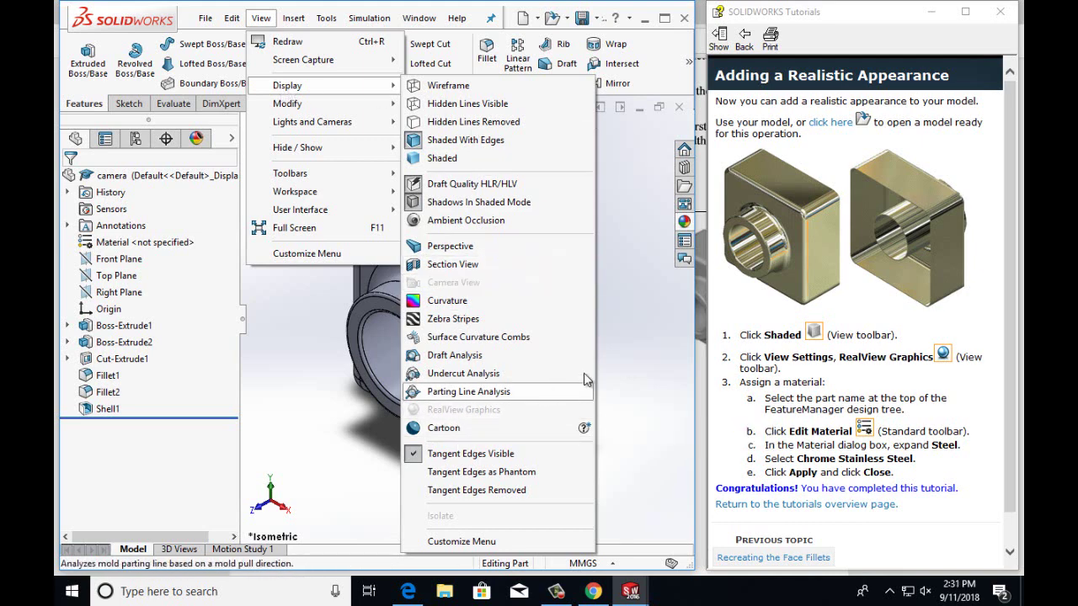
click(632, 342)
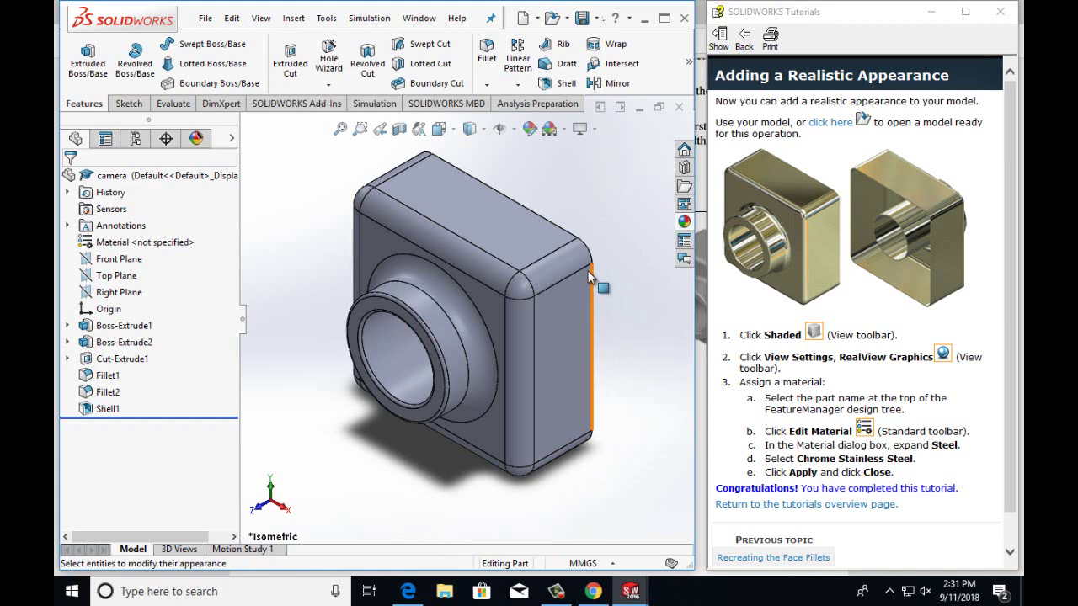
Try red, blue, magenta and a red checkered texture, then settle on plain olive.
click(530, 128)
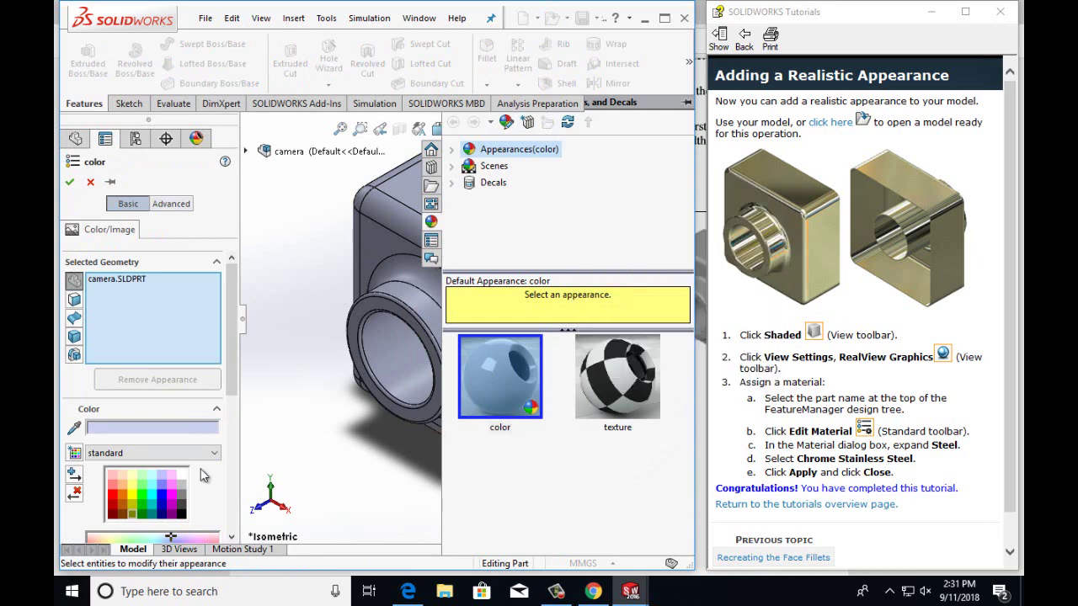
click(116, 503)
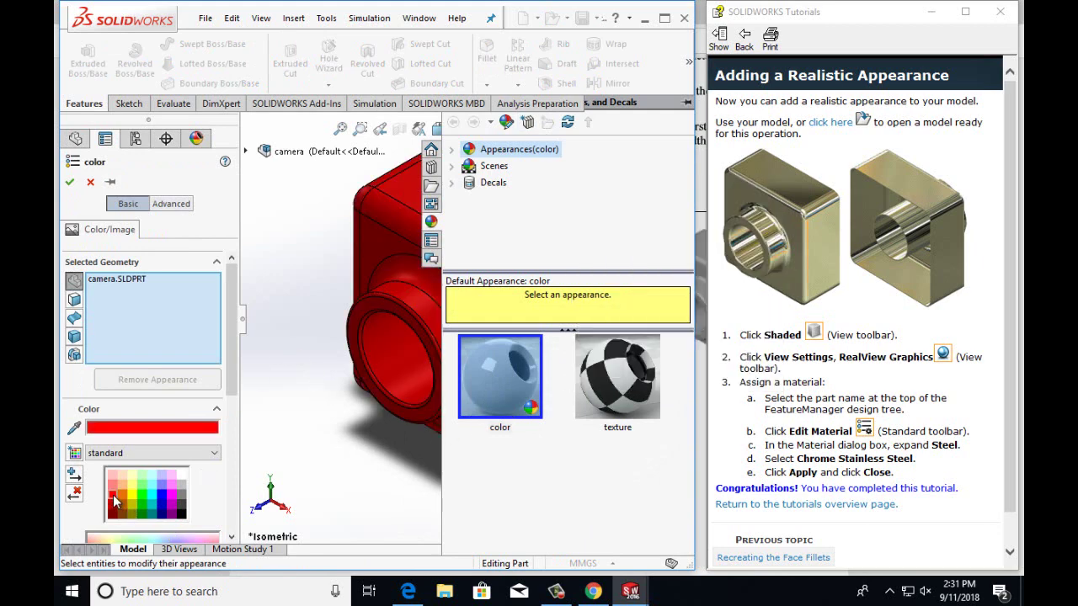
click(163, 498)
click(172, 500)
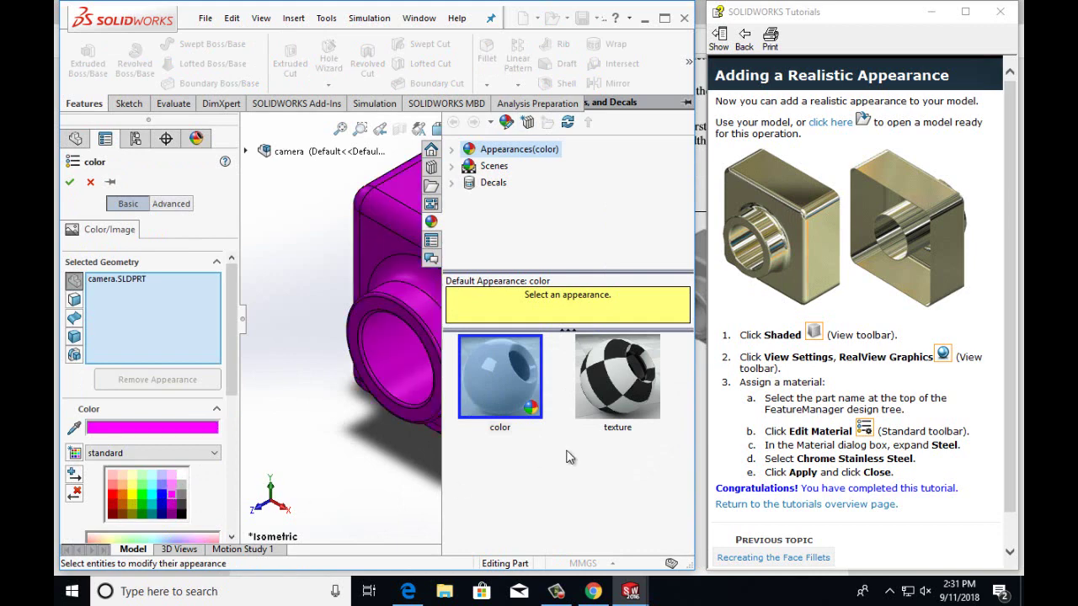
click(615, 409)
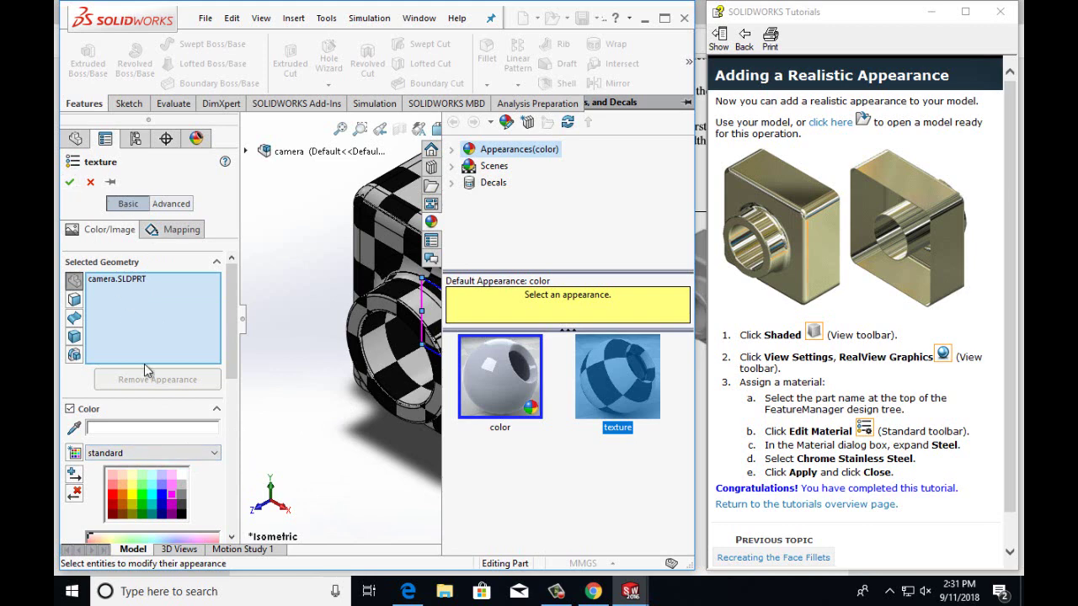
click(113, 498)
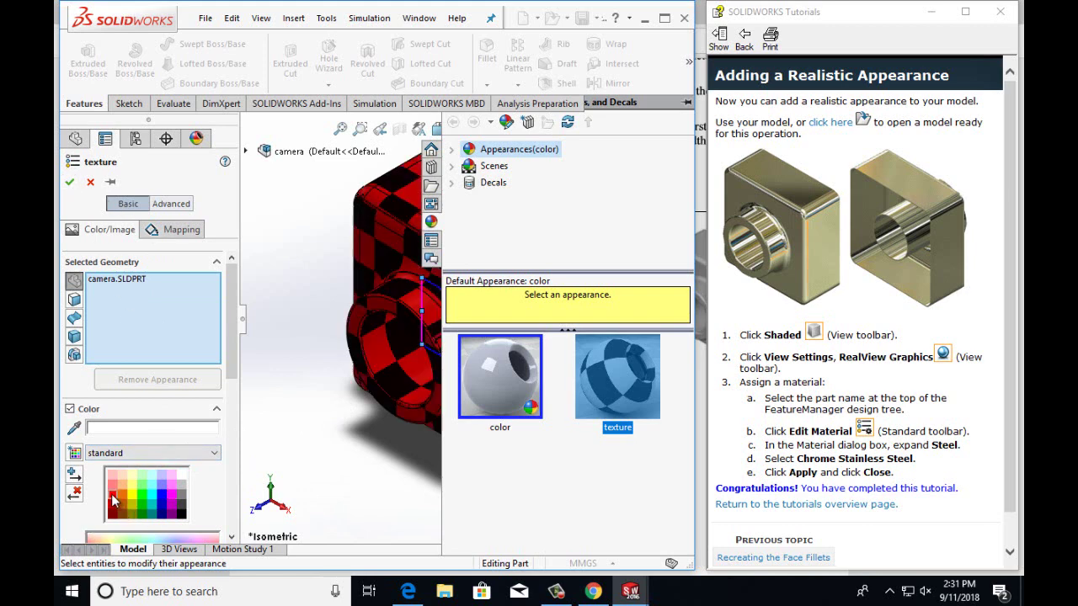
click(503, 376)
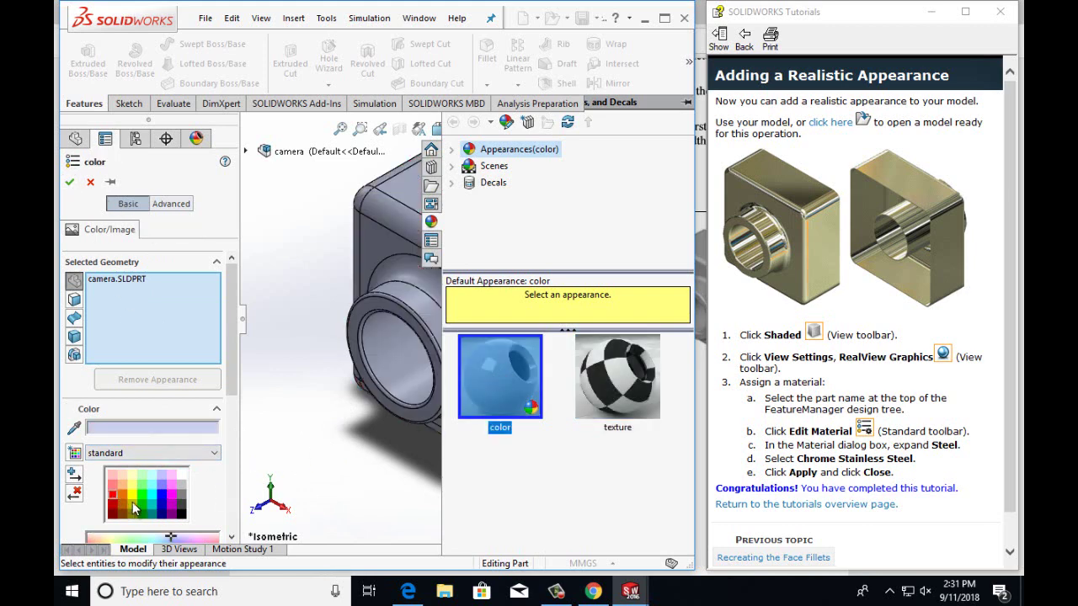
click(135, 510)
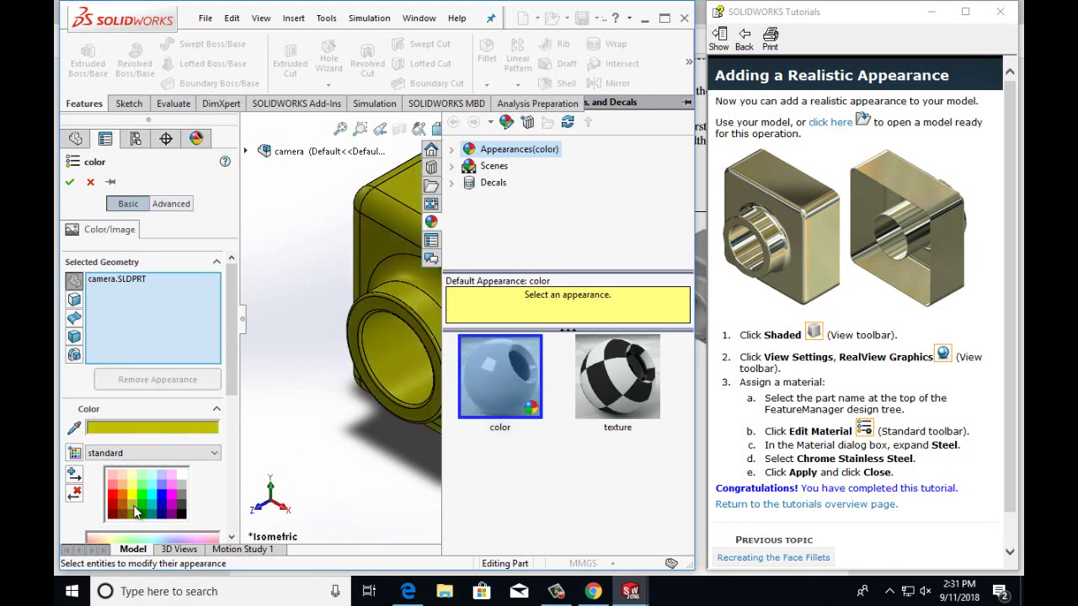
click(134, 515)
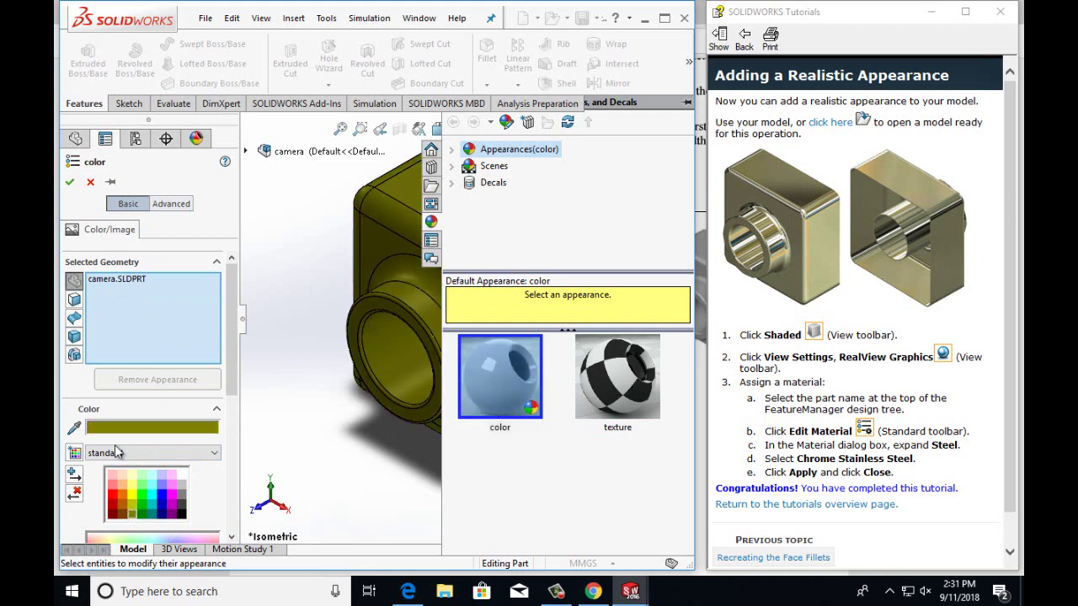
click(70, 183)
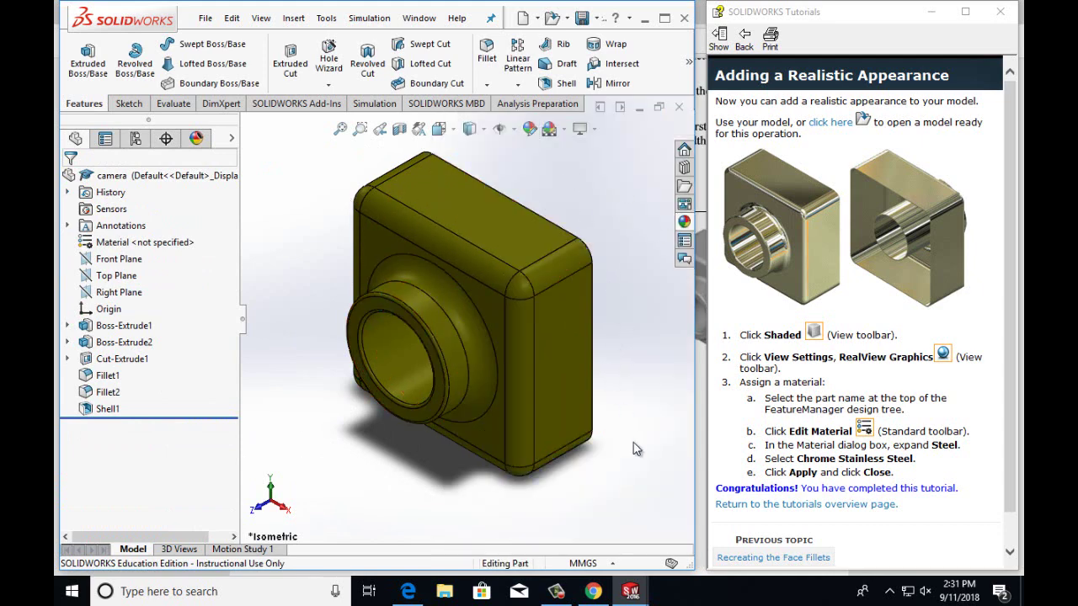
key(Left)
key(Left)
key(Left)
key(Left)
key(Left)
key(Left)
key(Up)
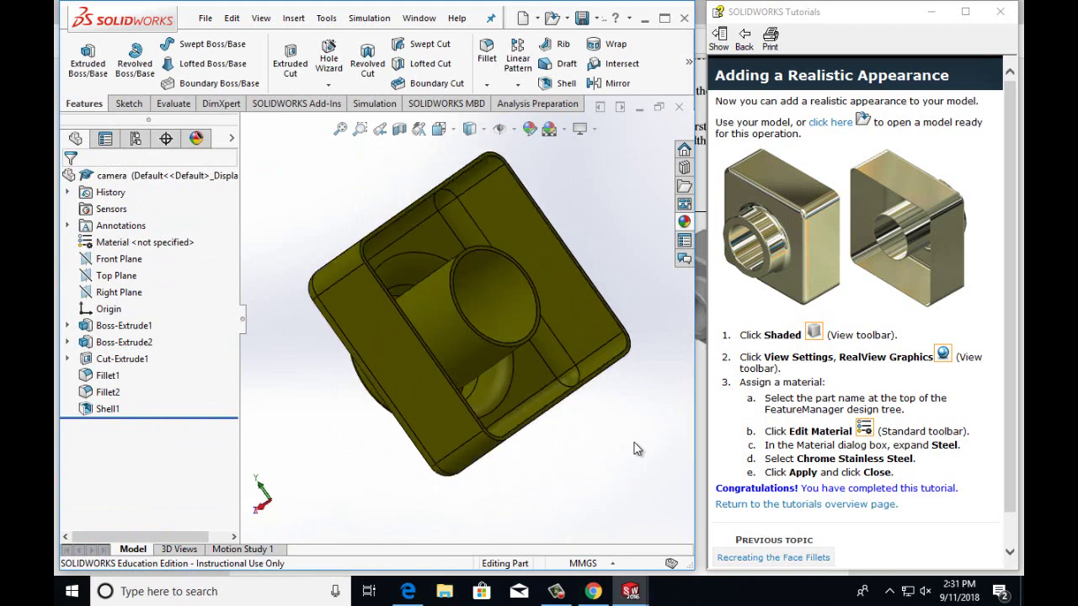
drag(970, 493, 716, 490)
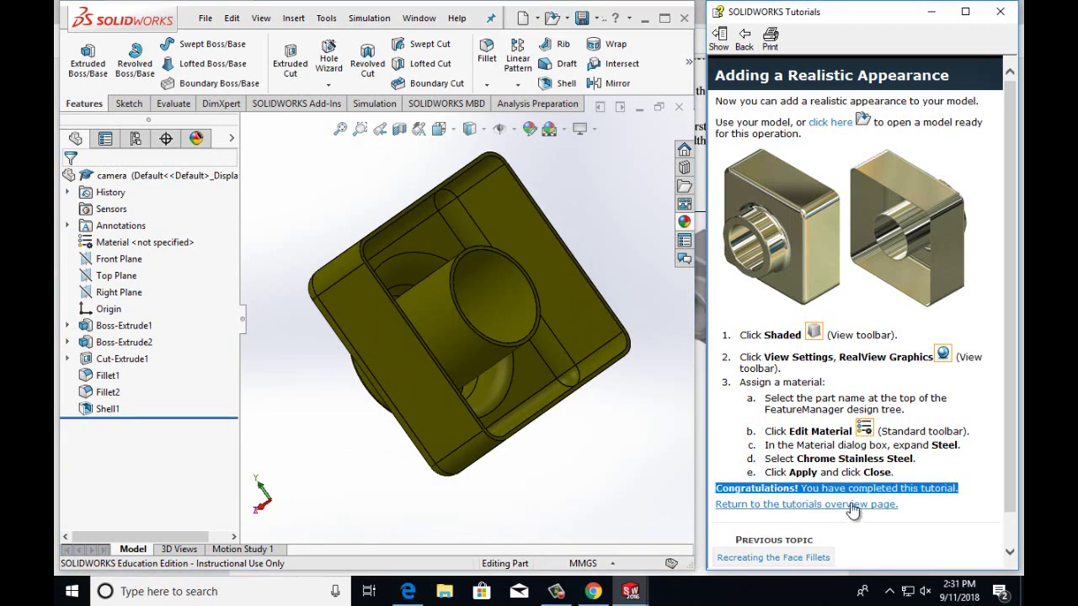
click(589, 478)
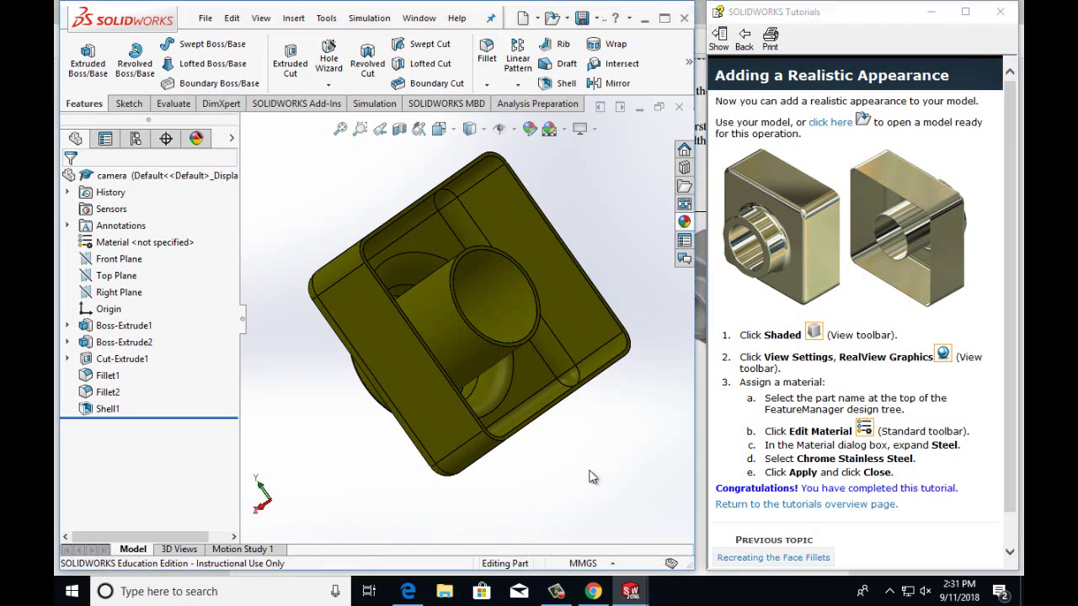
key(ctrl+7)
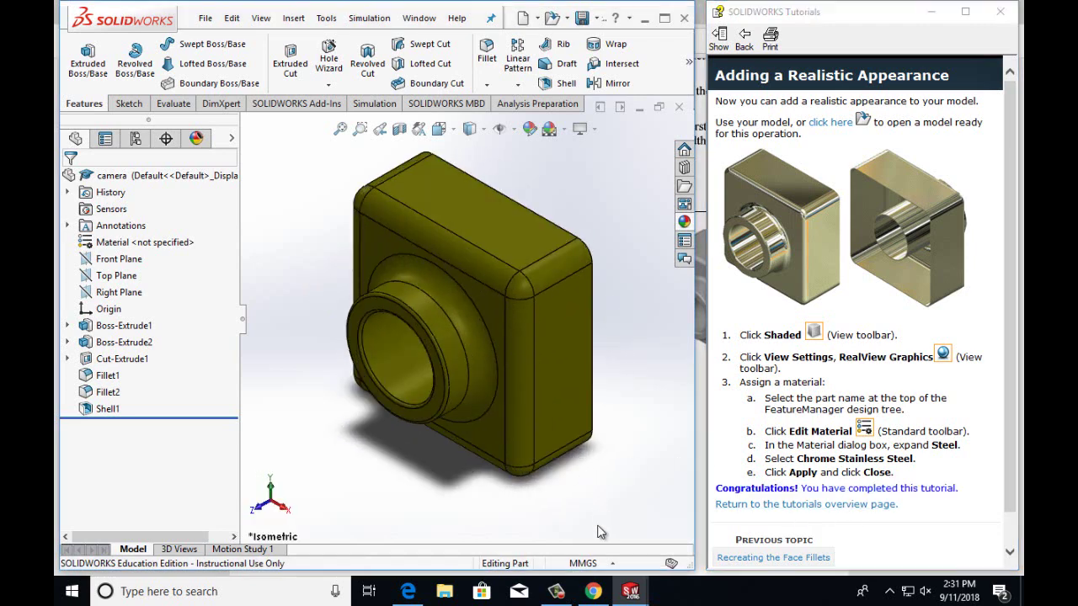
In the Student Guide PDF, highlight the 'Lesson 1 – Parts' tutorial reference.
click(408, 591)
scroll(604, 320, down, 5)
scroll(604, 320, down, 5)
scroll(606, 307, up, 11)
scroll(589, 432, down, 1)
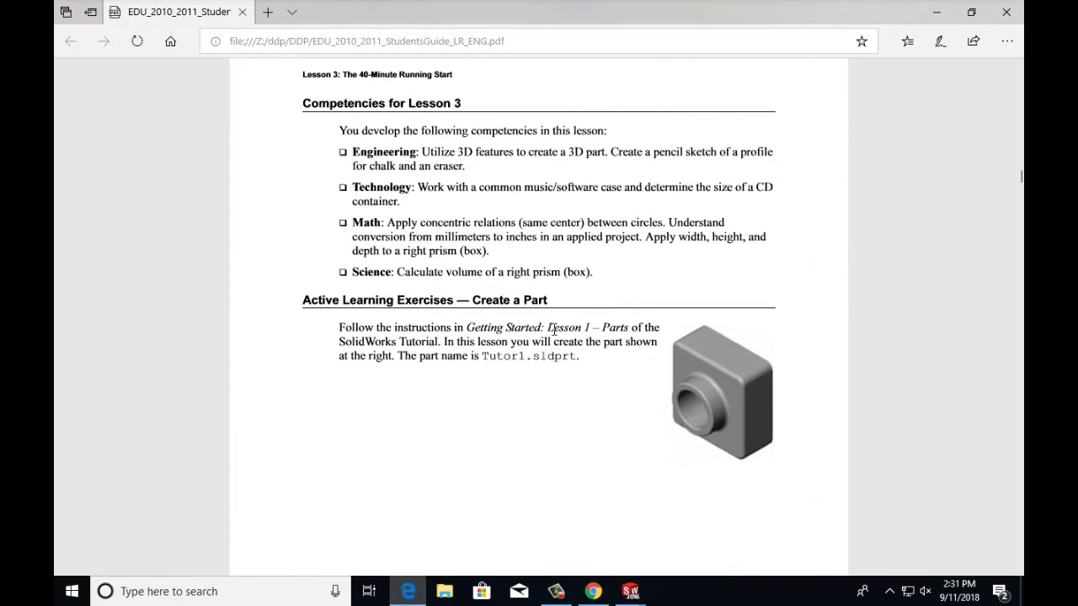
drag(491, 330, 632, 330)
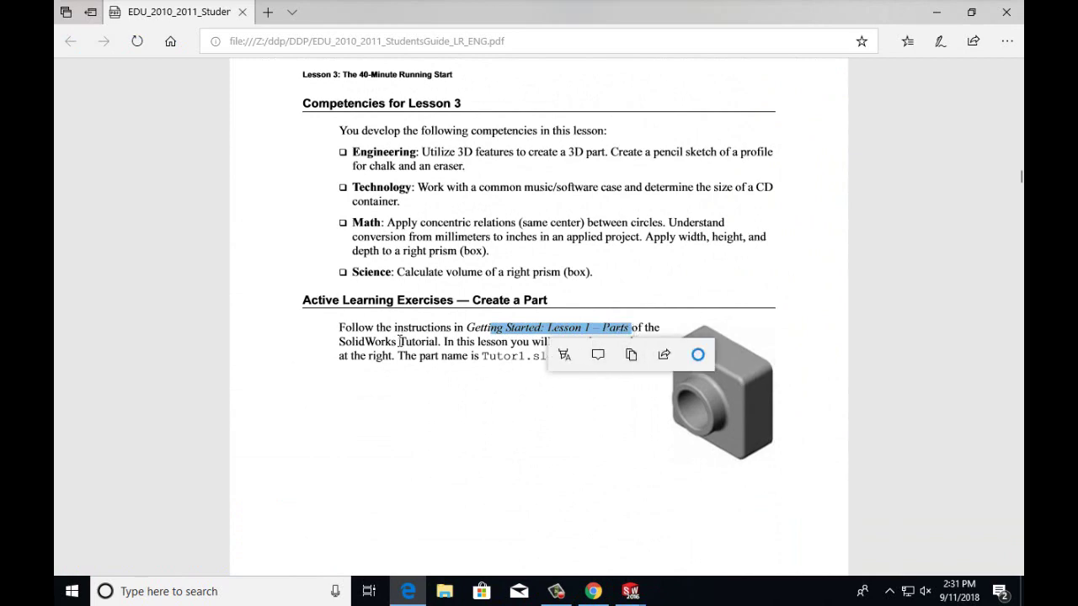
double_click(401, 341)
Scroll to Task 2, 'Calculating the Modification', noting the fixed base depth of 50.
scroll(575, 385, down, 10)
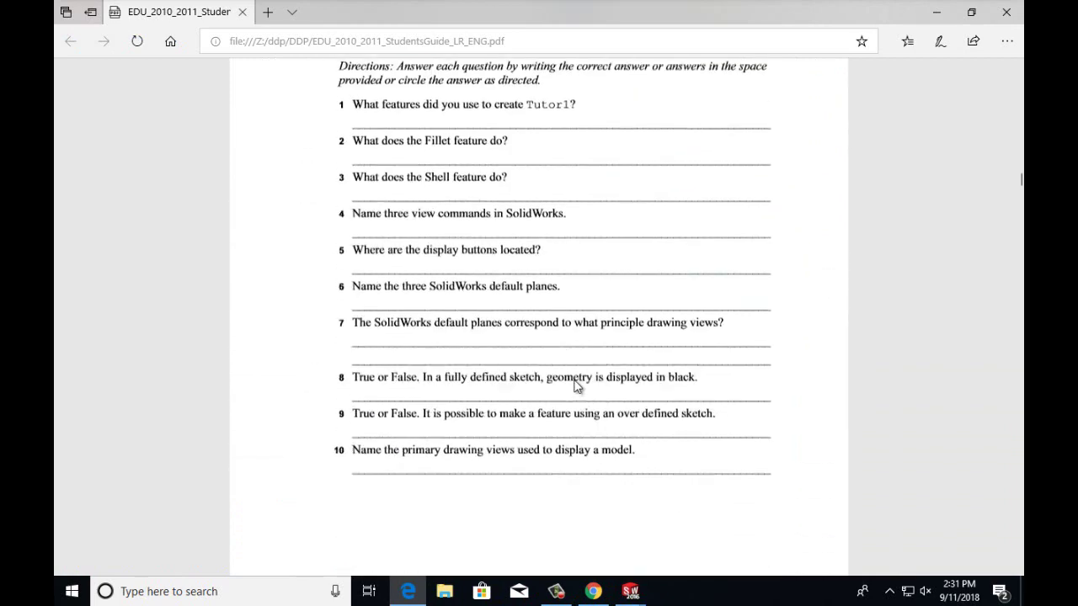
scroll(575, 385, down, 8)
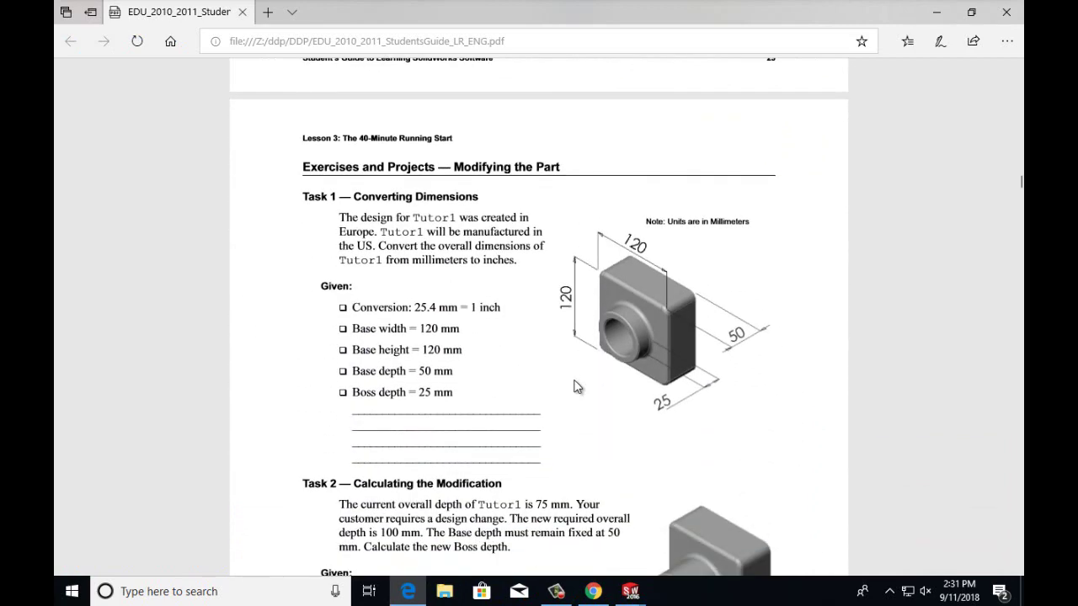
scroll(575, 384, down, 4)
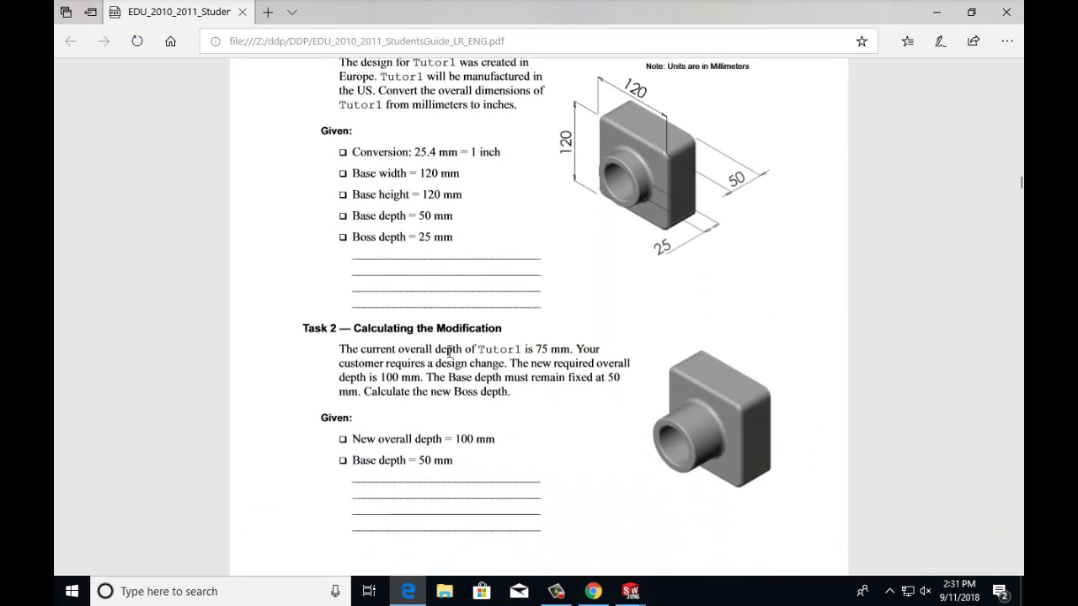
scroll(449, 408, down, 2)
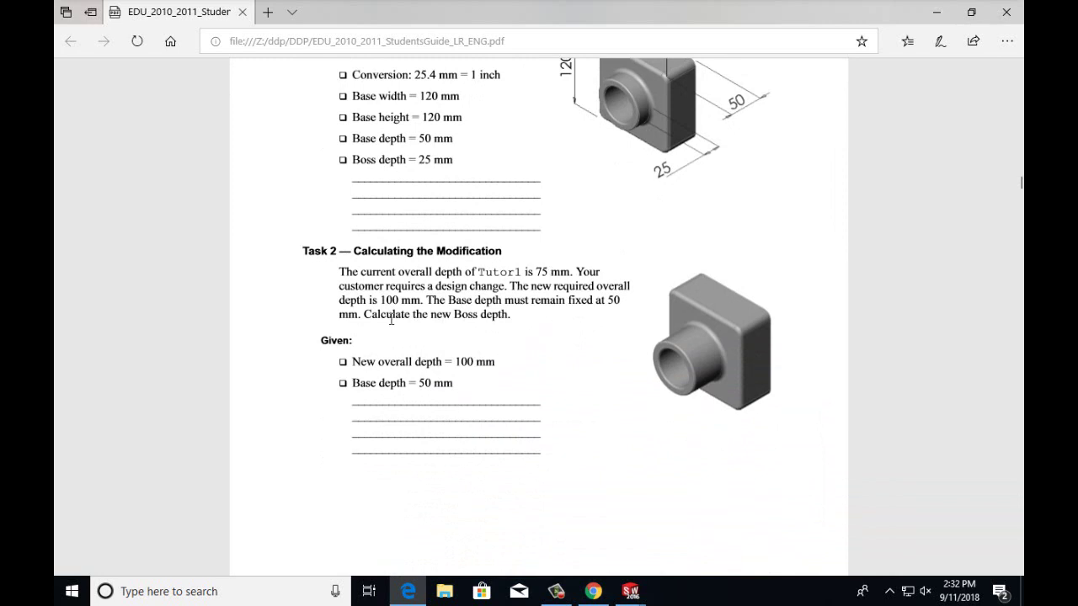
scroll(505, 385, down, 10)
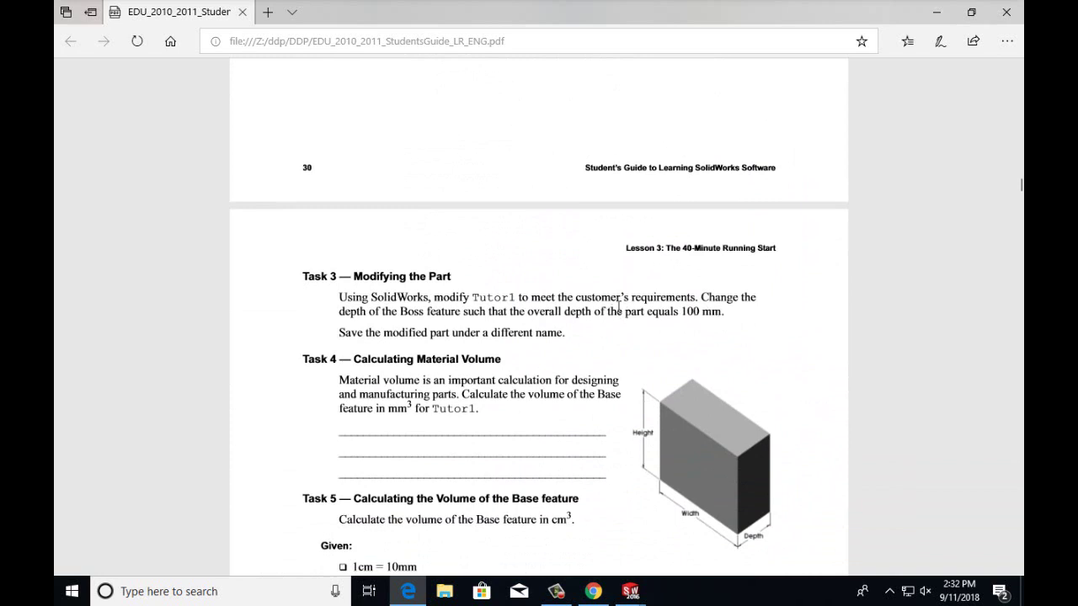
scroll(620, 308, up, 8)
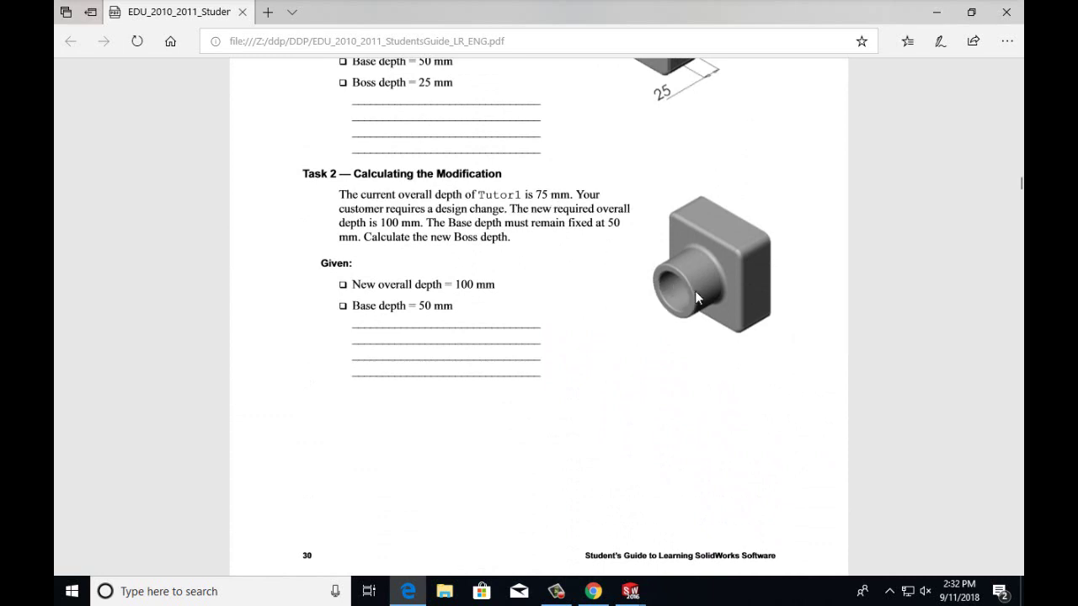
drag(625, 222, 605, 222)
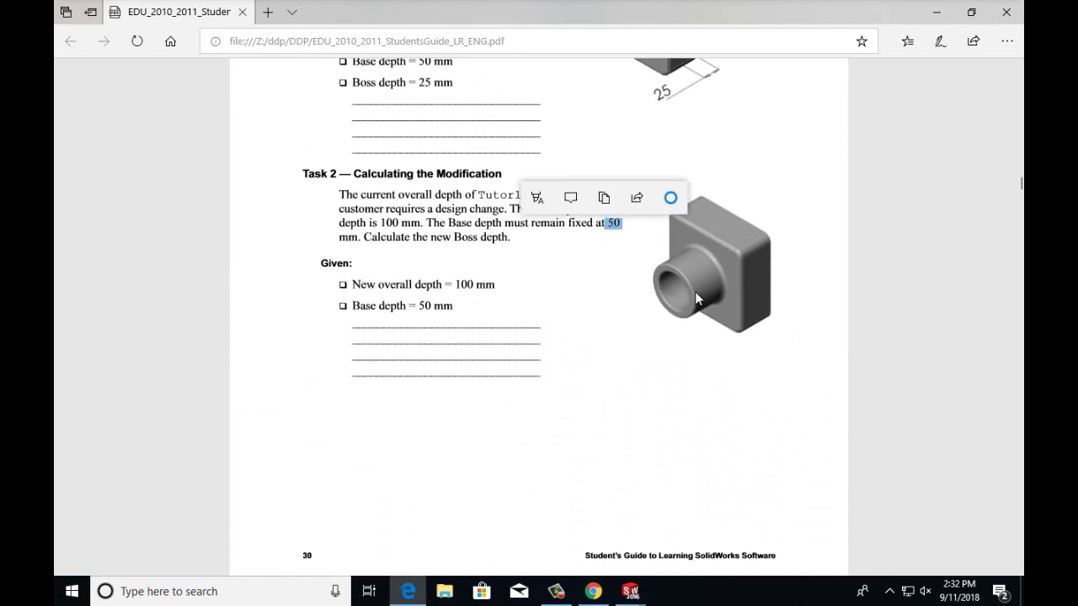
click(660, 333)
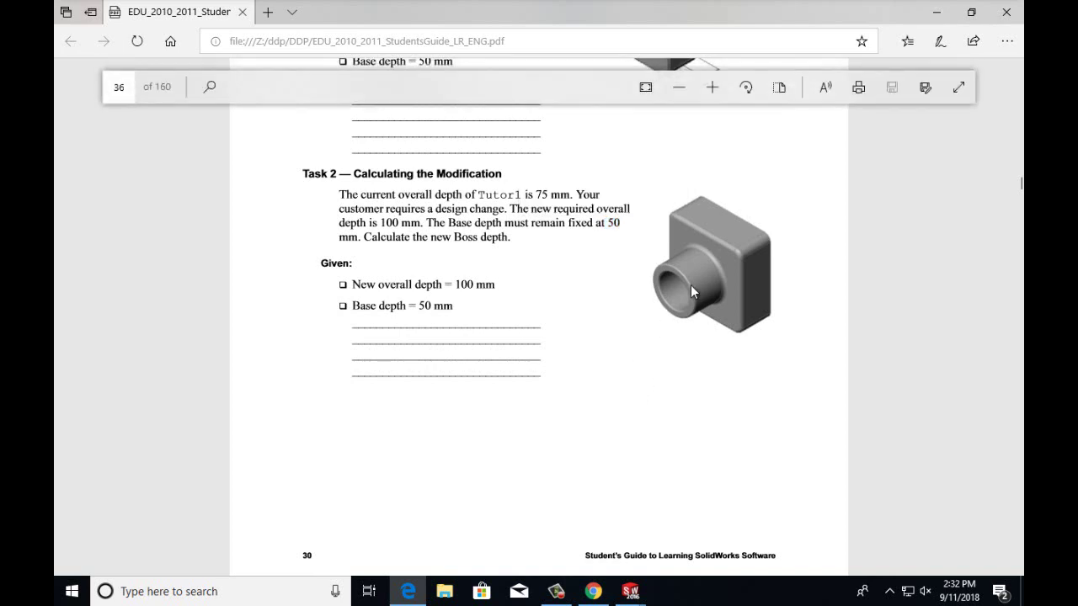
scroll(676, 406, down, 1)
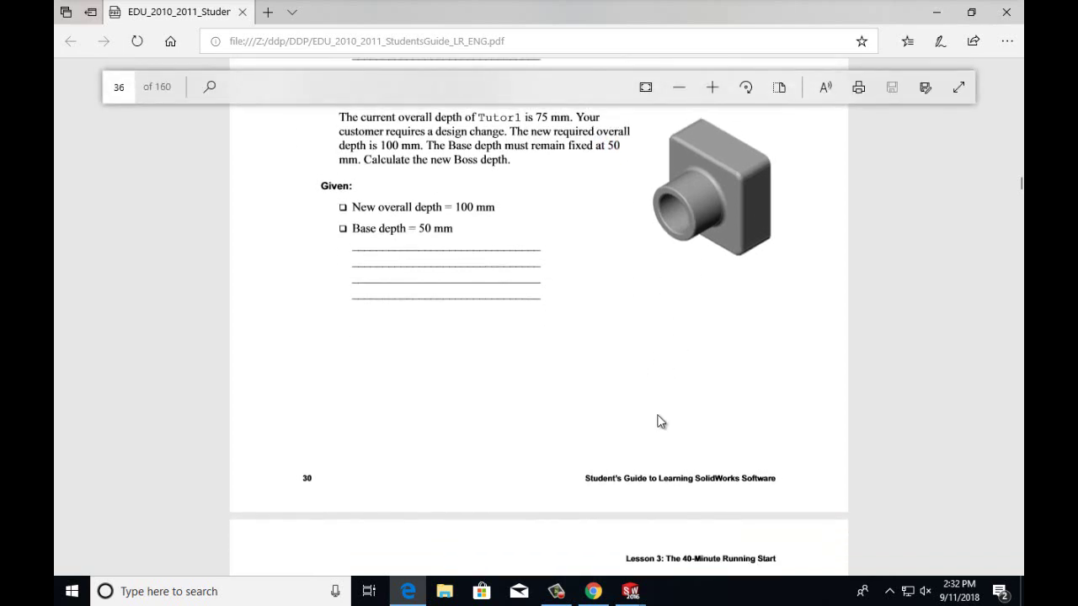
Set Boss-Extrude2's blind depth to 50 mm and confirm the change.
mouse_move(624, 592)
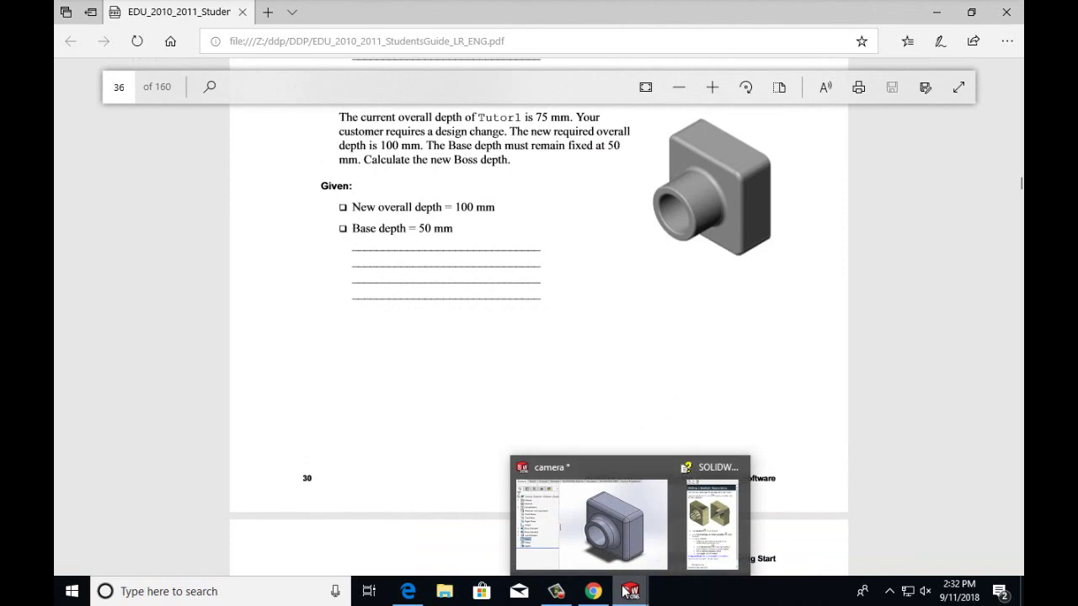
click(590, 517)
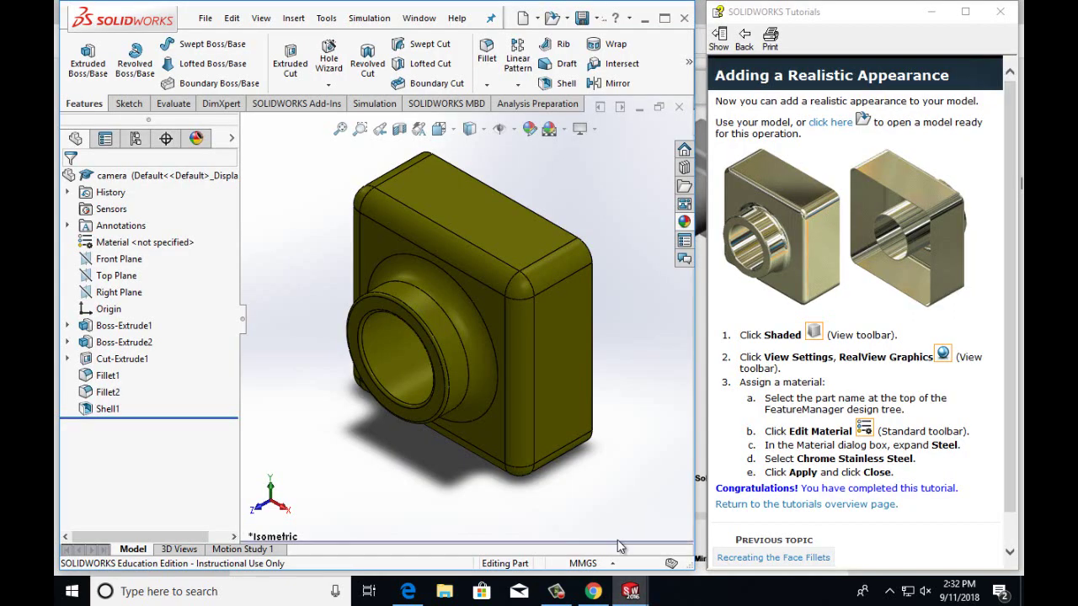
right_click(134, 349)
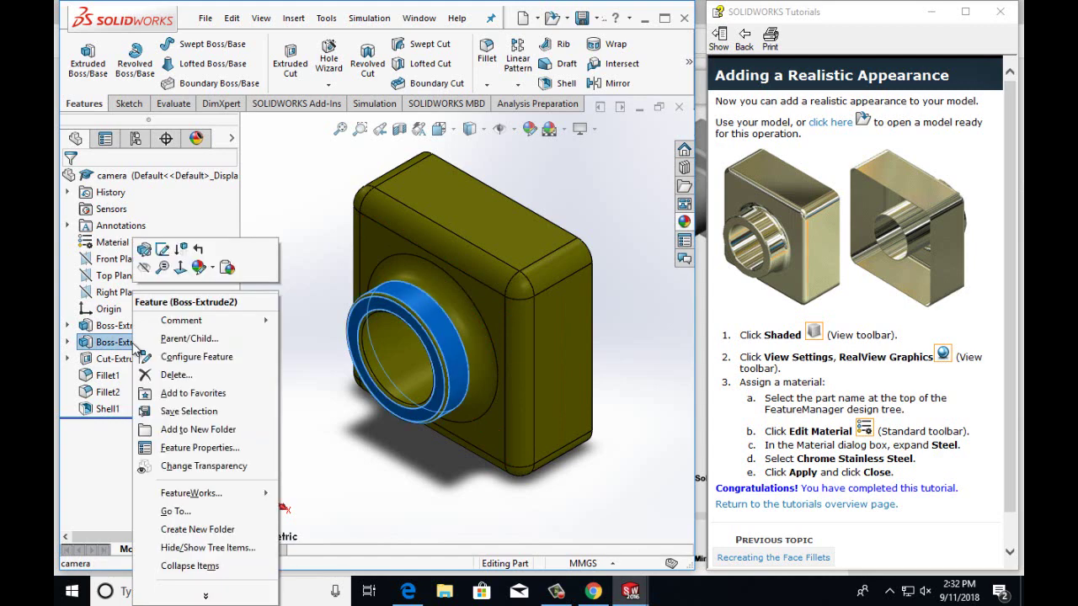
click(144, 250)
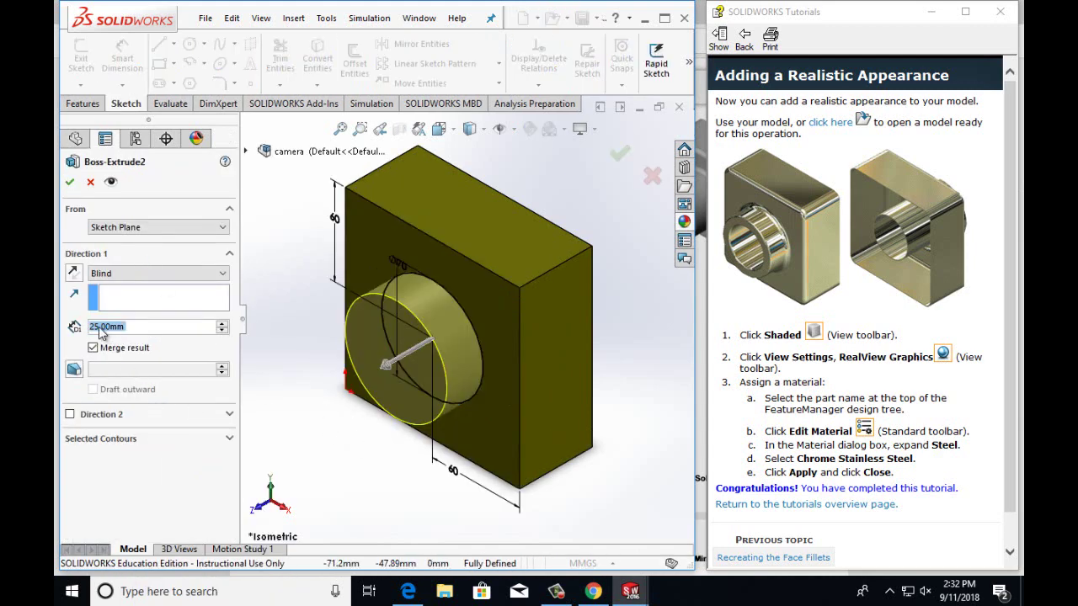
text(100mm)
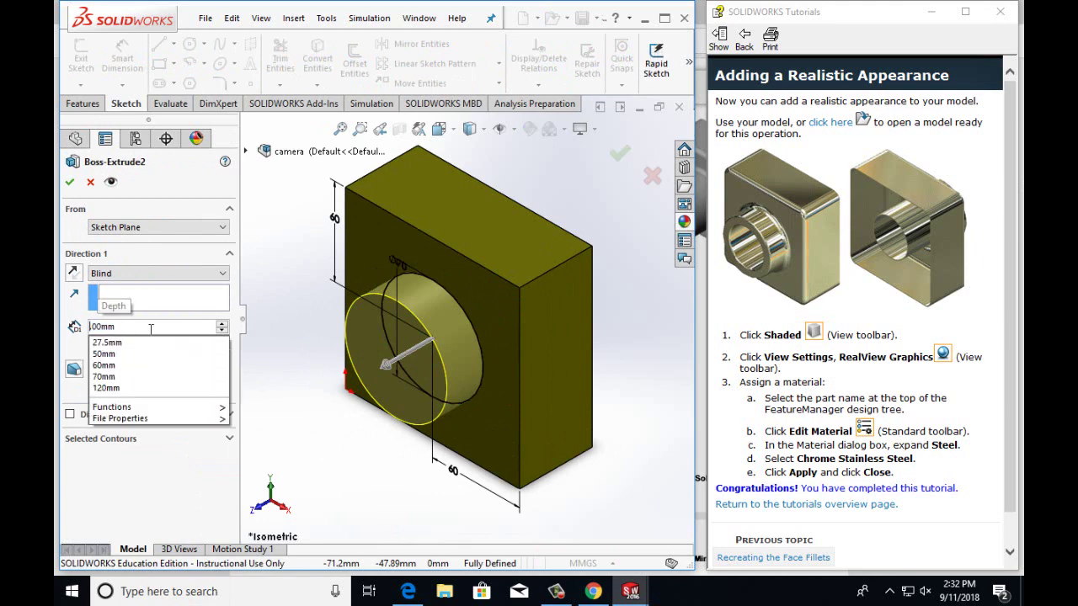
click(103, 353)
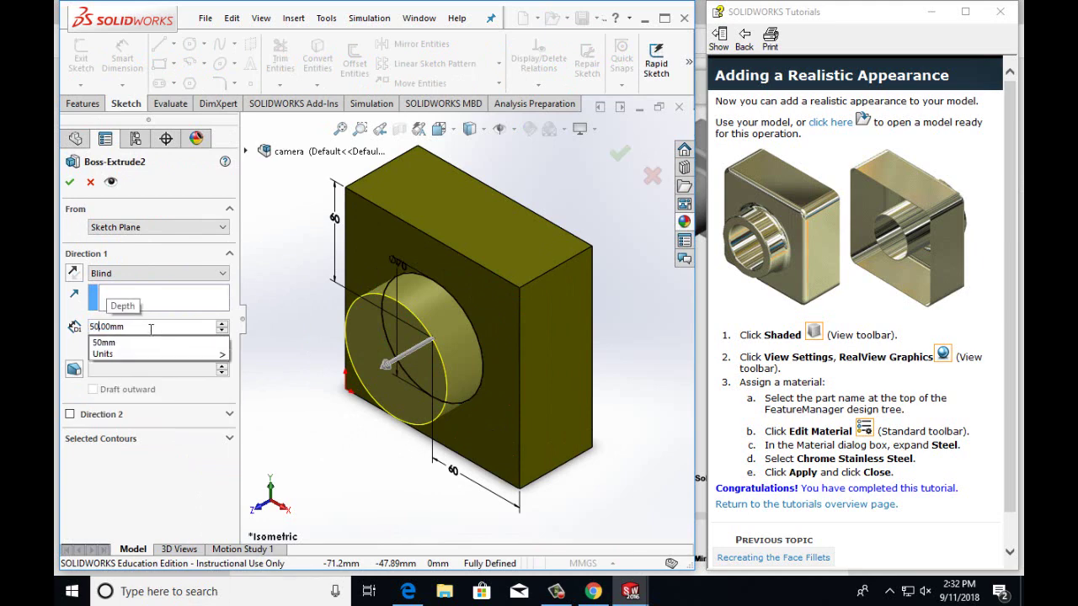
click(76, 354)
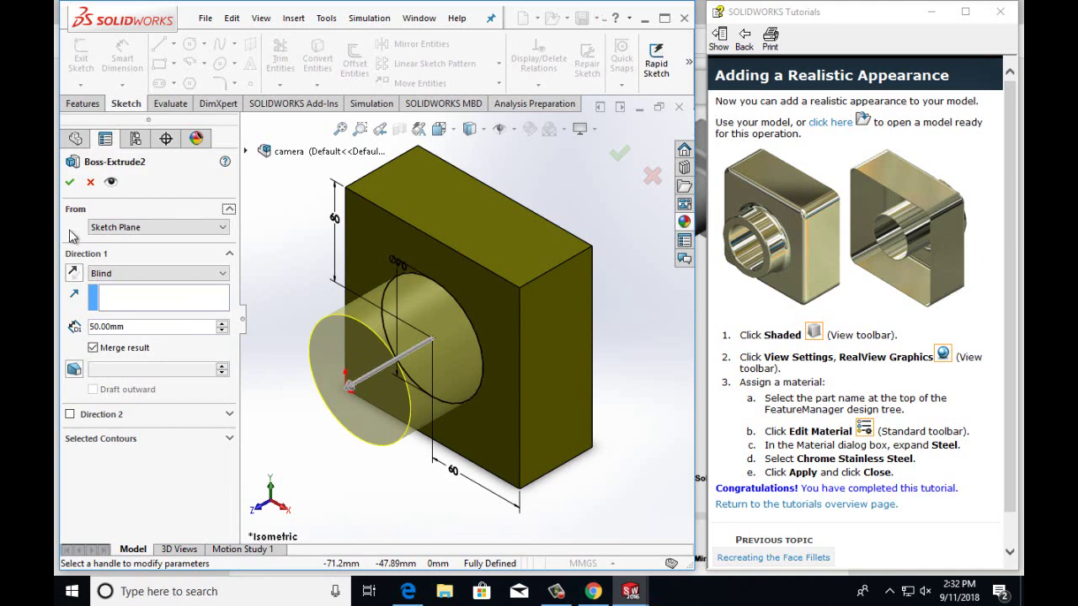
click(71, 183)
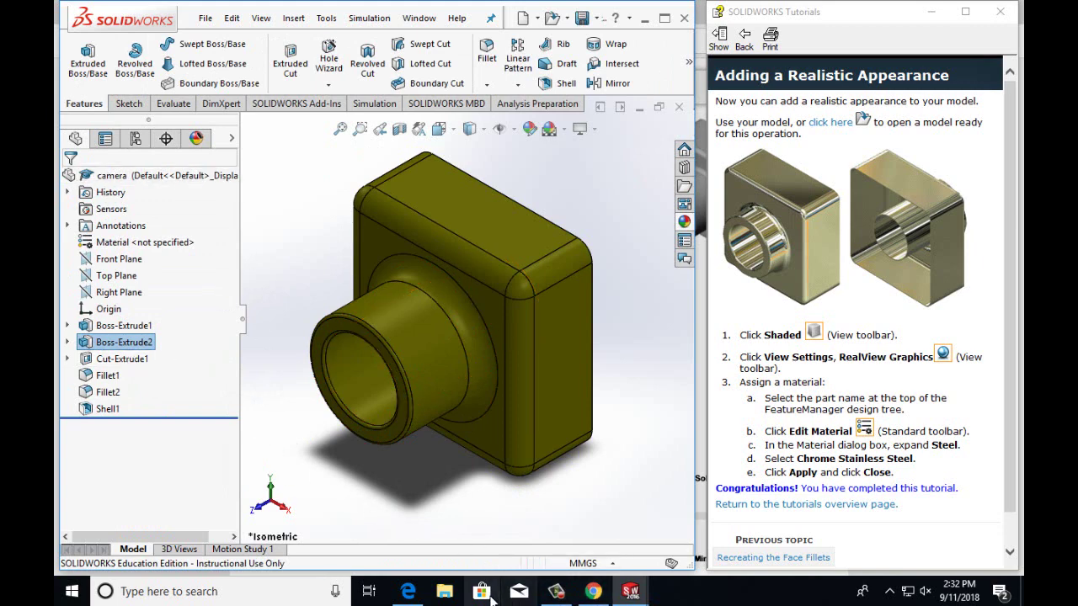
click(419, 597)
Review Task 3's requirement for a 100 mm overall depth in the guide.
scroll(539, 262, up, 2)
drag(562, 229, 621, 224)
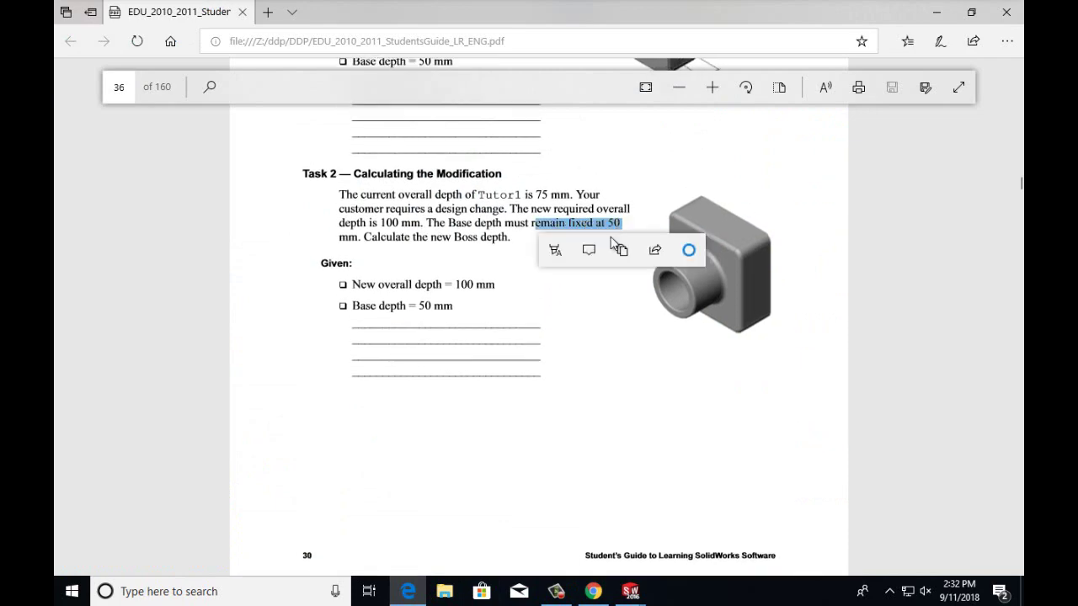
scroll(615, 164, down, 10)
scroll(589, 162, down, 1)
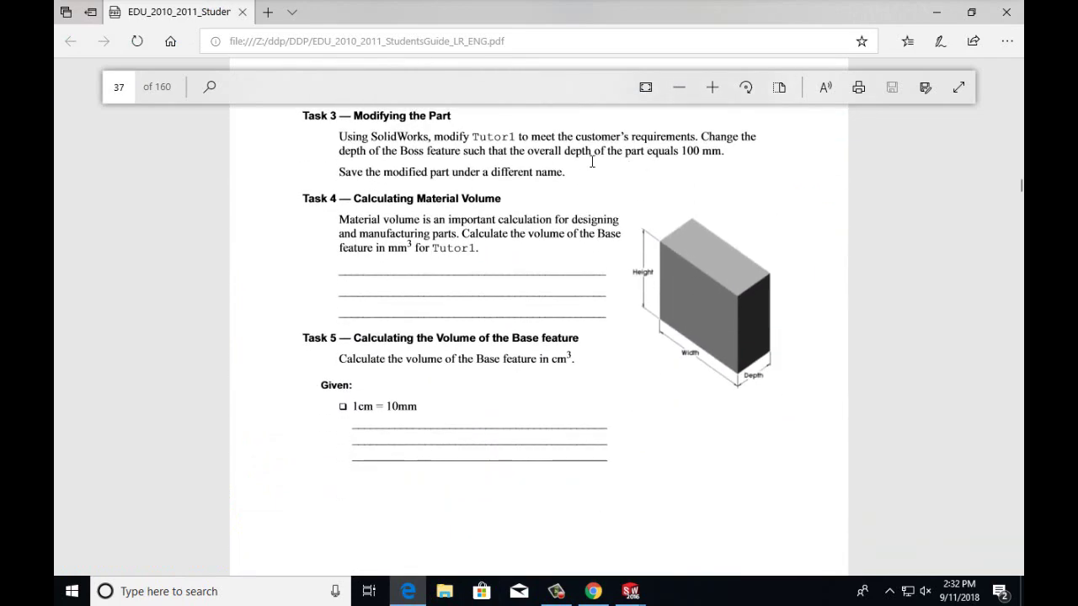
drag(566, 151, 725, 152)
click(714, 137)
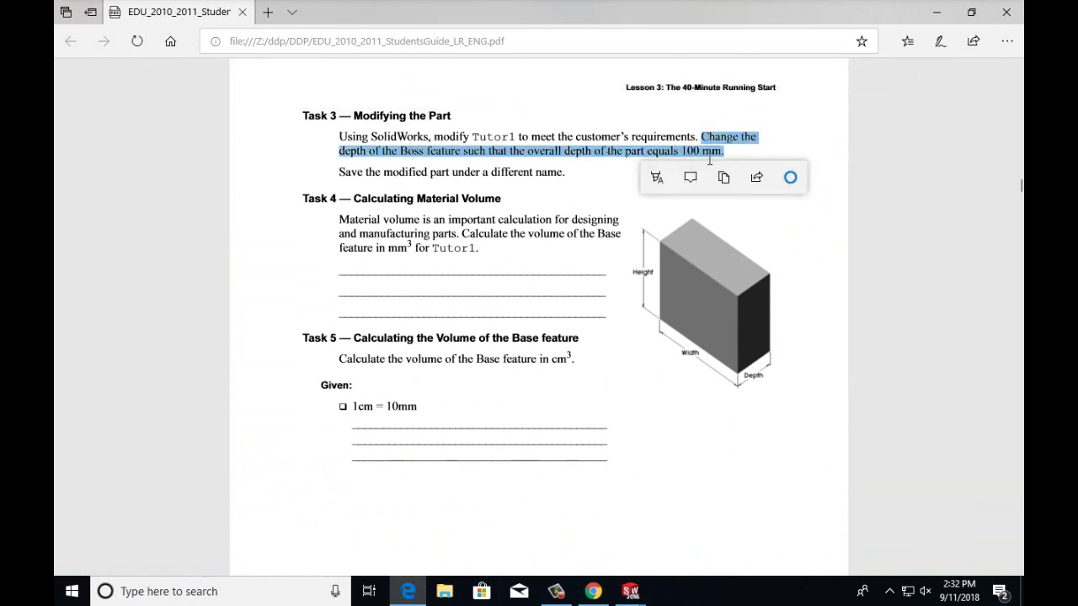
Highlight Exercise Task 5's instructions to create two parts, including a CD jewel case.
scroll(519, 208, down, 2)
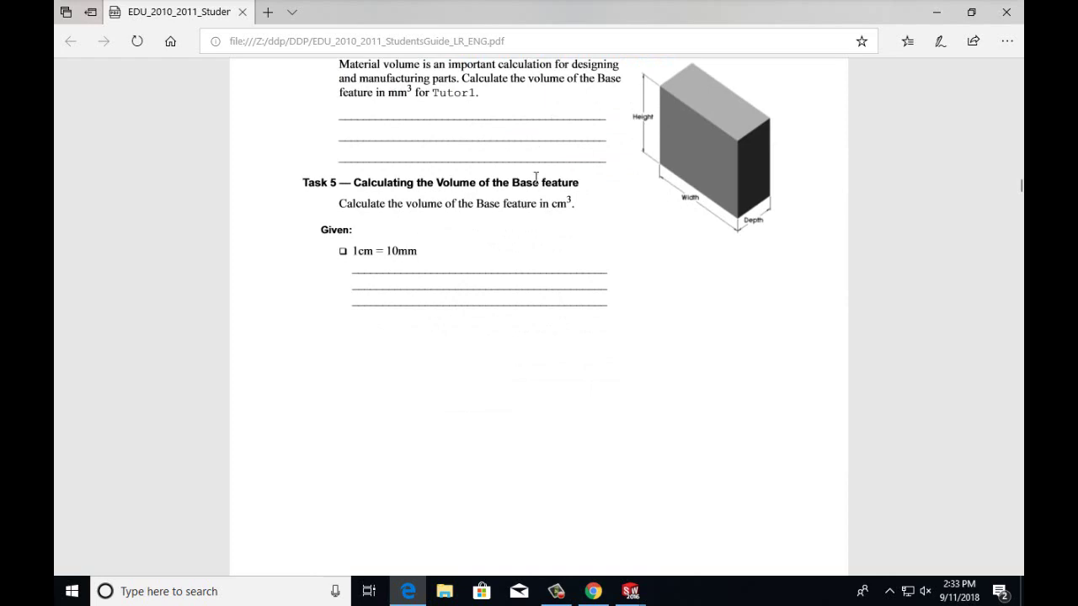
scroll(538, 202, down, 10)
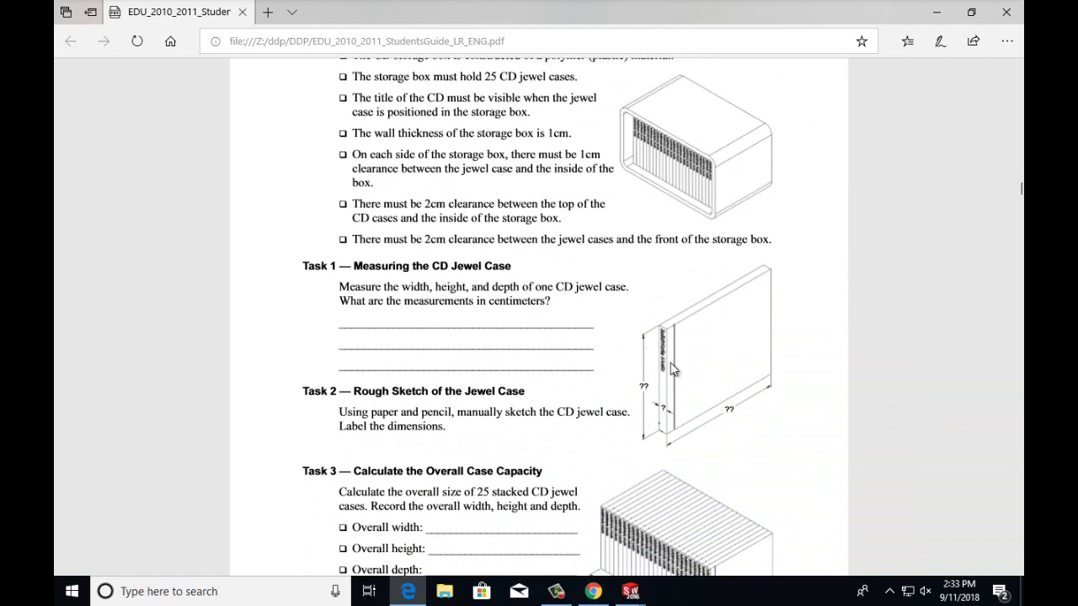
scroll(651, 394, down, 2)
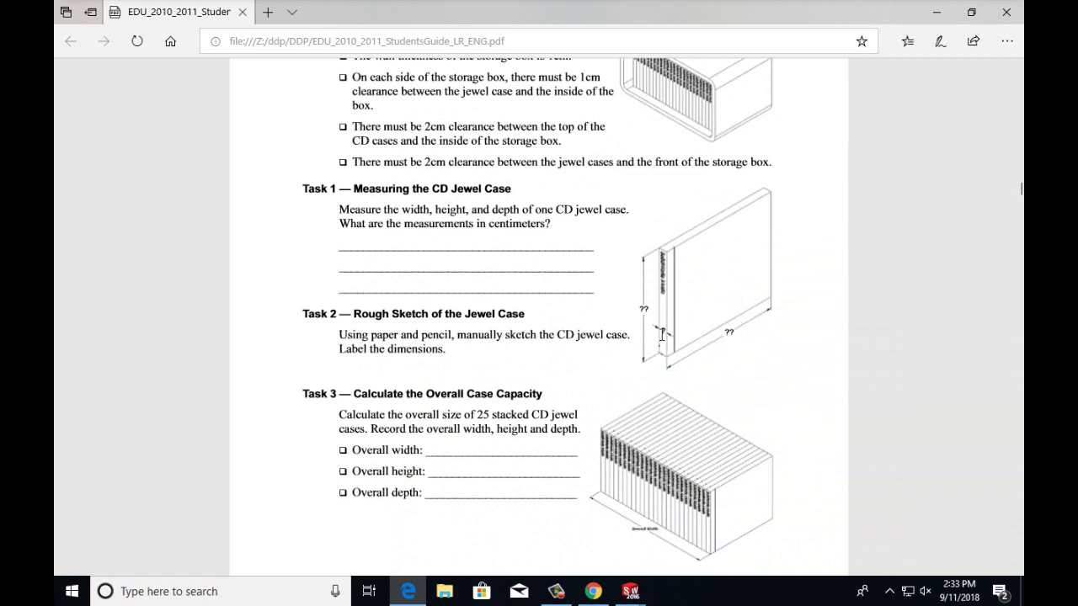
scroll(640, 345, down, 10)
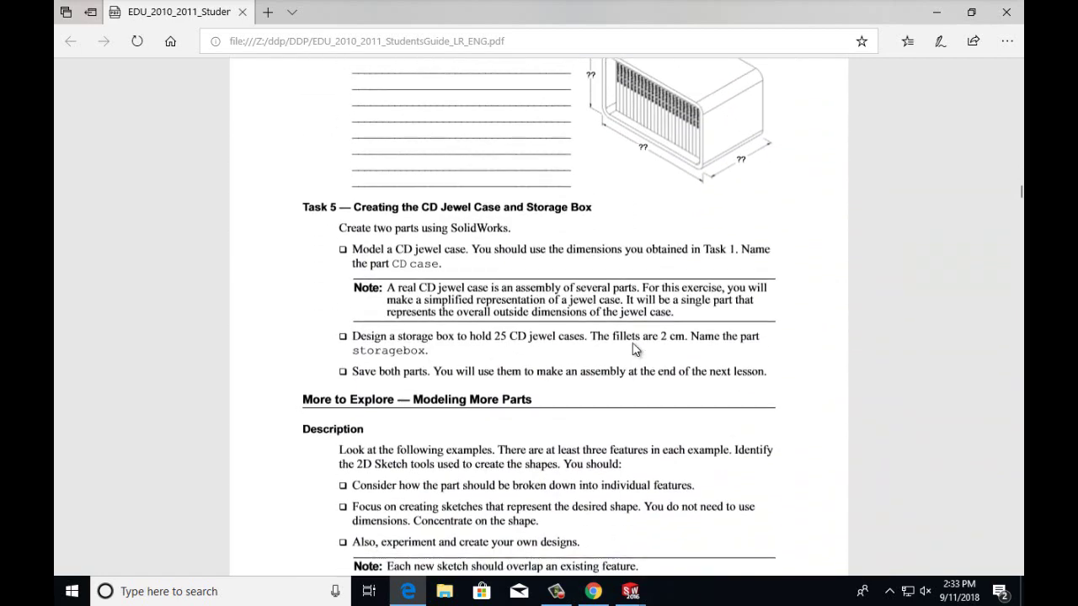
scroll(636, 349, up, 1)
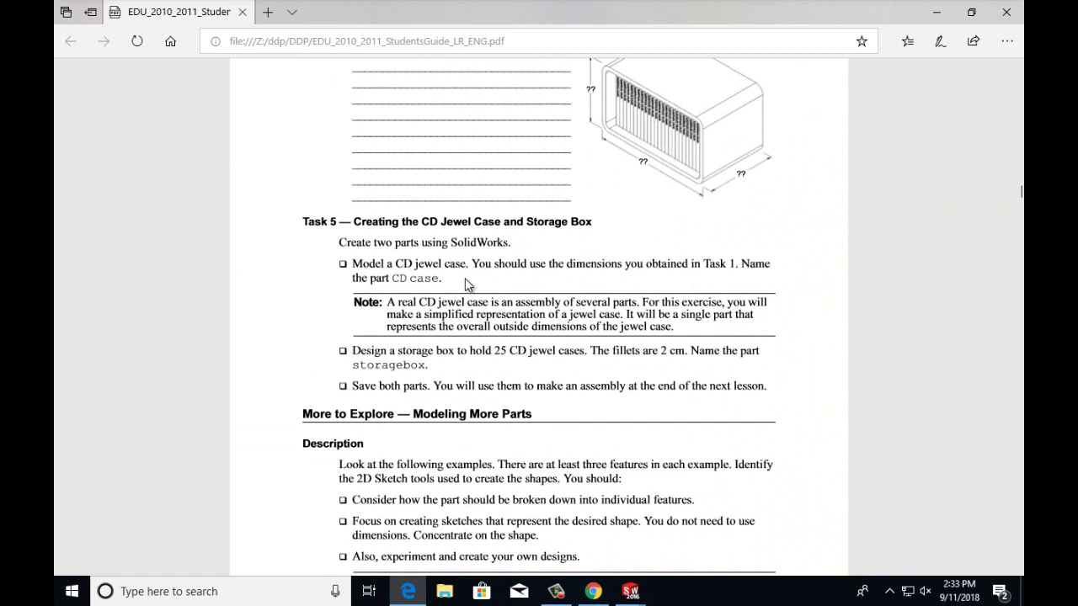
drag(593, 223, 420, 222)
drag(357, 243, 506, 245)
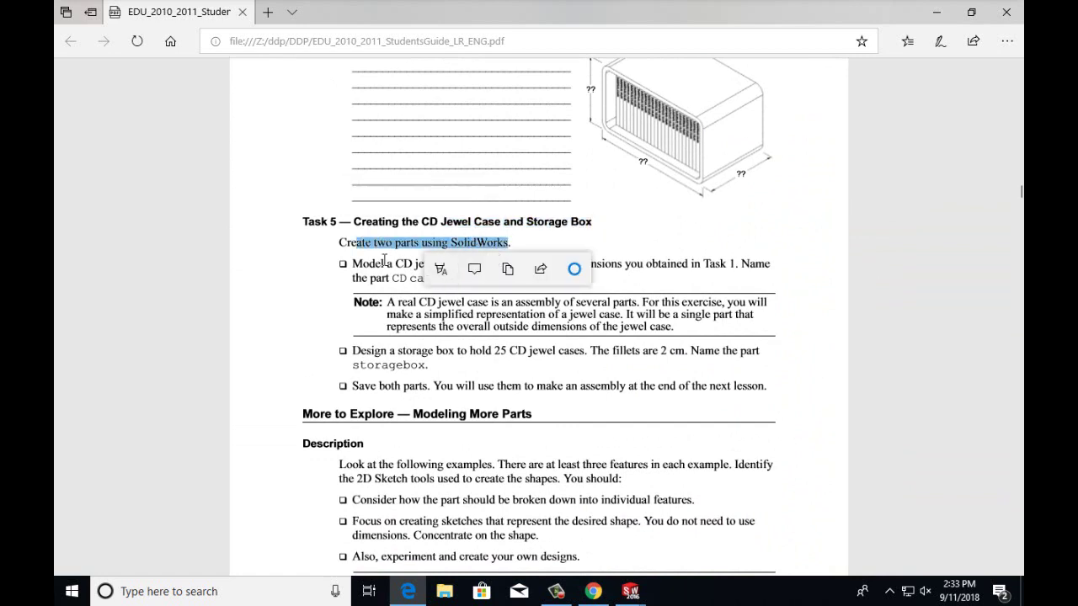
drag(357, 263, 469, 266)
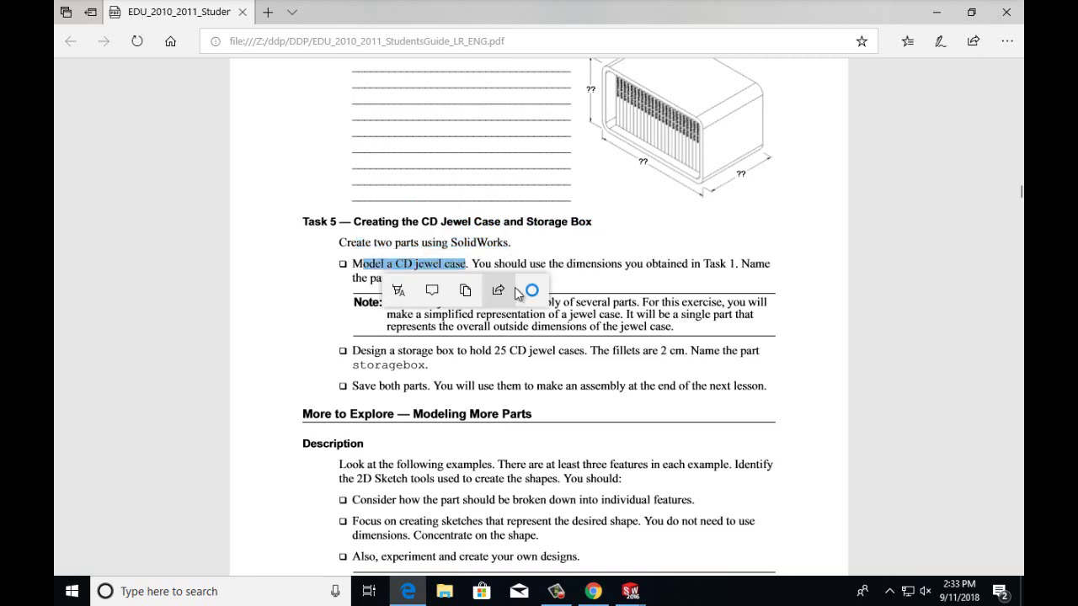
scroll(606, 261, up, 4)
scroll(607, 265, up, 4)
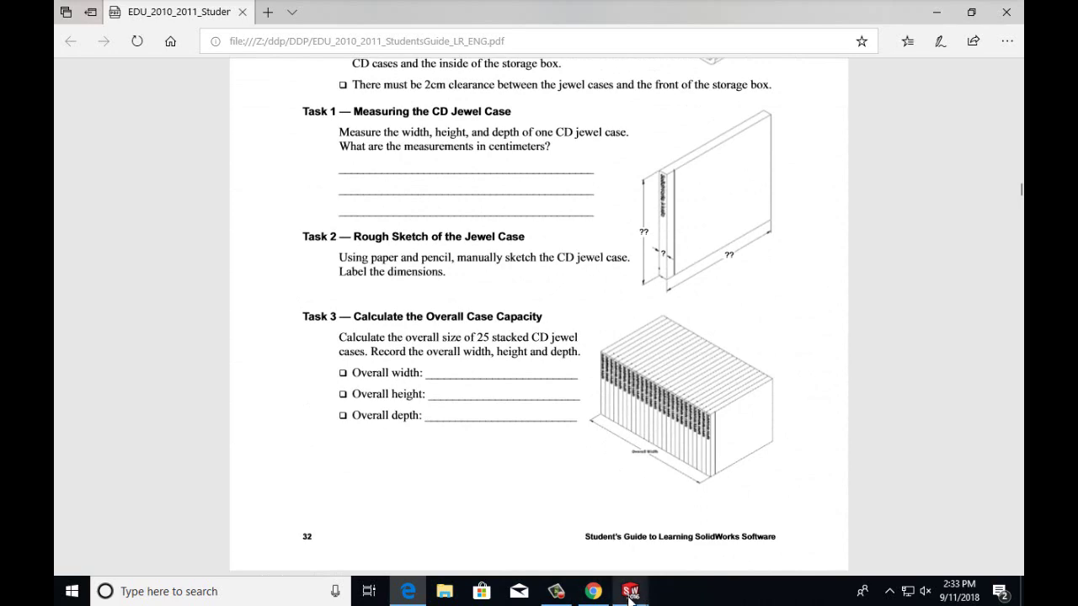
mouse_move(630, 591)
click(603, 532)
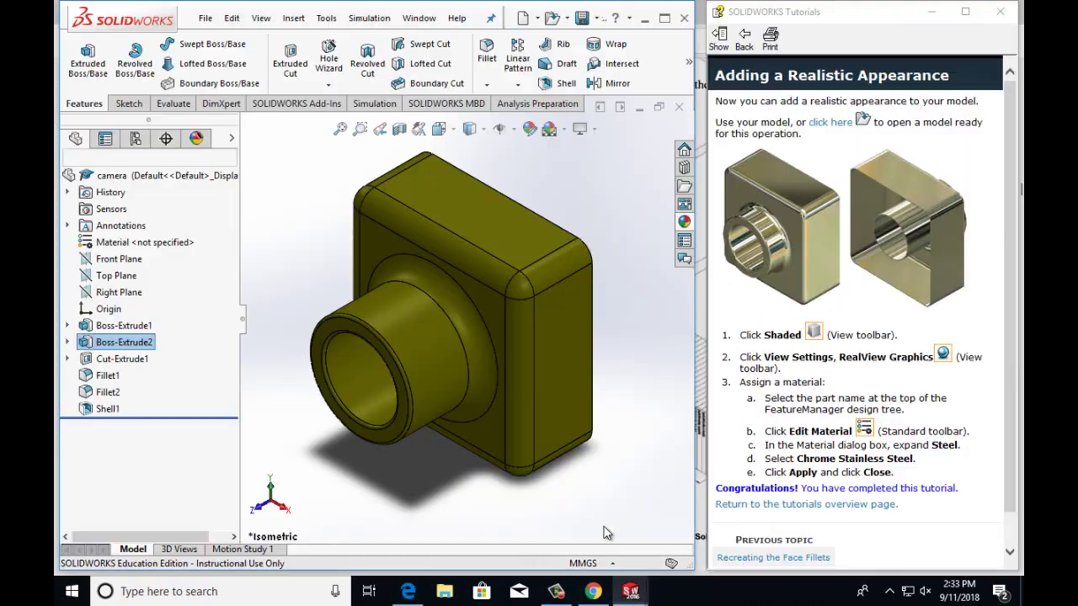
Create a new blank part document.
click(205, 18)
click(227, 41)
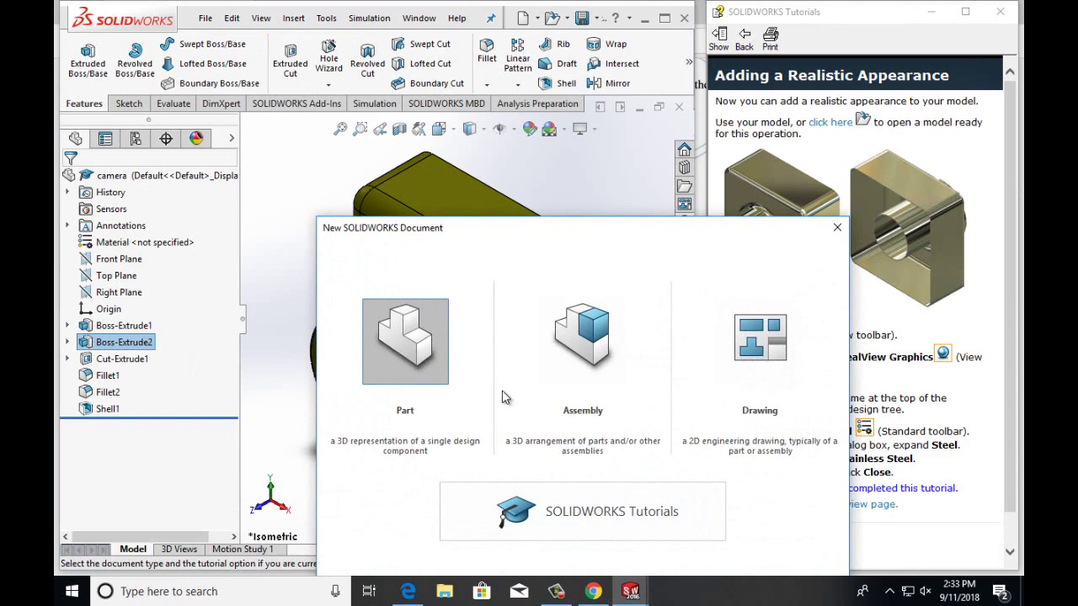
double_click(427, 357)
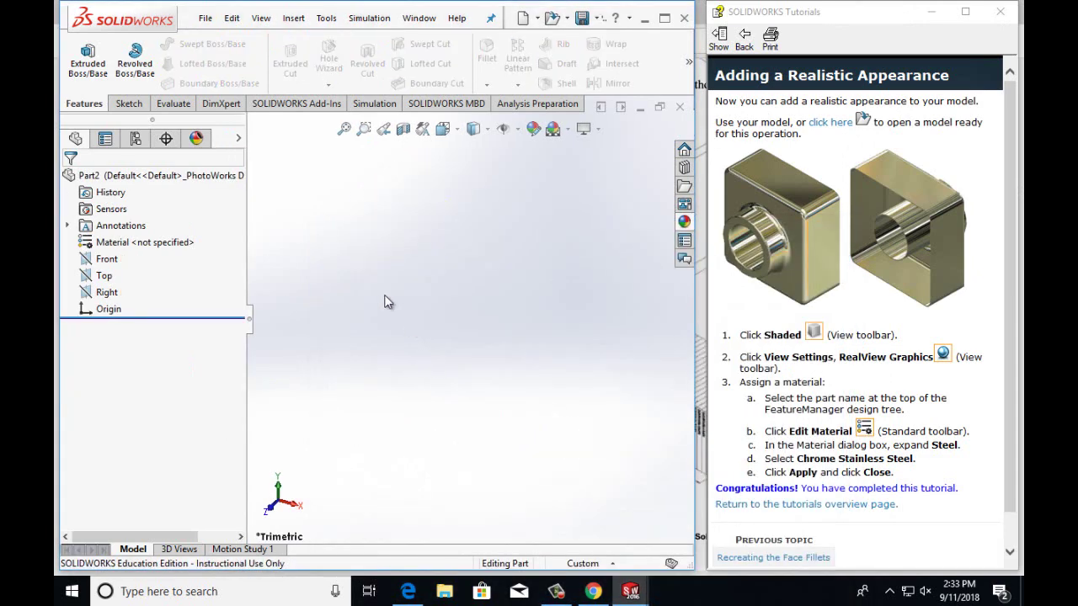
Sketch a corner rectangle from the origin on the Front plane and close the Tutorials window.
click(136, 108)
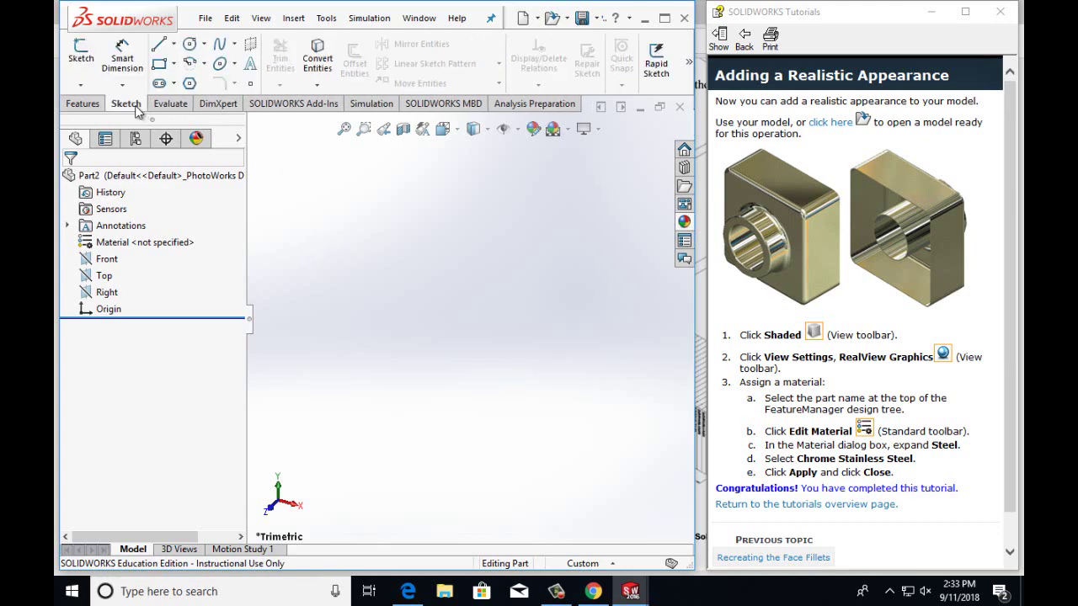
click(113, 263)
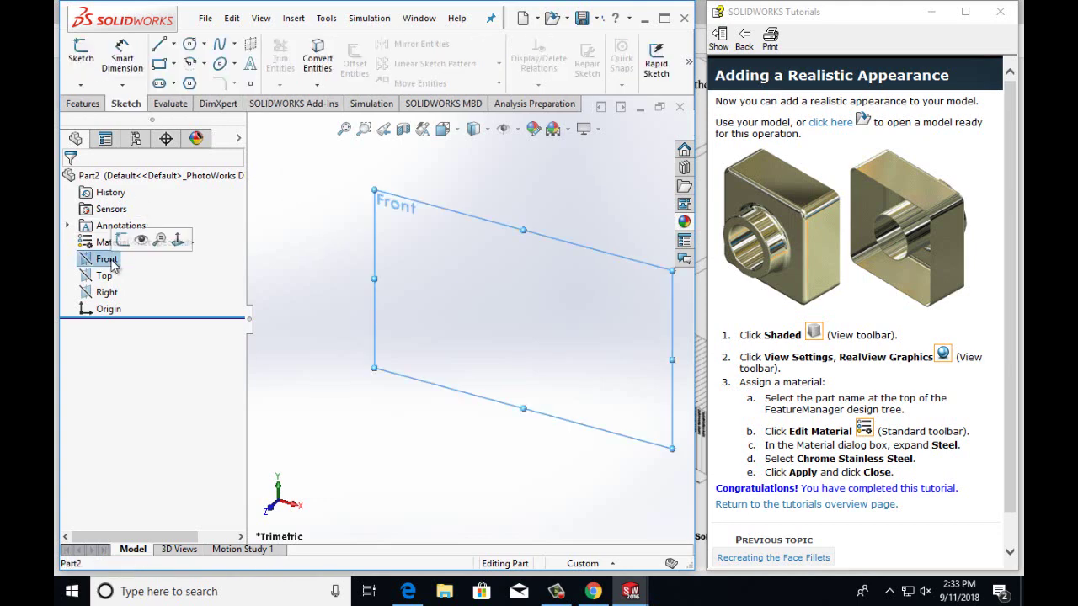
click(81, 55)
click(160, 63)
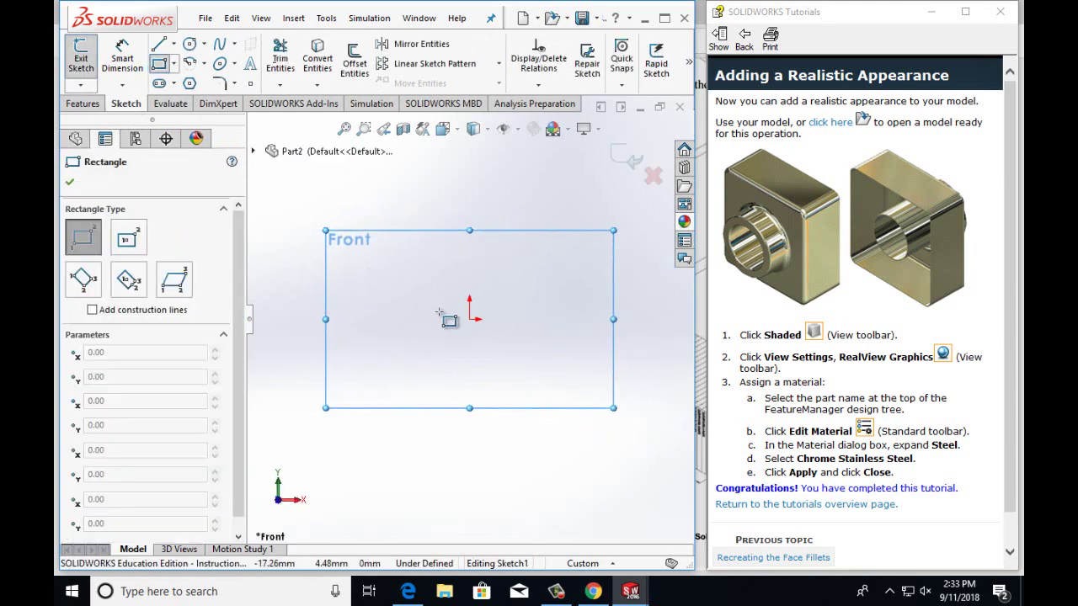
click(469, 319)
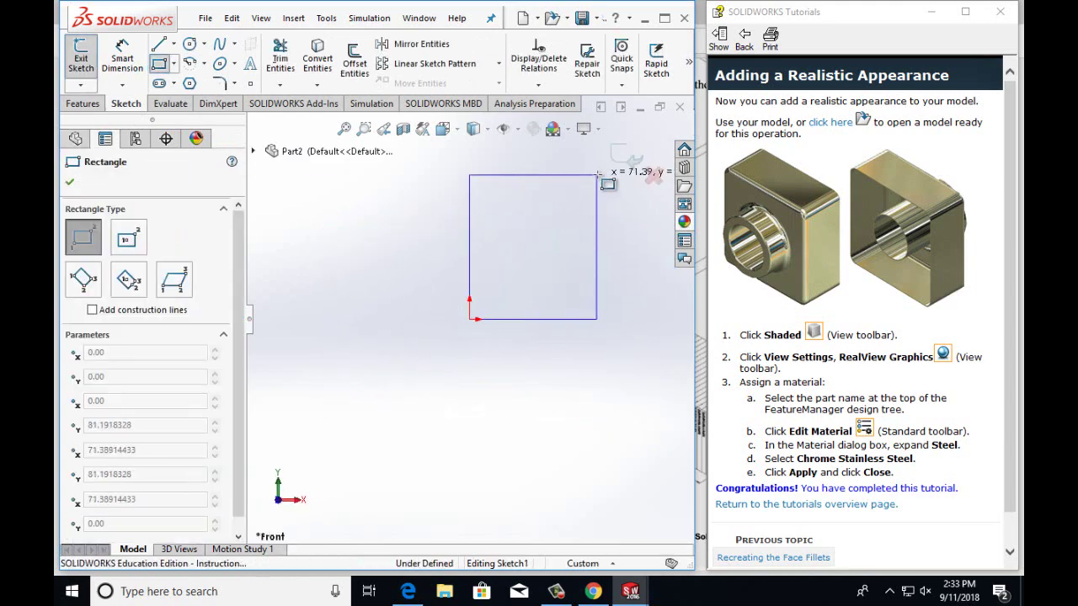
click(598, 173)
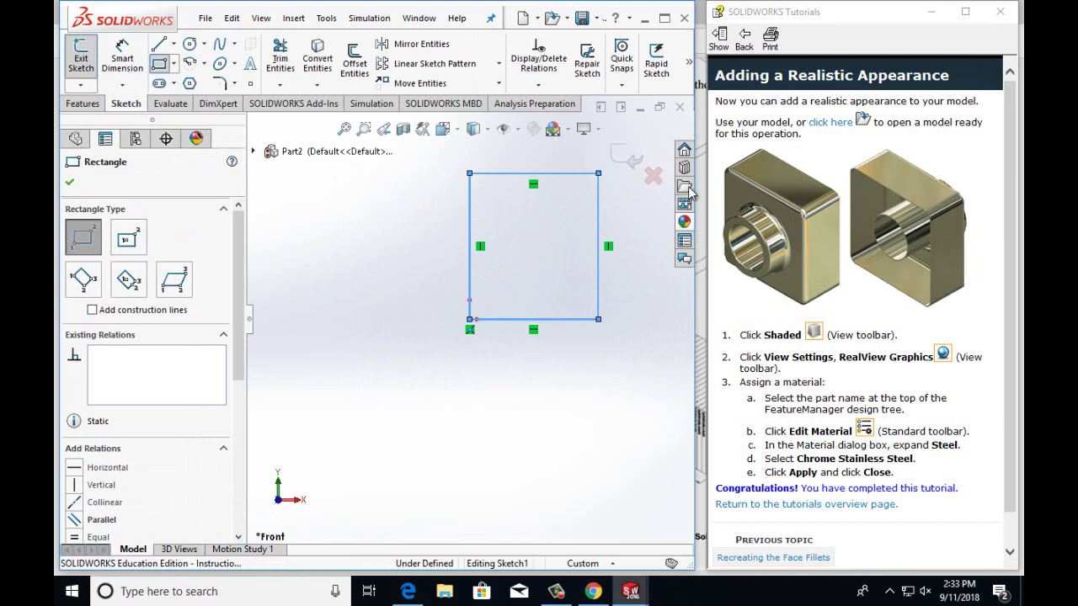
click(1000, 11)
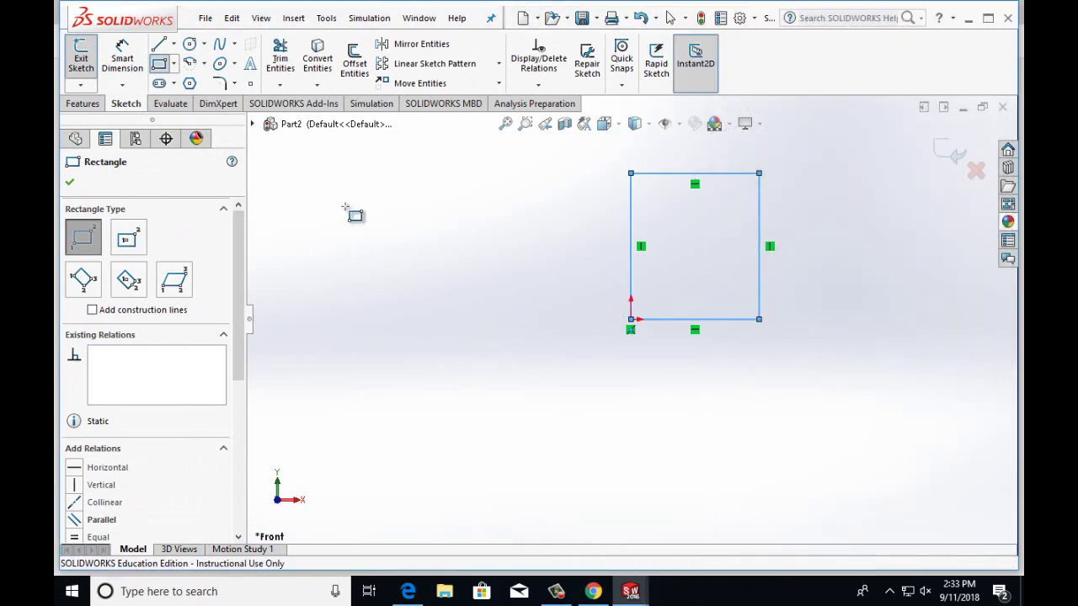
Dimension the rectangle's bottom edge to a 140 mm width.
click(122, 59)
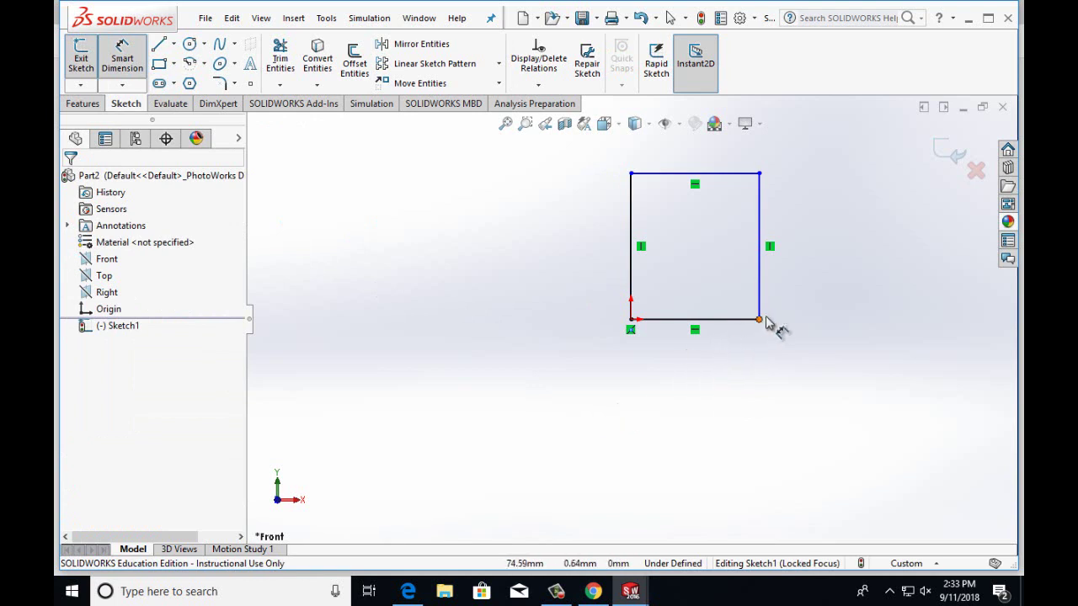
click(728, 330)
click(749, 397)
text(140mm)
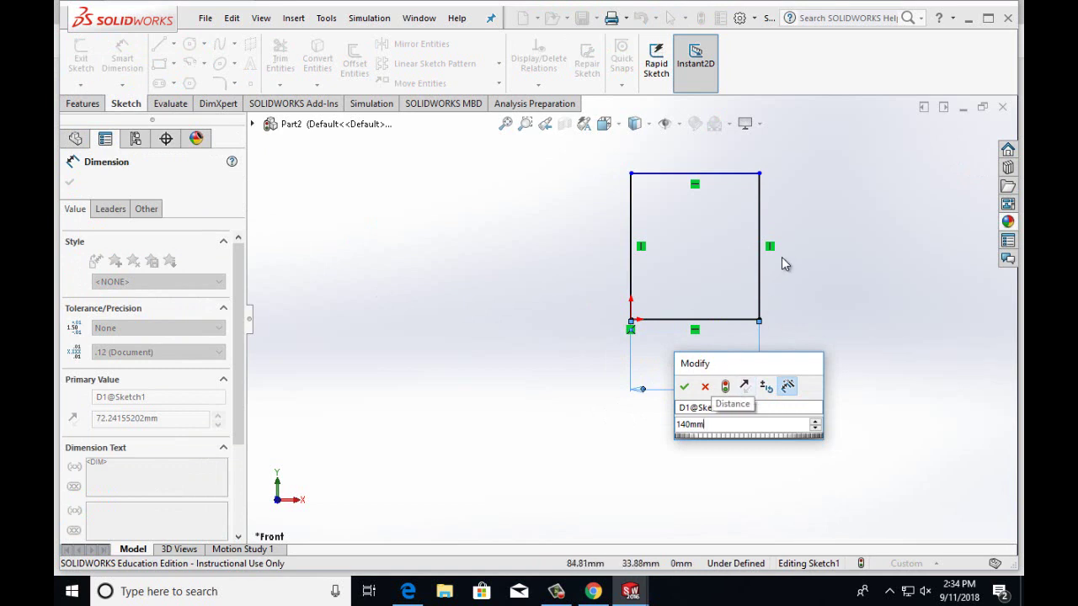
click(762, 283)
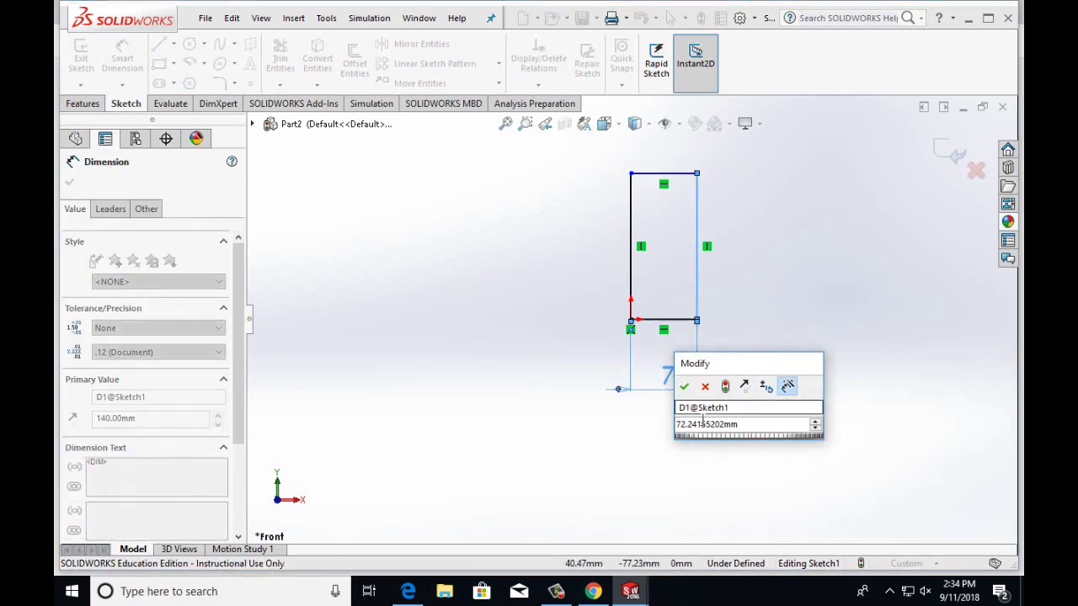
drag(744, 426, 654, 426)
text(140)
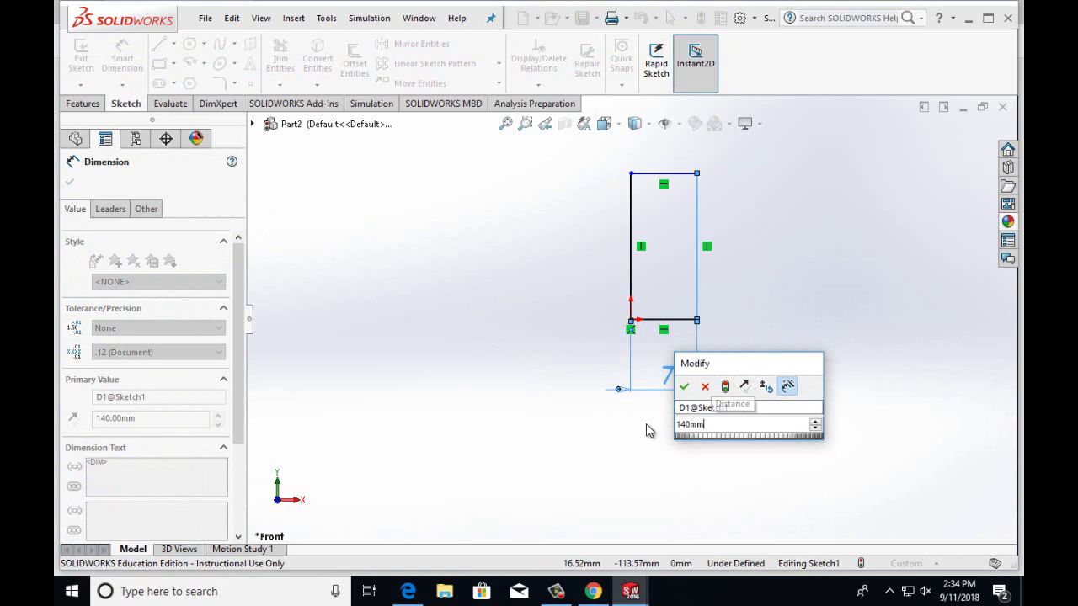
click(684, 387)
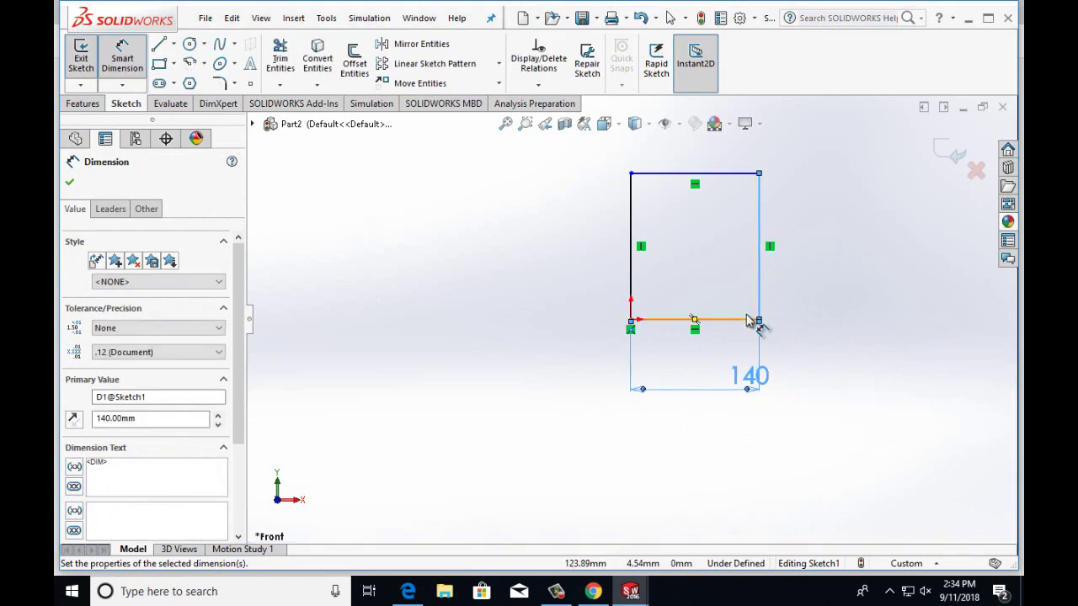
Dimension the right edge to a 120 mm height and finish the sketch.
click(761, 303)
click(819, 309)
text(120)
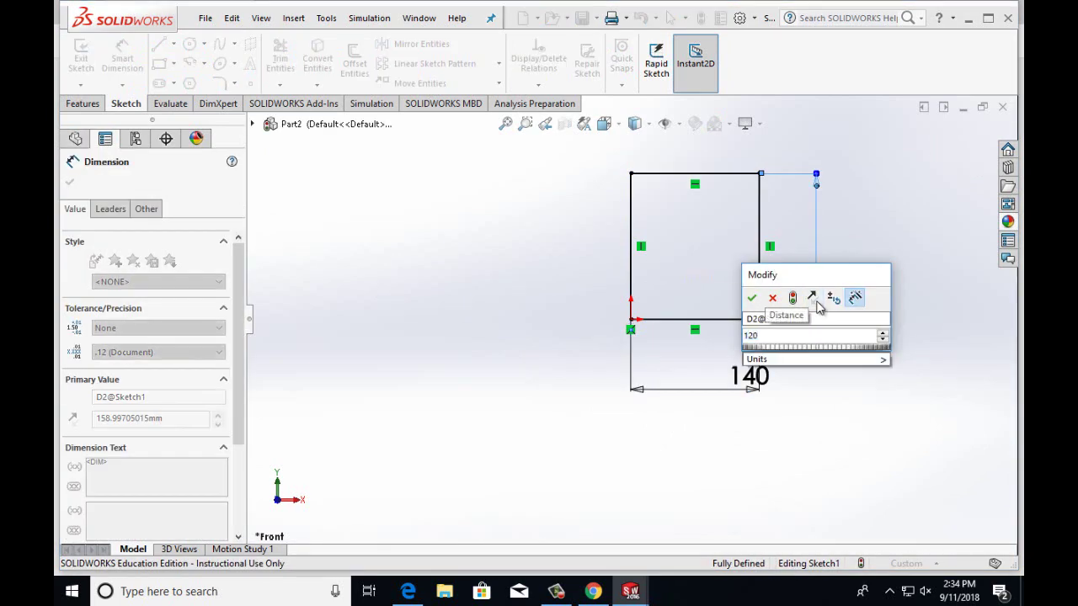
text(mm)
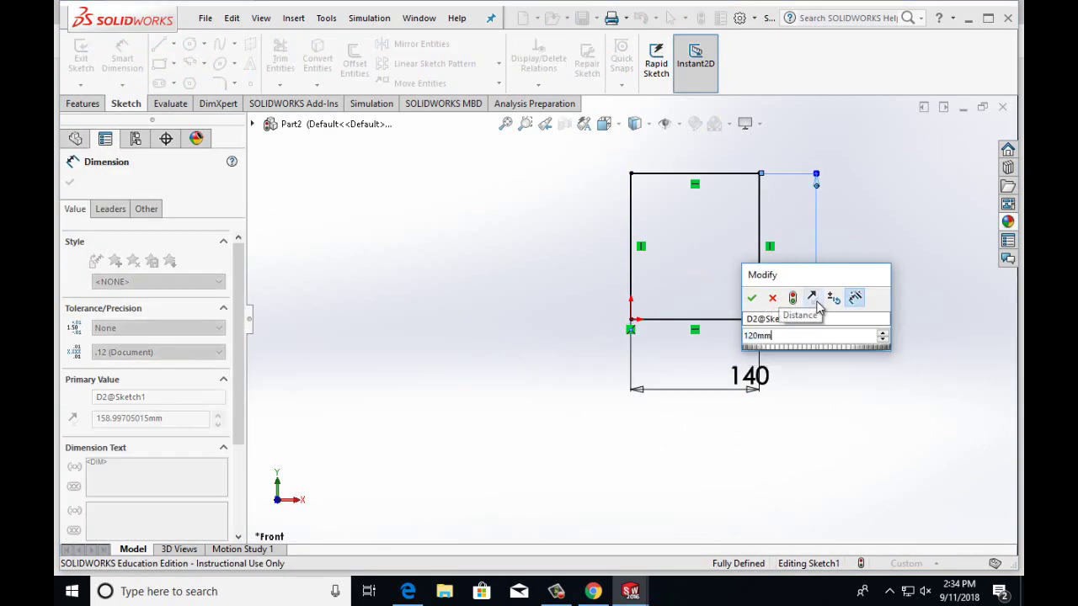
click(753, 299)
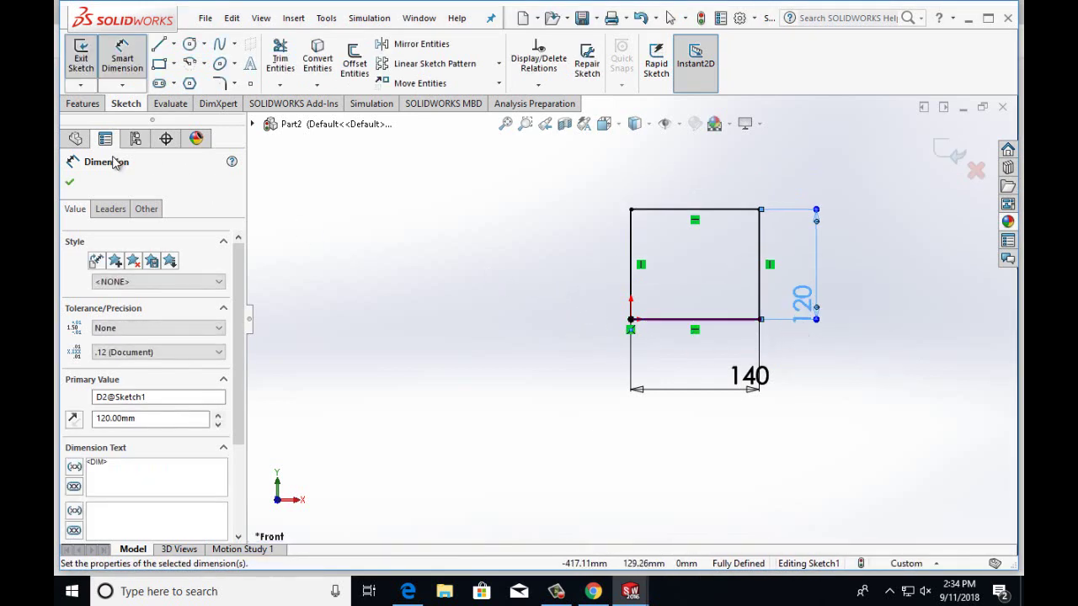
click(71, 179)
click(84, 100)
click(88, 63)
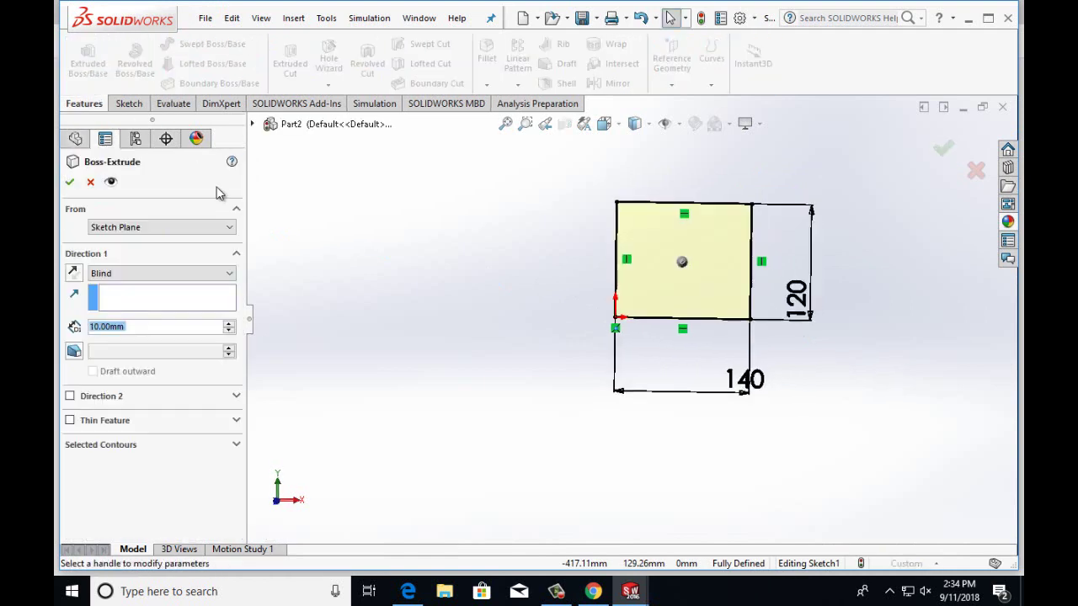
Change the extrusion depth from 10 mm to 5 mm, then rotate to view the plate's thickness.
click(102, 328)
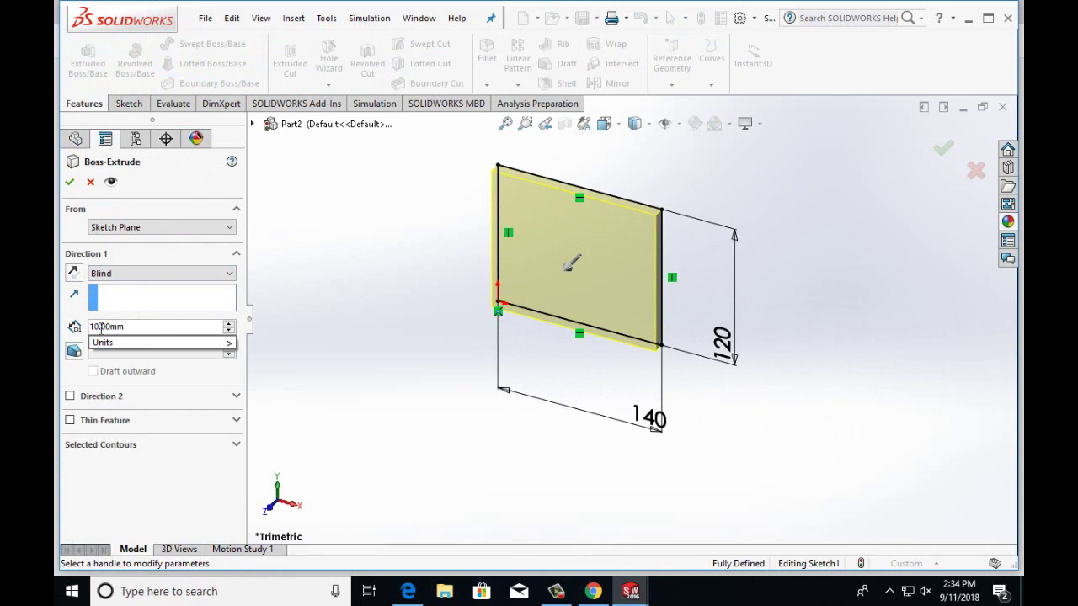
key(BackSpace)
key(BackSpace)
text(5)
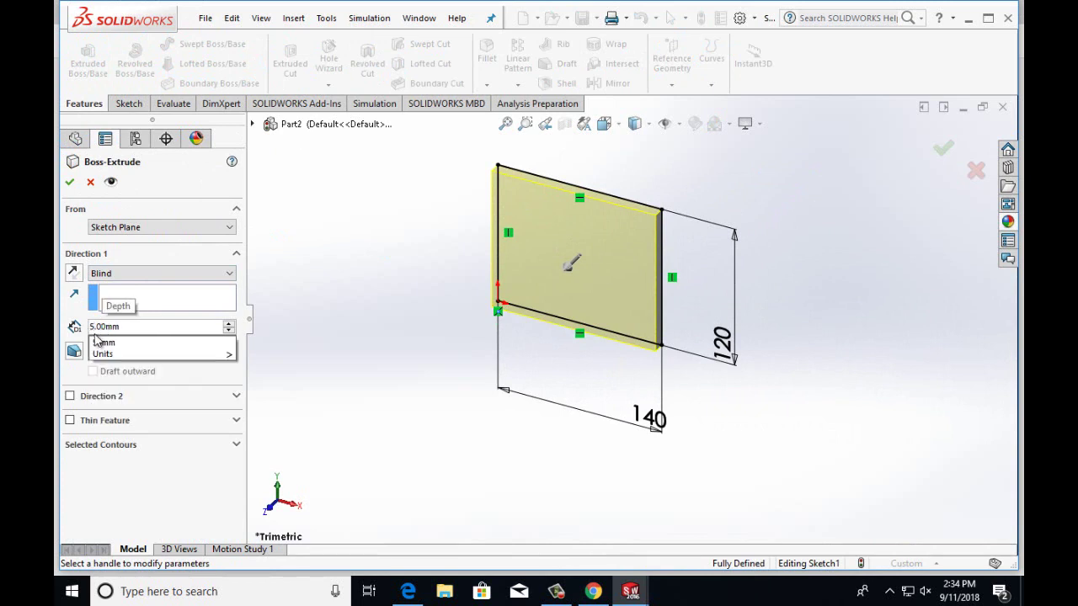
click(70, 182)
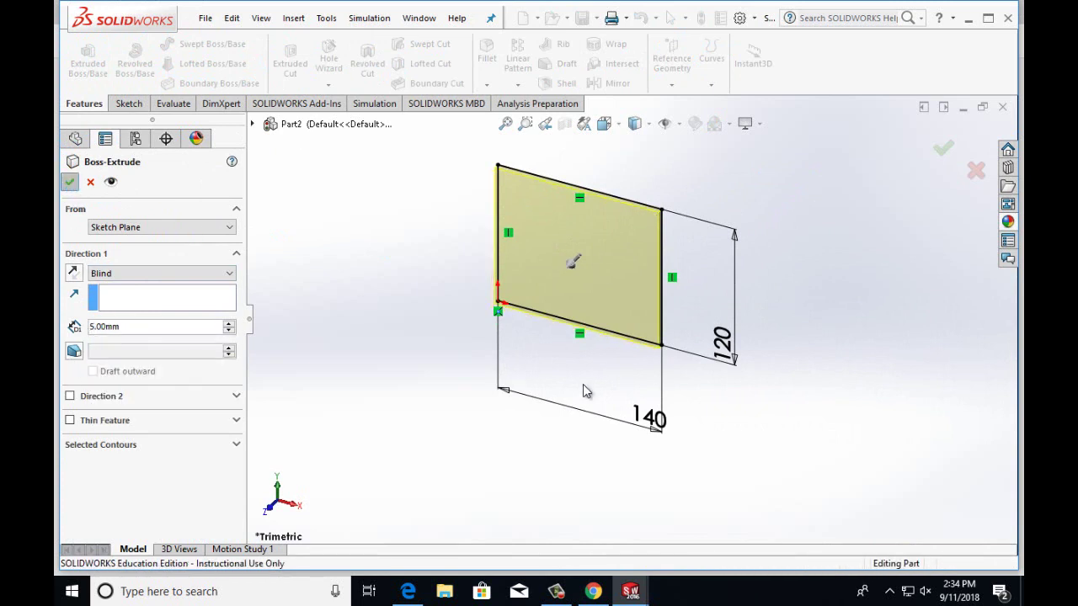
scroll(698, 285, down, 3)
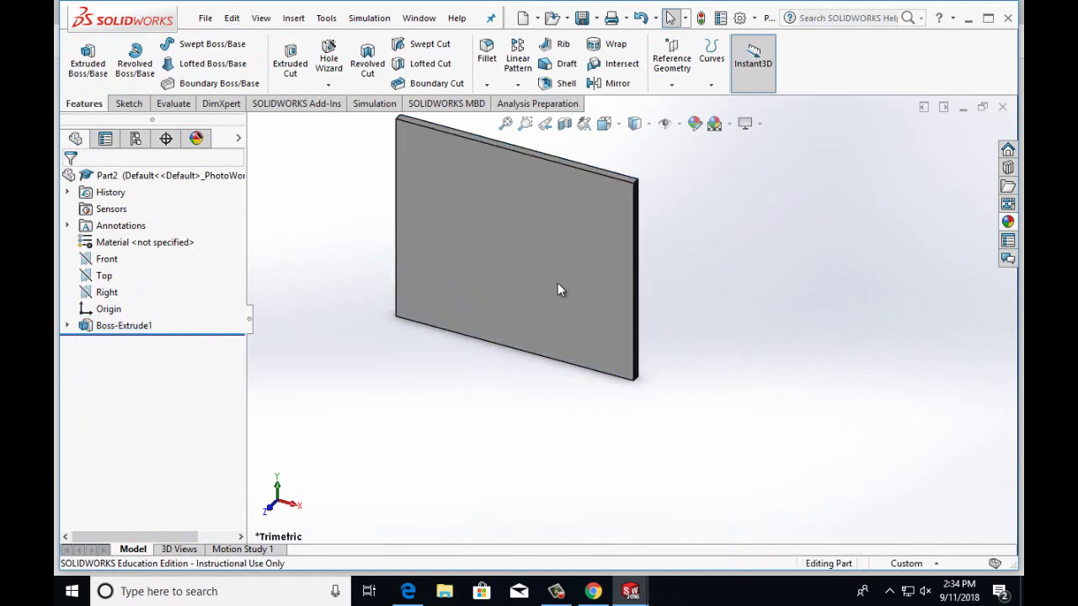
scroll(458, 255, down, 2)
scroll(554, 286, up, 3)
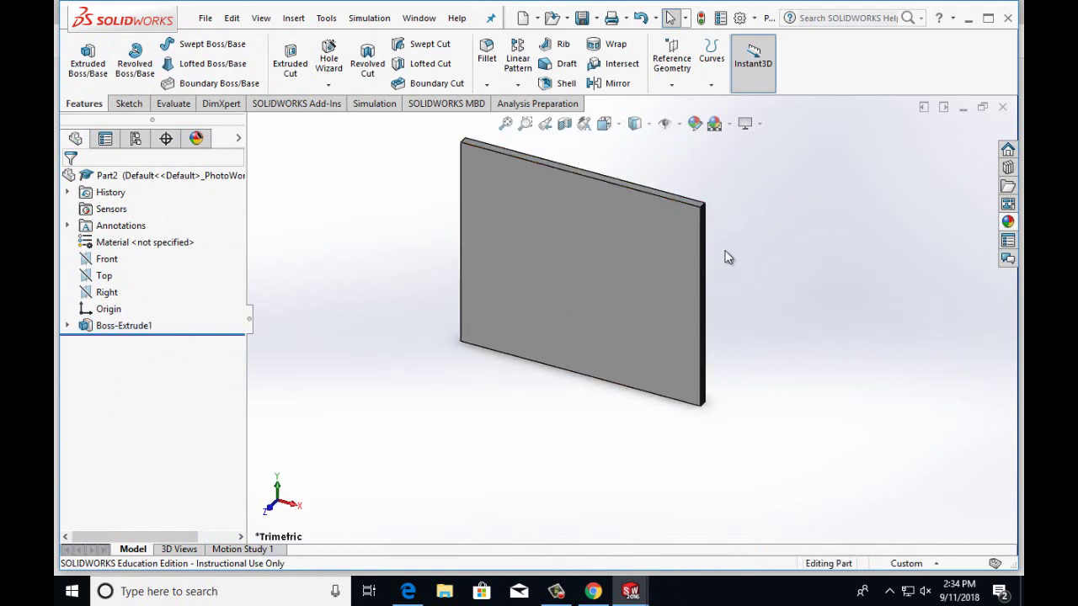
key(alt+Right)
key(alt+Right)
key(alt+Right)
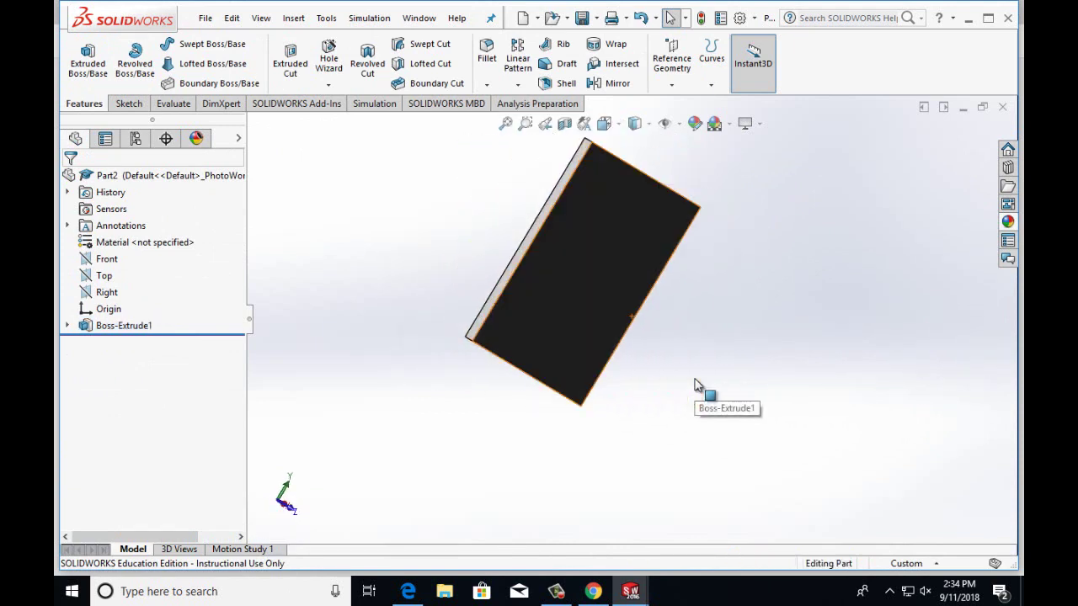
key(Right)
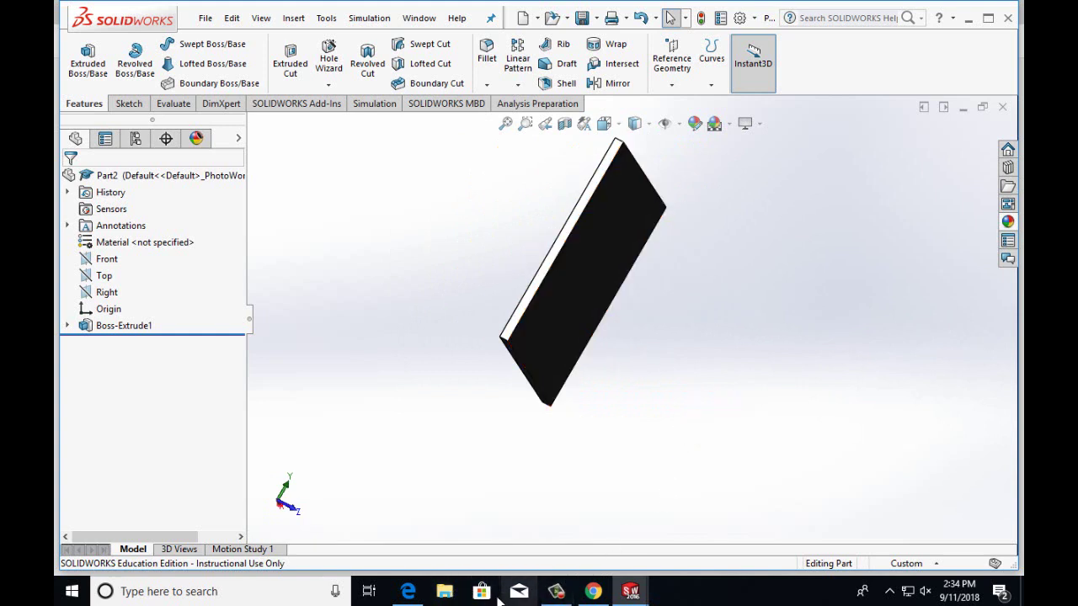
In the student guide PDF, highlight the storage box criteria: 25 CD jewel cases, 1 cm wall thickness, 1 cm side clearance.
click(410, 593)
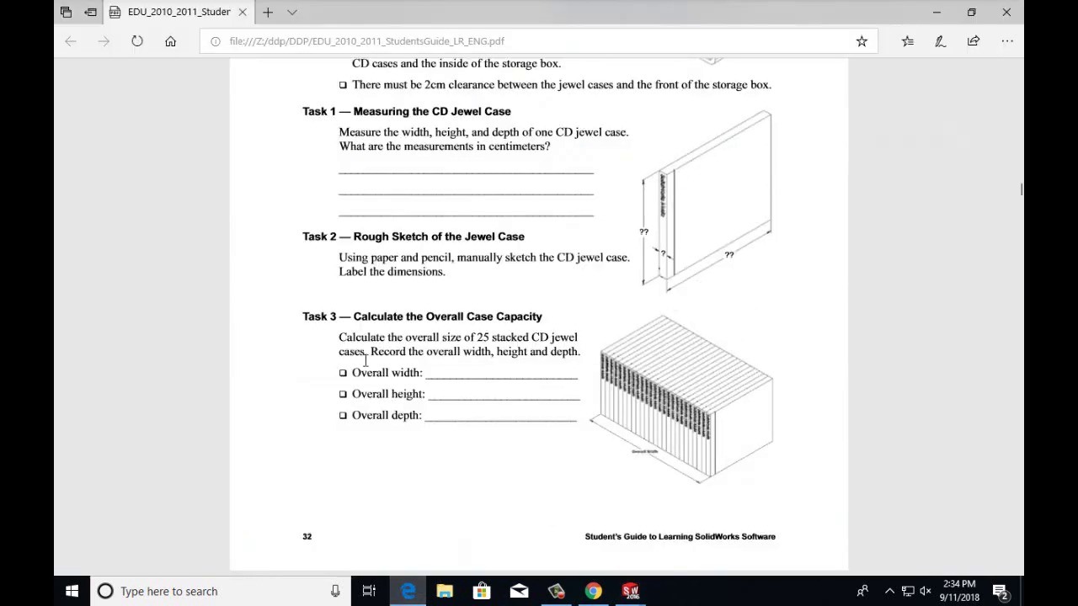
scroll(615, 211, up, 3)
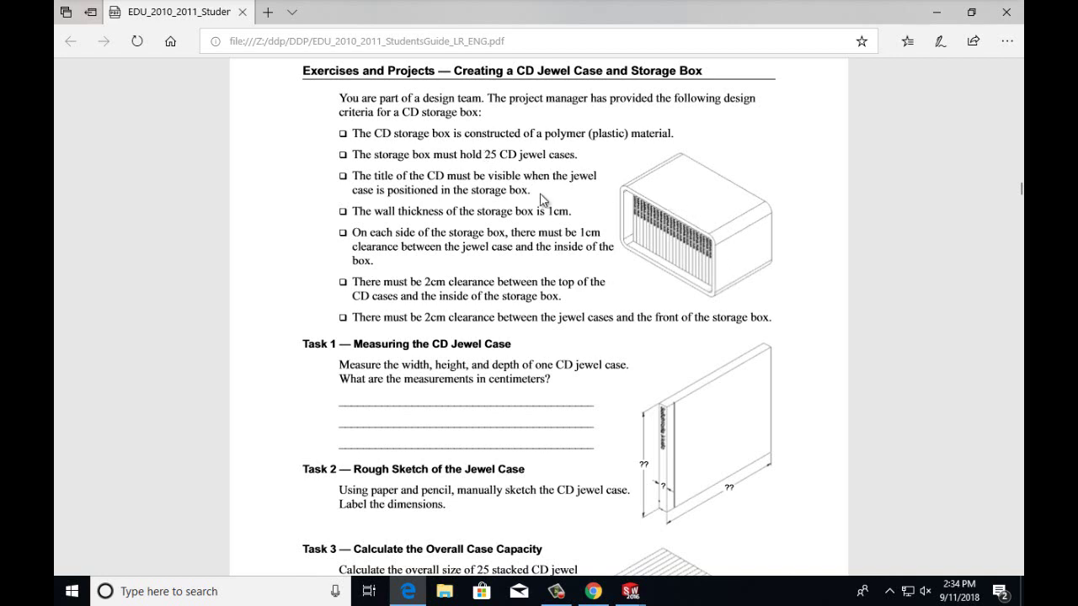
drag(487, 155, 576, 155)
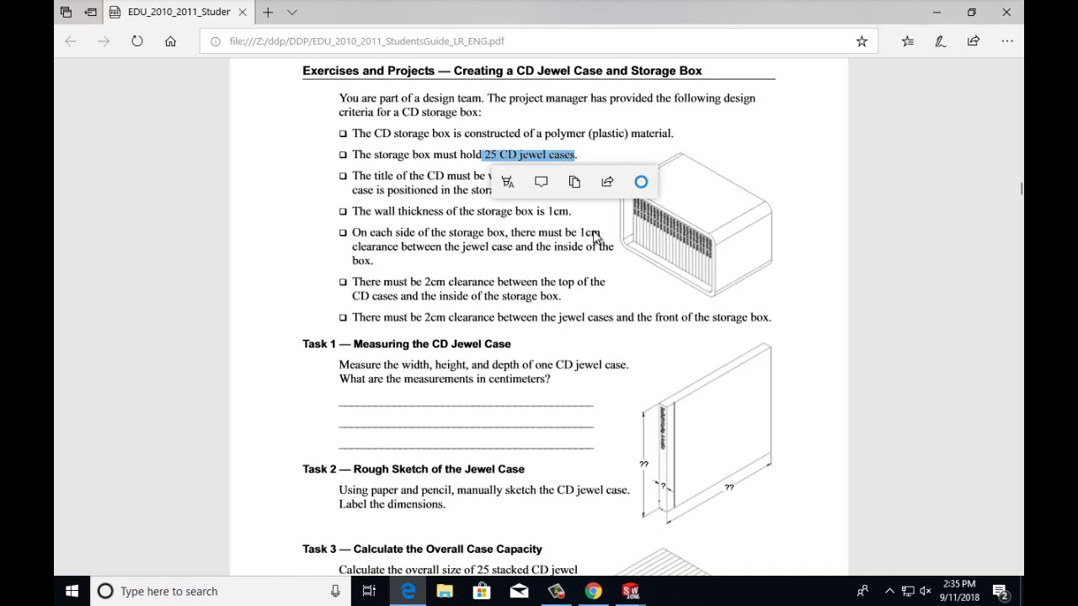
drag(546, 213, 572, 212)
click(630, 293)
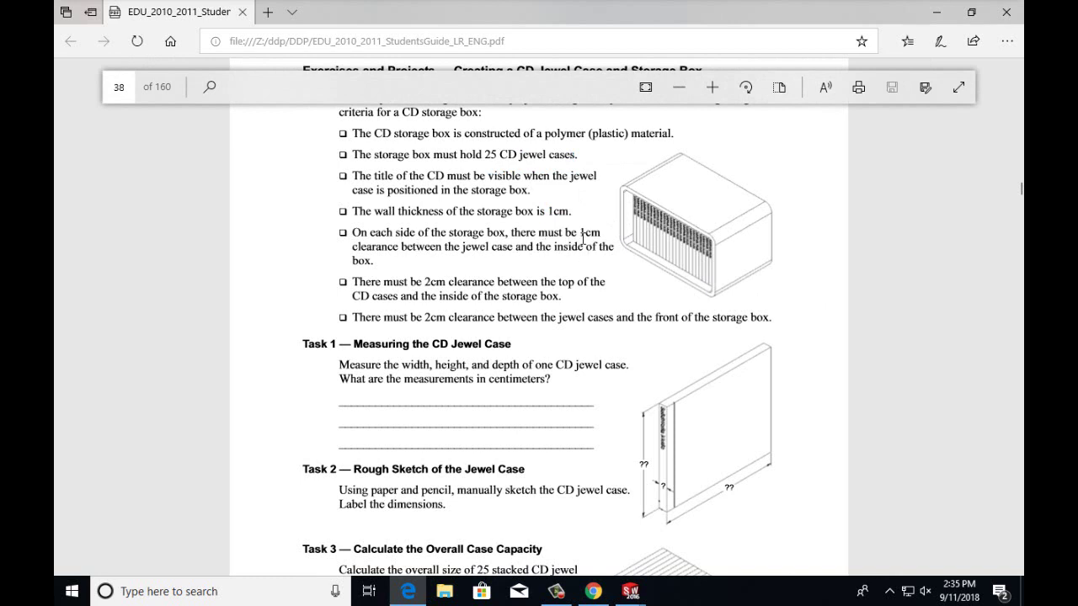
drag(428, 248, 401, 248)
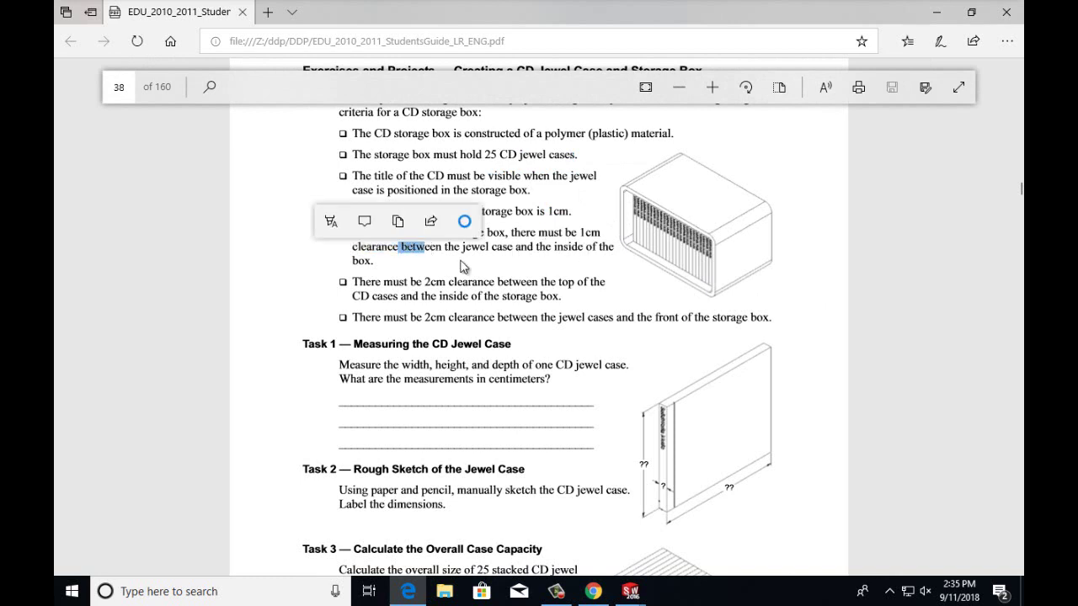
drag(577, 233, 586, 233)
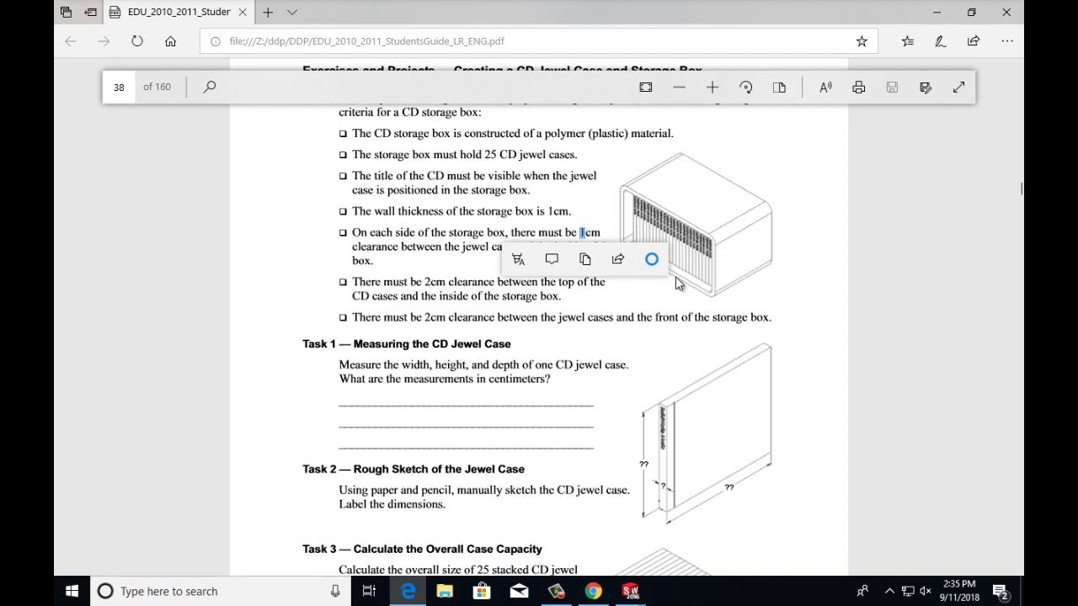
Move down to Task 3 and mark the 25 stacked CD jewel cases requirement.
scroll(674, 286, down, 3)
scroll(614, 316, down, 2)
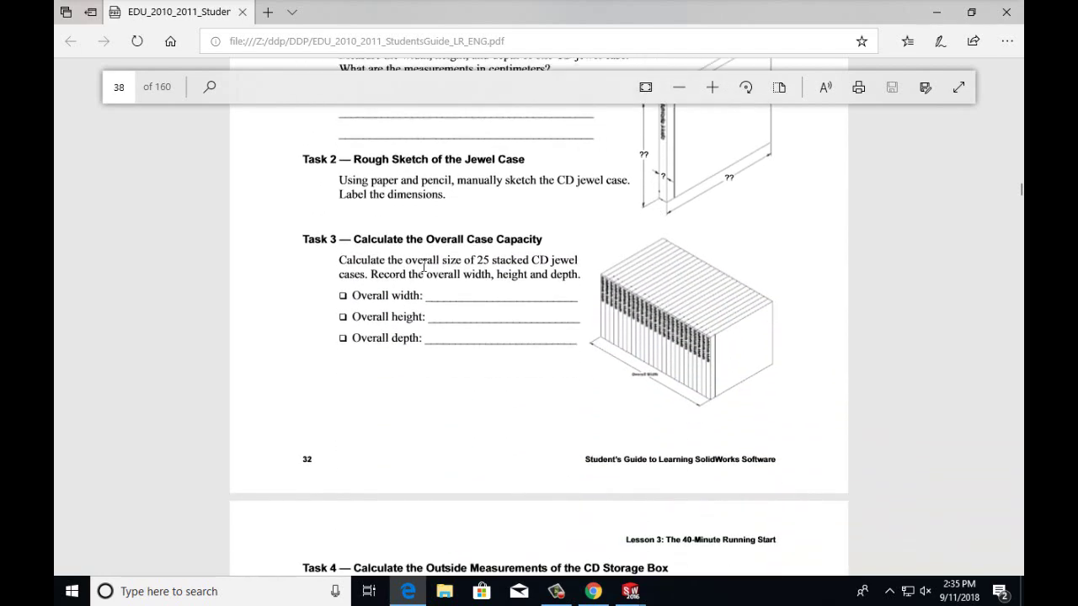
drag(492, 258, 581, 263)
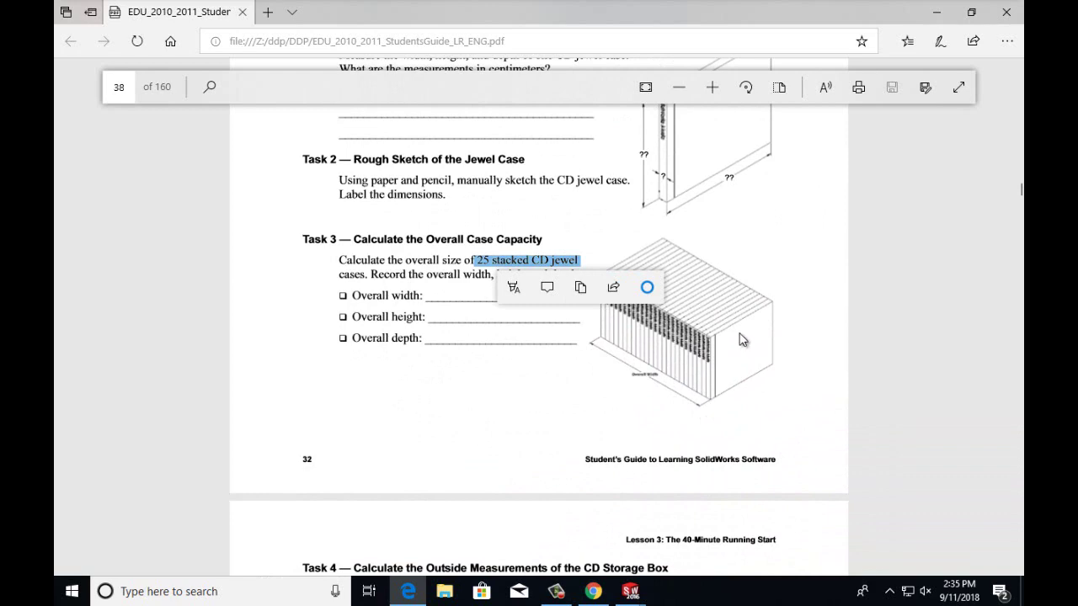
scroll(742, 339, down, 5)
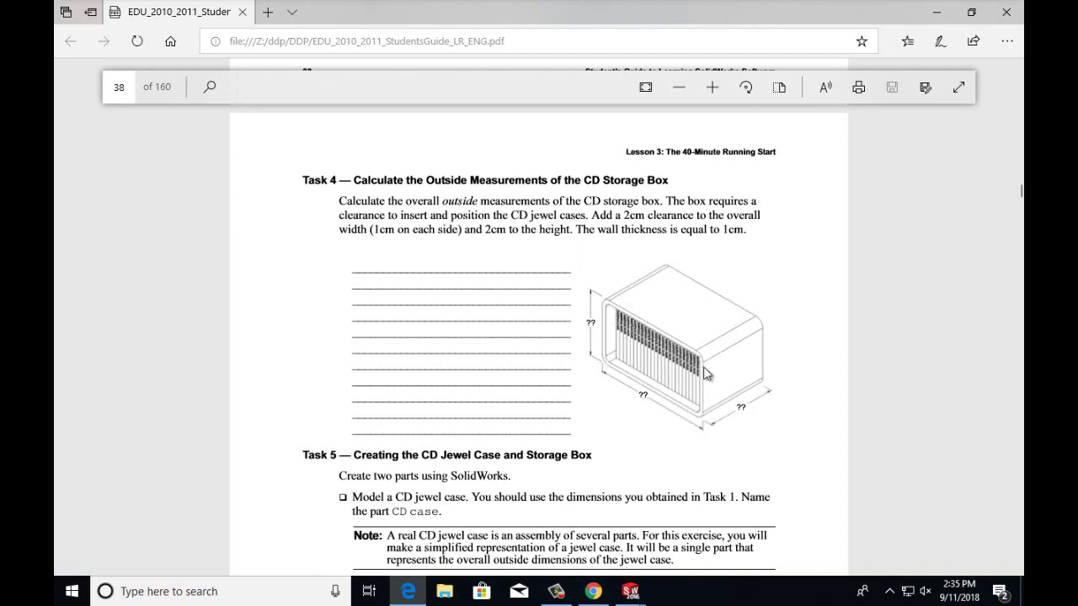
scroll(683, 377, up, 10)
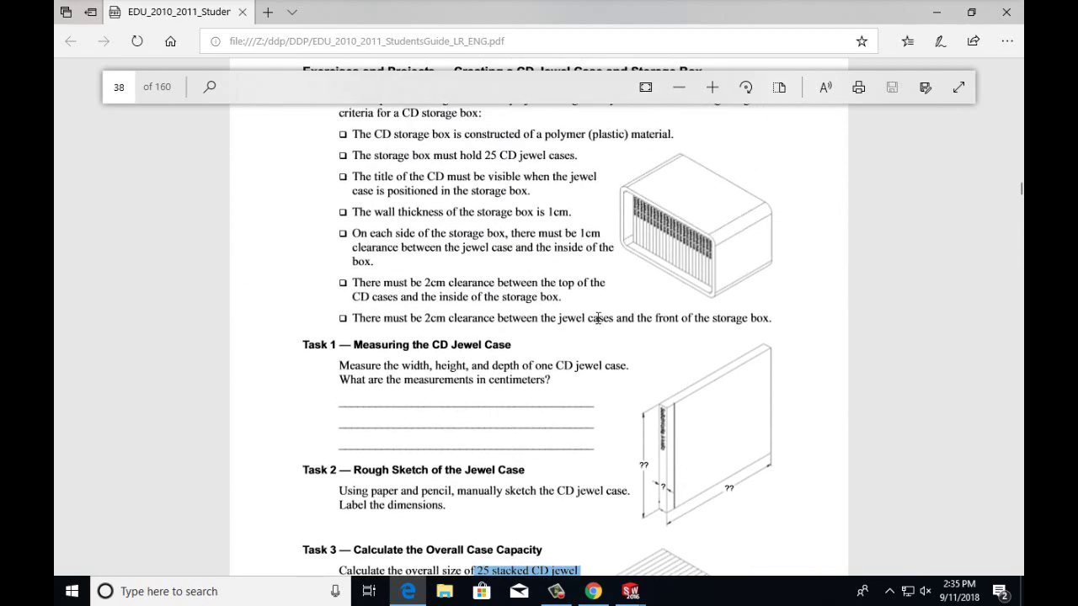
drag(603, 233, 566, 234)
Scroll through the remaining tasks and return to the Task 3 overall case capacity page.
scroll(639, 336, down, 5)
scroll(674, 423, down, 5)
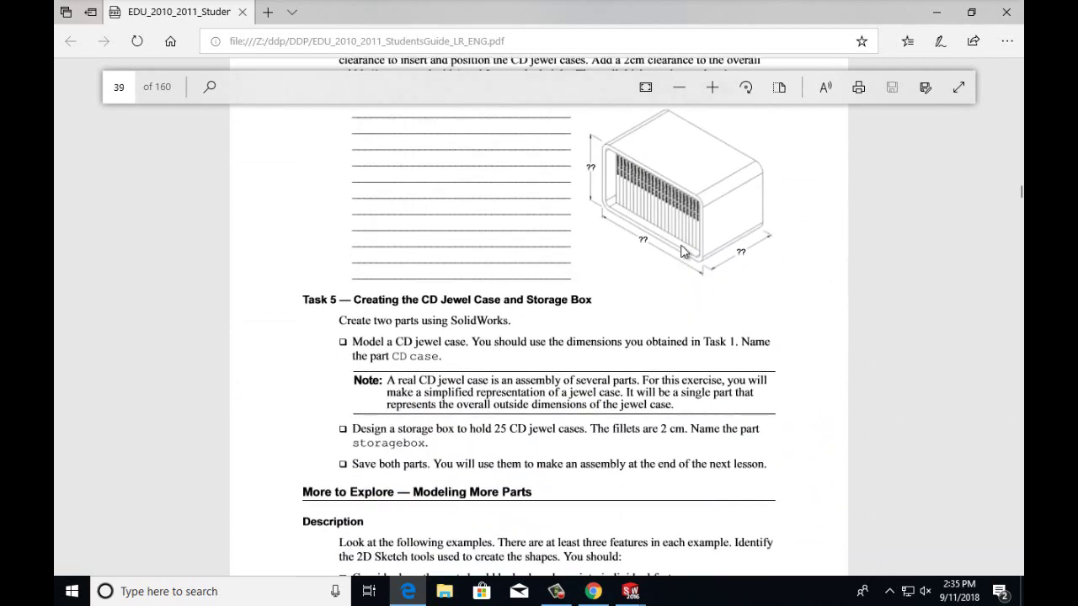
scroll(684, 251, down, 9)
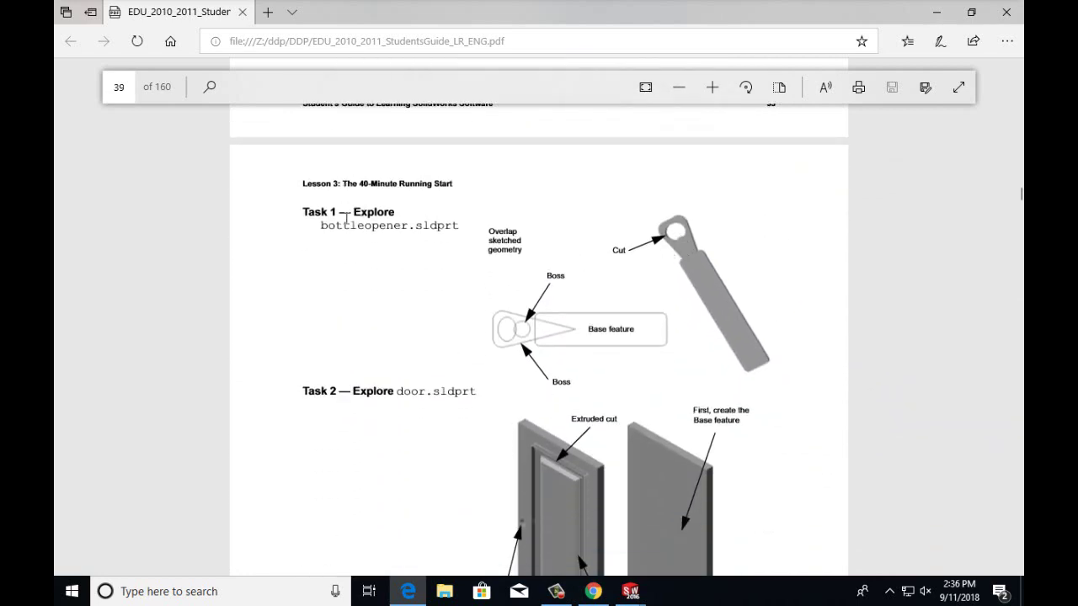
scroll(345, 226, down, 8)
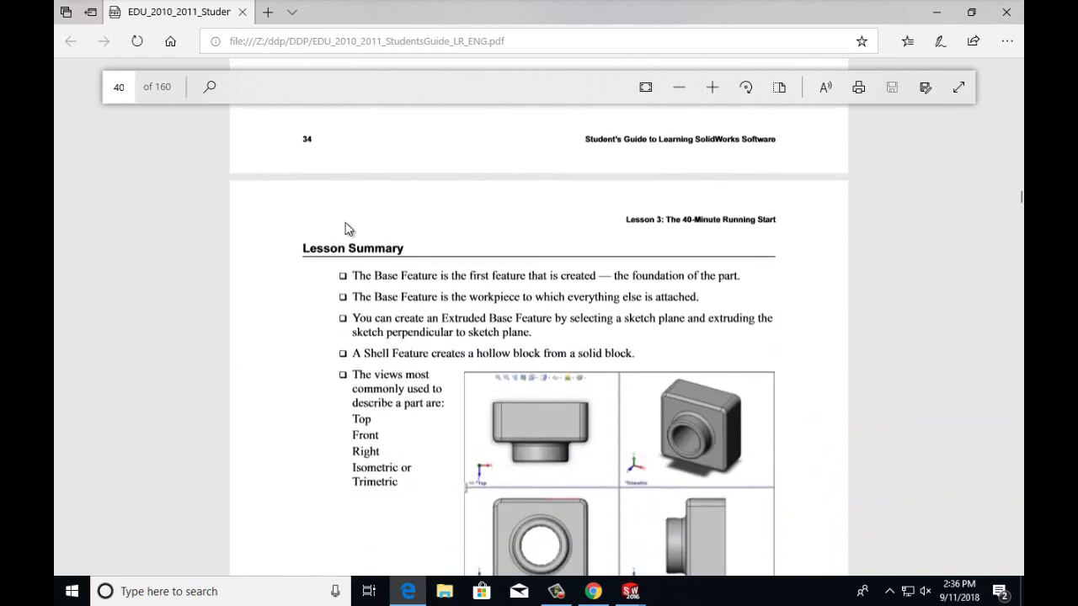
scroll(345, 229, up, 8)
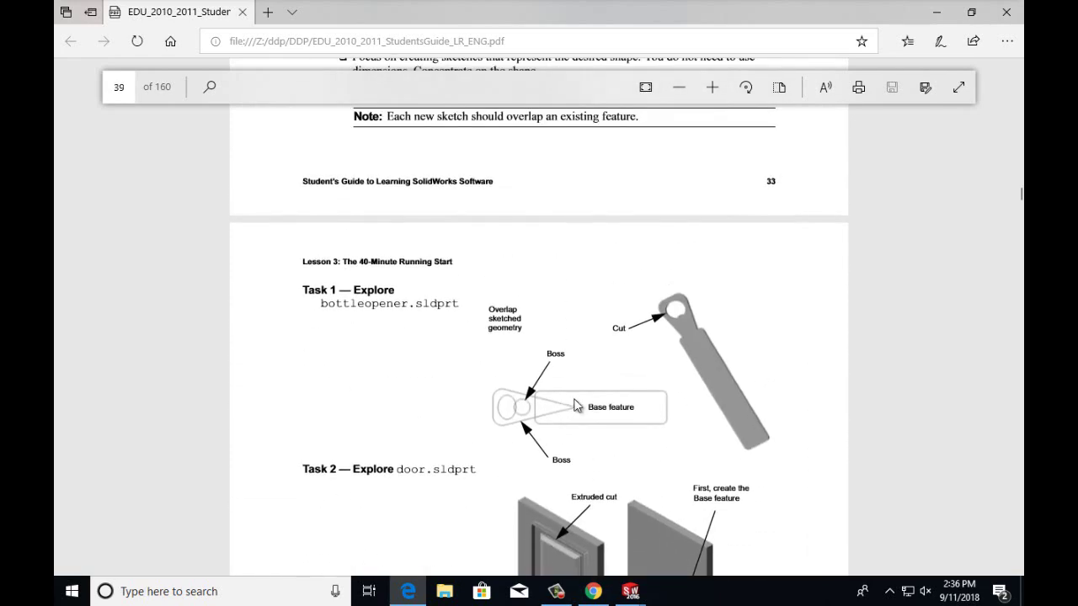
scroll(649, 433, up, 2)
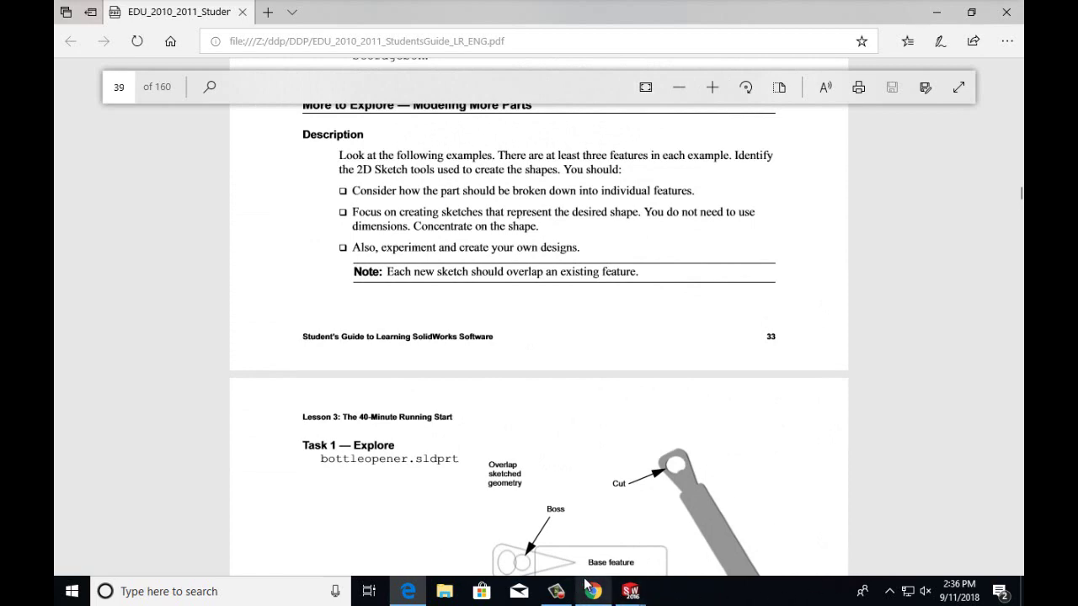
scroll(620, 503, up, 8)
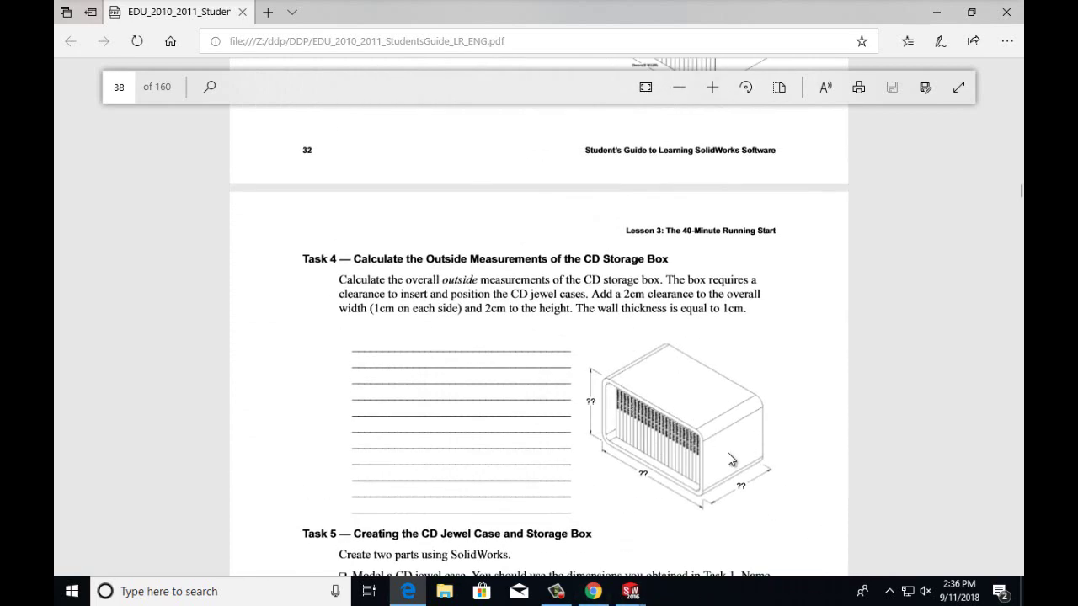
scroll(727, 451, up, 6)
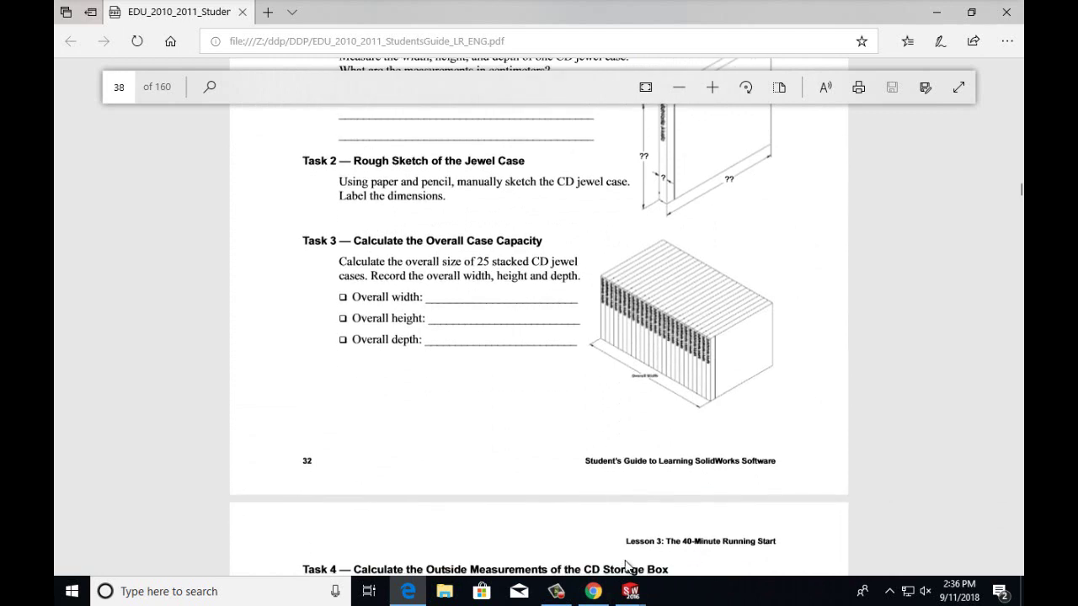